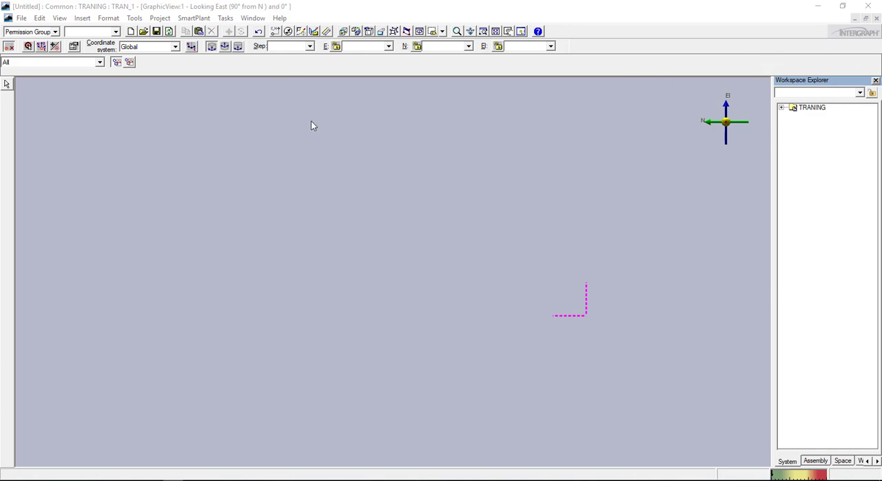
Define the workspace for the TRANING model using the TRAN_1 filter with D1201 under EQ_1 as its selected system
{"action": "left_click", "coordinate": [21, 17]}
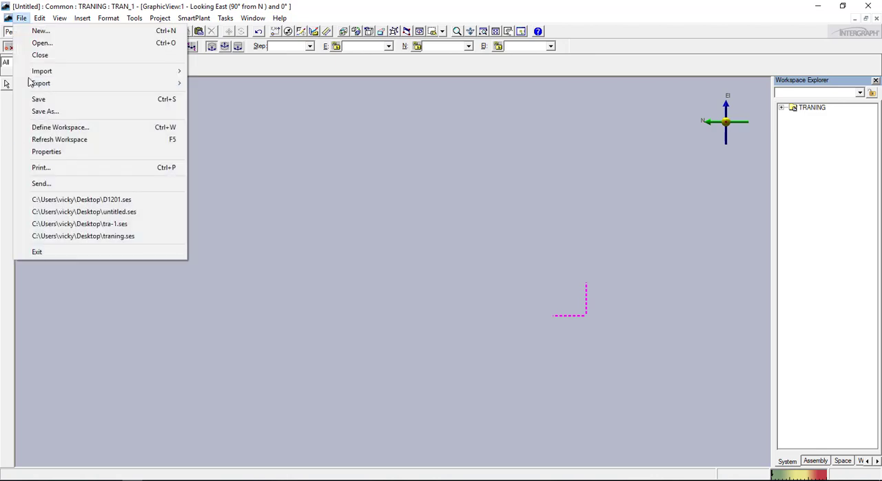
{"action": "left_click", "coordinate": [73, 129]}
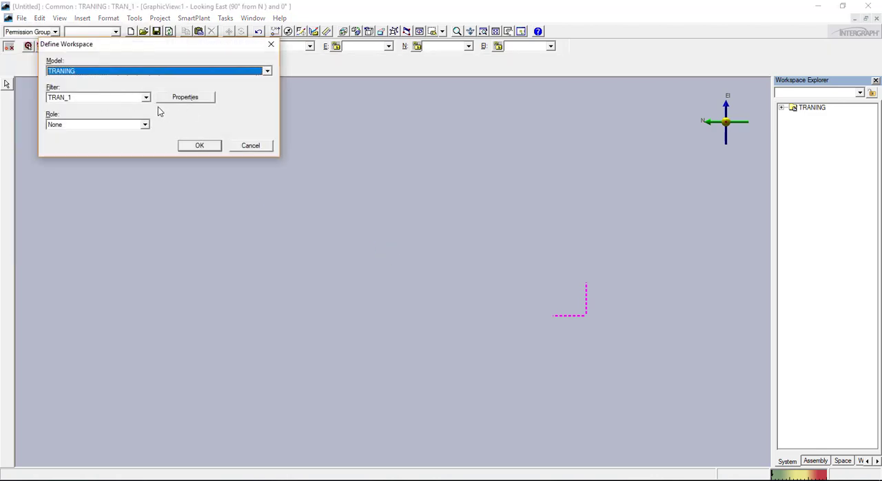
{"action": "left_click", "coordinate": [146, 98]}
{"action": "left_click", "coordinate": [90, 120]}
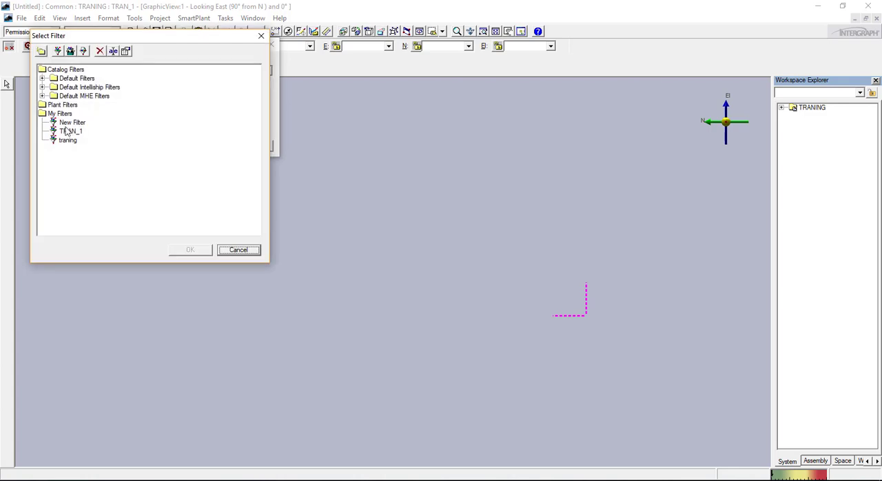
{"action": "left_click", "coordinate": [69, 131]}
{"action": "left_click", "coordinate": [199, 250]}
{"action": "left_click", "coordinate": [189, 100]}
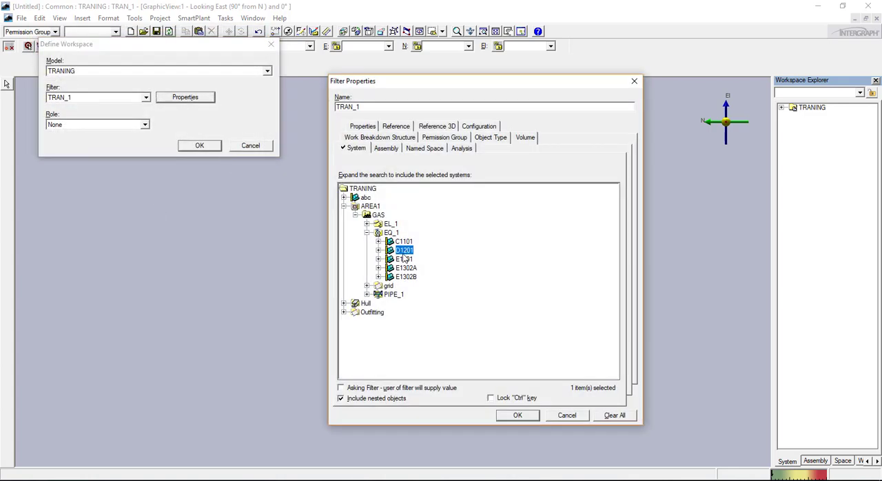
{"action": "left_click", "coordinate": [518, 415]}
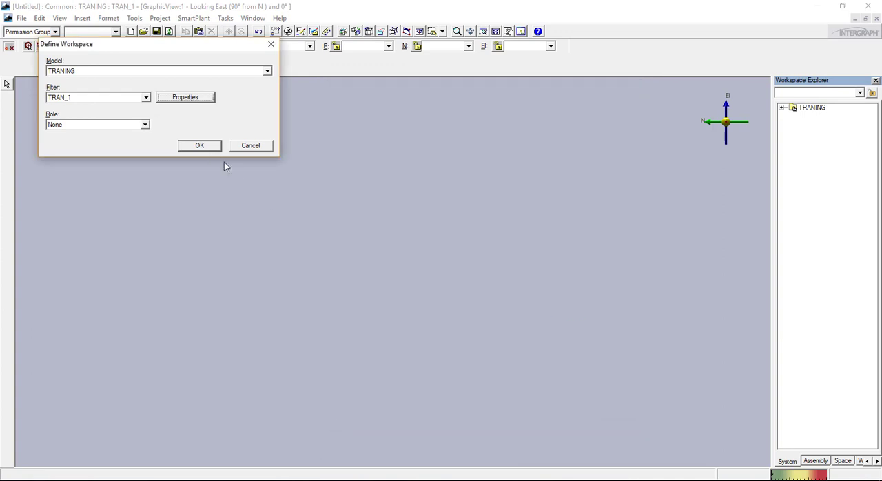
{"action": "left_click", "coordinate": [200, 145]}
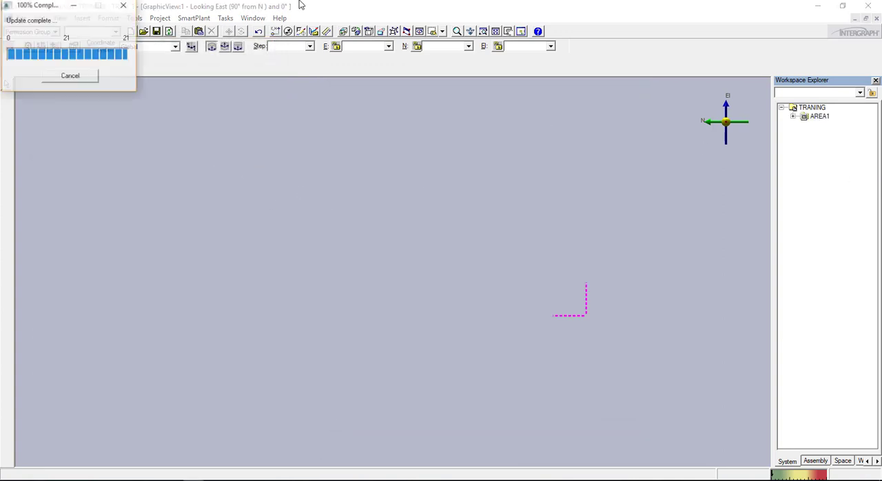
Switch to the Equipment and Furnishings task and open the Common Views tool clear of the vessel
{"action": "left_click", "coordinate": [225, 18]}
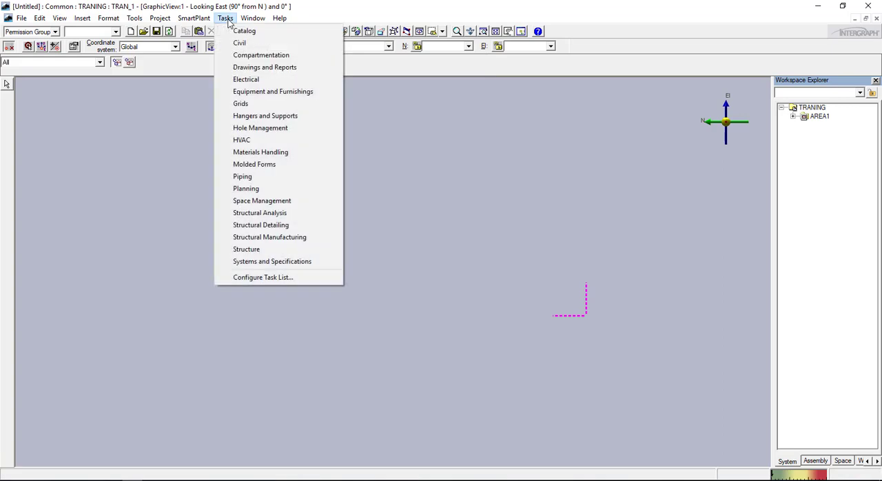
{"action": "left_click", "coordinate": [275, 92]}
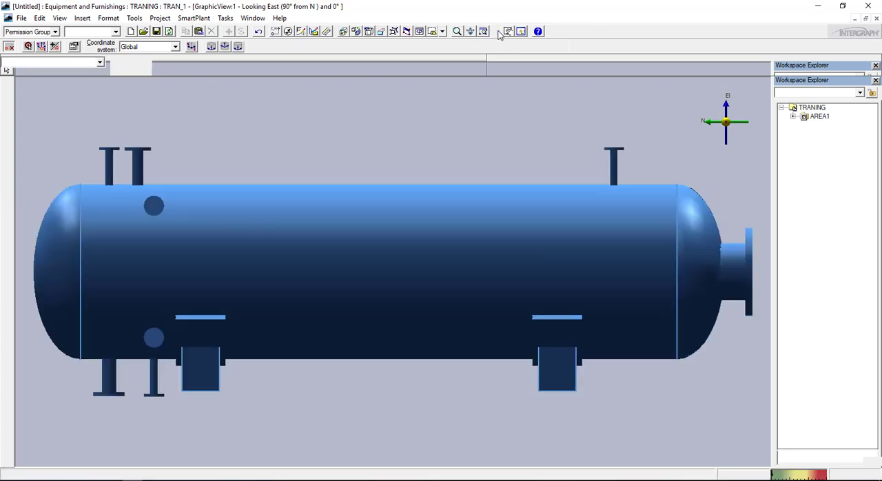
{"action": "scroll", "coordinate": [470, 239], "scroll_direction": "down", "scroll_amount": 5}
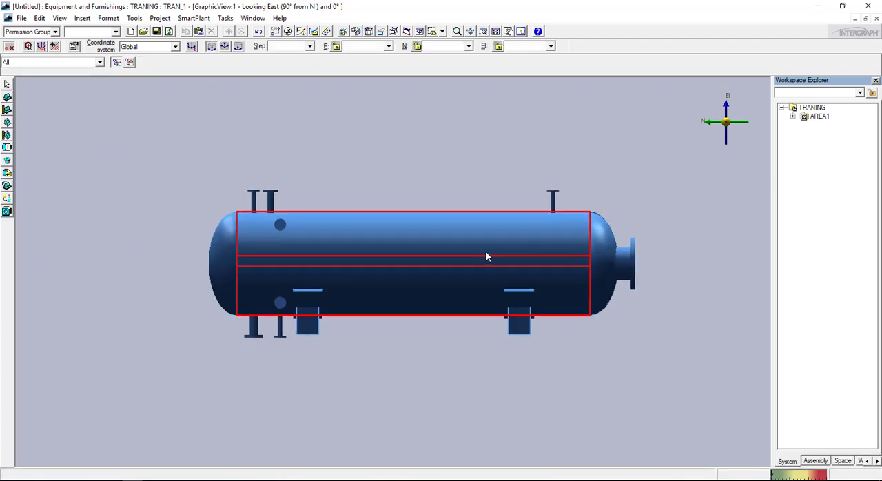
{"action": "left_click", "coordinate": [398, 32]}
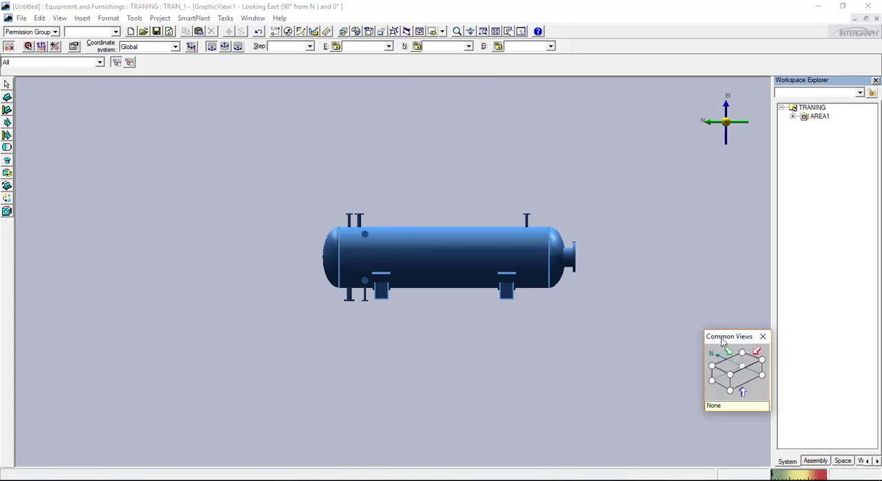
{"action": "left_click_drag", "start_coordinate": [725, 343], "coordinate": [717, 34]}
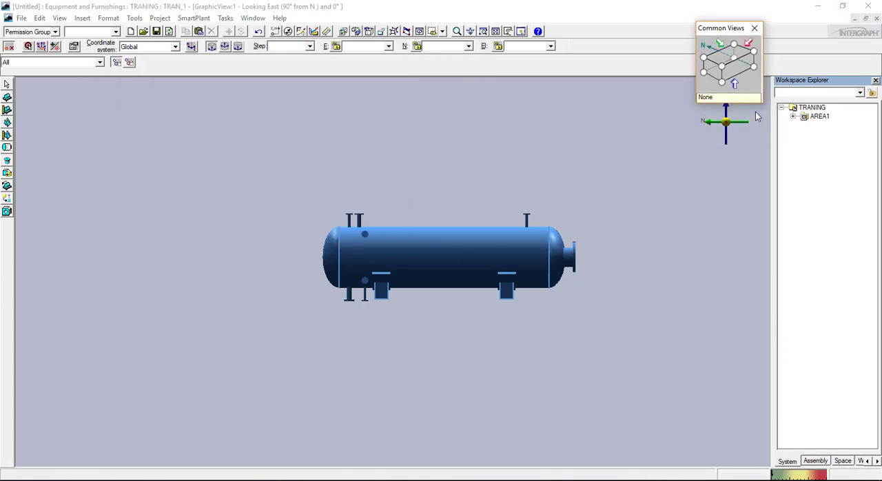
Expand AREA1, GAS and EQ_1 in the system hierarchy and select equipment D1201
{"action": "left_click", "coordinate": [793, 117]}
{"action": "left_click", "coordinate": [805, 125]}
{"action": "left_click", "coordinate": [816, 134]}
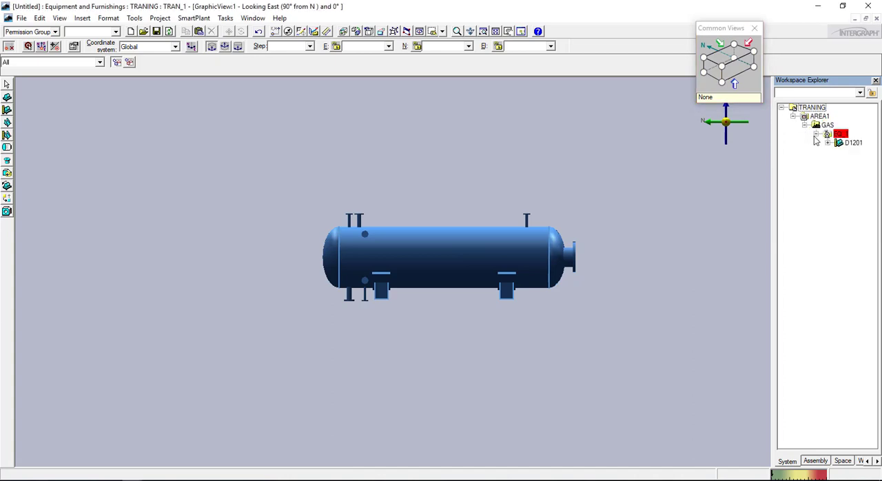
{"action": "left_click", "coordinate": [852, 143]}
{"action": "left_click", "coordinate": [846, 144]}
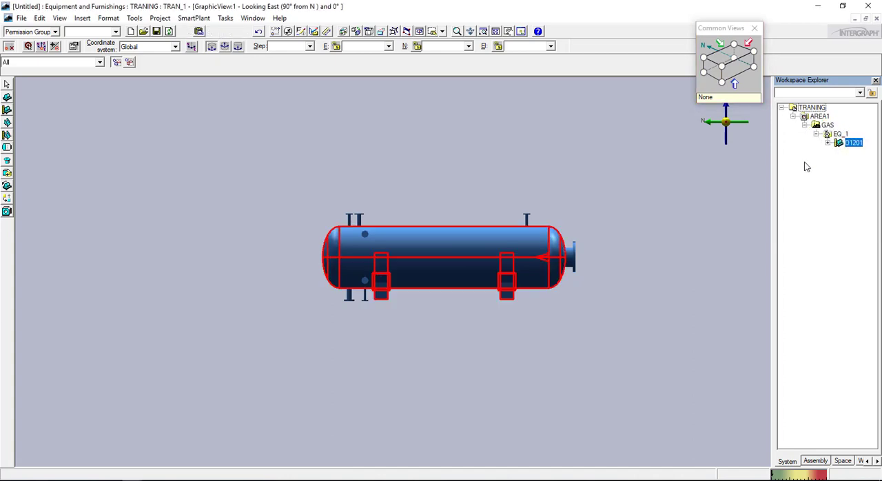
Start placing a designed equipment of type Pump from the mechanical pumps catalog
{"action": "left_click", "coordinate": [8, 111]}
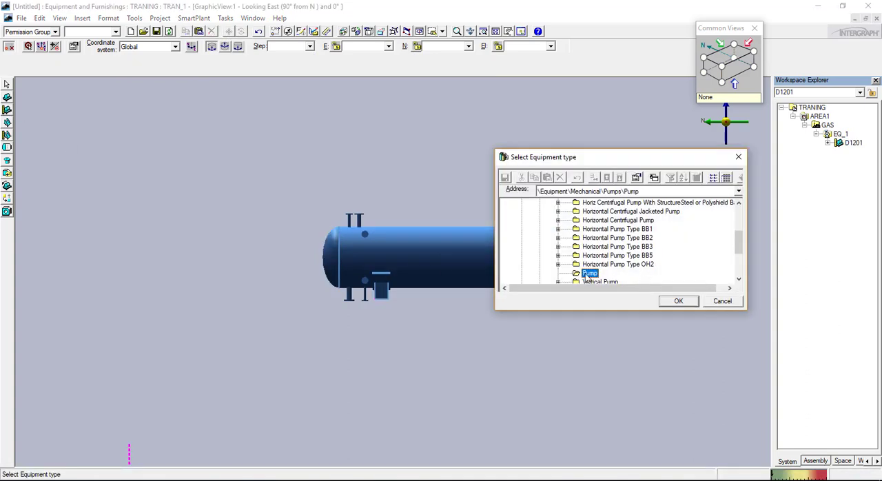
{"action": "left_click", "coordinate": [678, 301]}
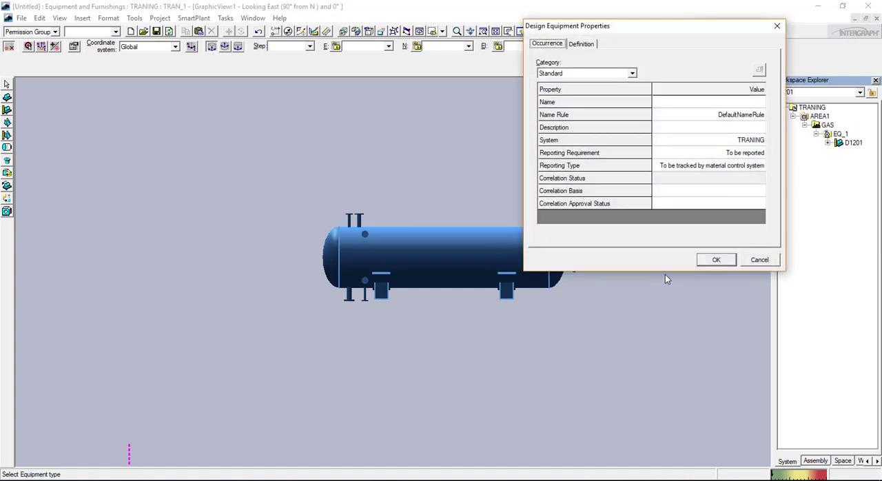
{"action": "left_click", "coordinate": [721, 107]}
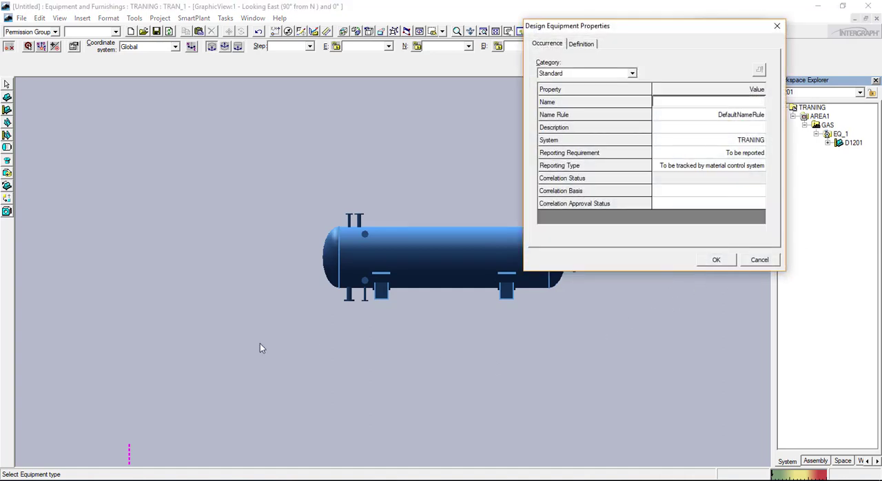
Switch to sample project.pdf in Adobe Reader and look up the pump tags on the reflux pump drawing
{"action": "left_click", "coordinate": [153, 480]}
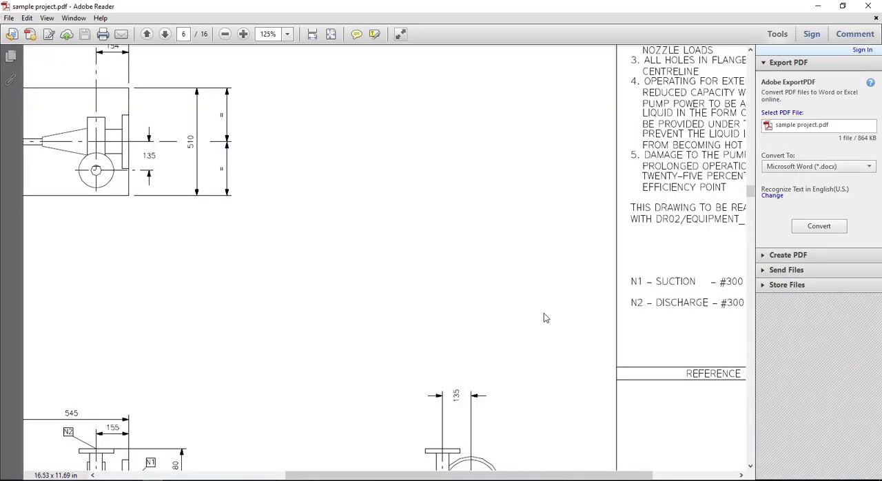
{"action": "scroll", "coordinate": [558, 348], "scroll_direction": "down", "scroll_amount": 3}
{"action": "scroll", "coordinate": [562, 354], "scroll_direction": "down", "scroll_amount": 3, "text": "ctrl"}
{"action": "scroll", "coordinate": [523, 414], "scroll_direction": "down", "scroll_amount": 3}
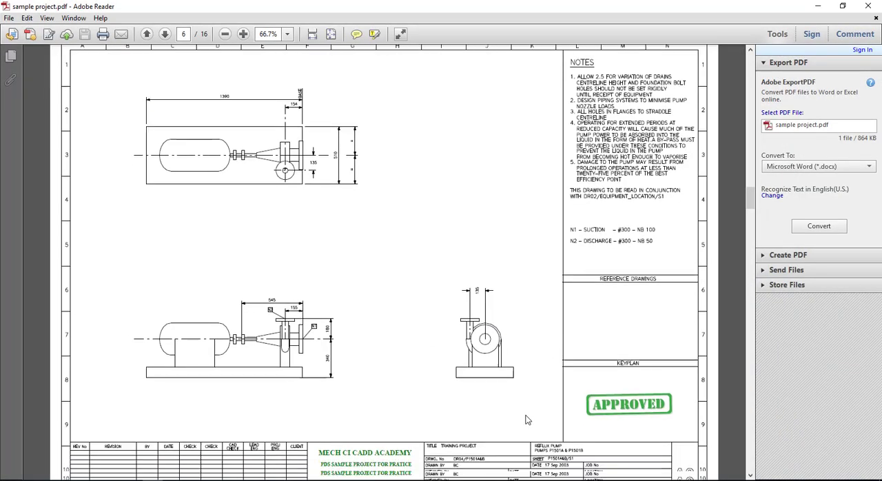
{"action": "scroll", "coordinate": [566, 446], "scroll_direction": "up", "scroll_amount": 4, "text": "ctrl"}
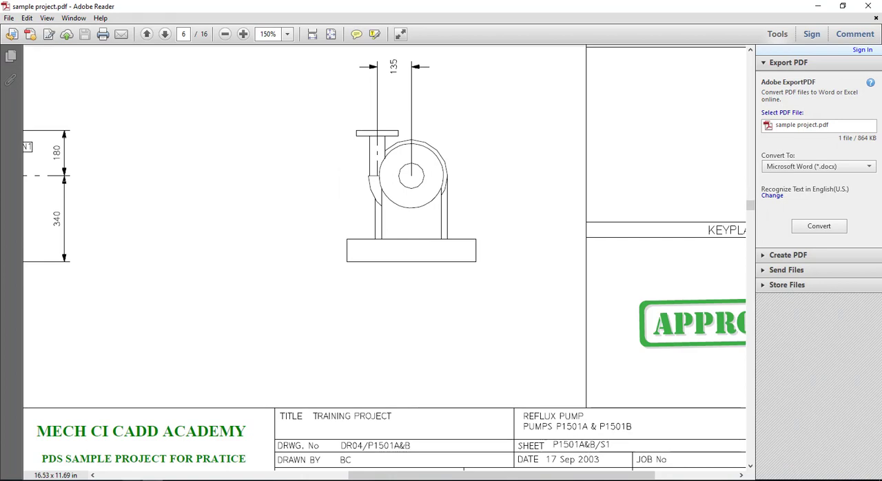
{"action": "left_click", "coordinate": [131, 479]}
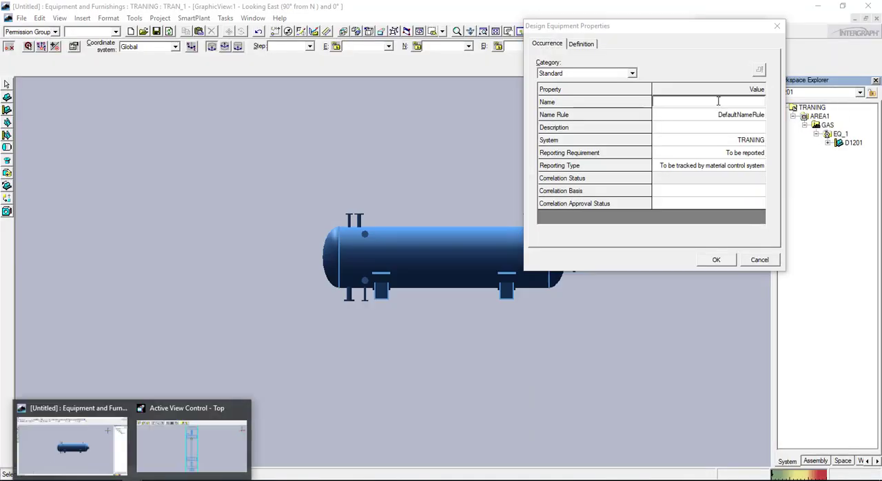
Back in the Design Equipment Properties, name the pump P1501A and accept the properties
{"action": "left_click", "coordinate": [719, 101]}
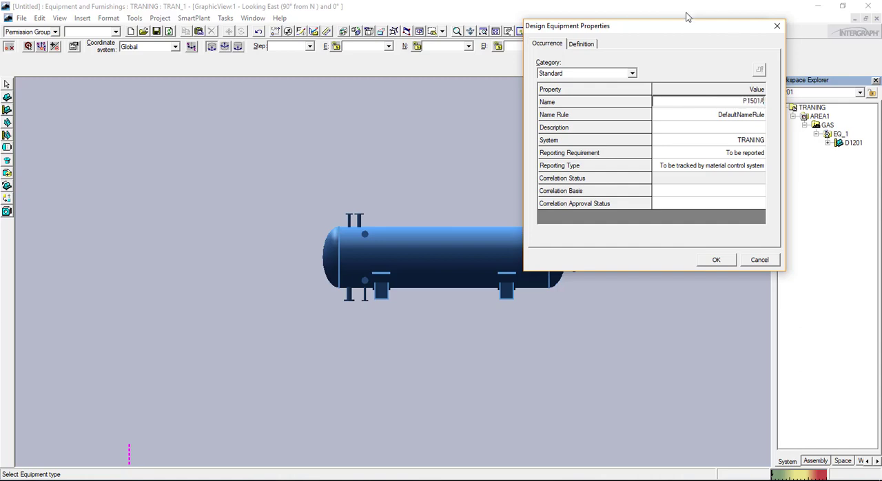
{"action": "left_click", "coordinate": [719, 260]}
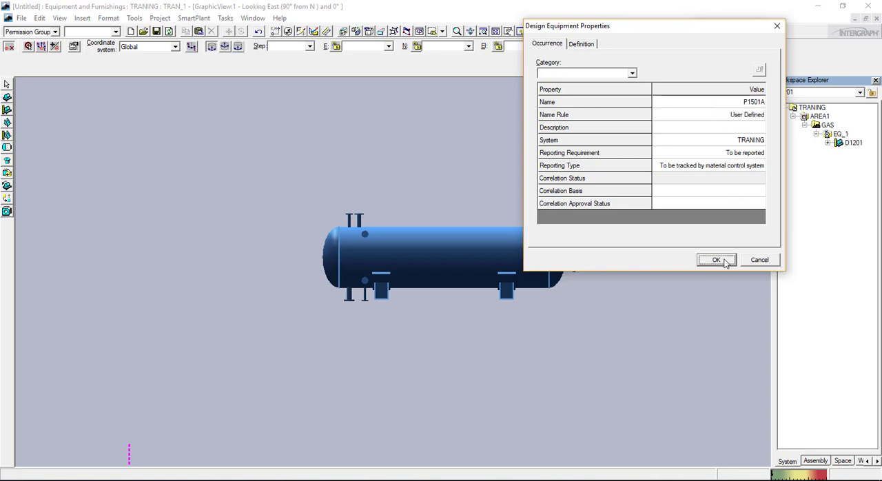
Place the new equipment P1501A at E 0, N 0, El 0 mm, using the isometric view
{"action": "scroll", "coordinate": [636, 250], "scroll_direction": "up", "scroll_amount": 3}
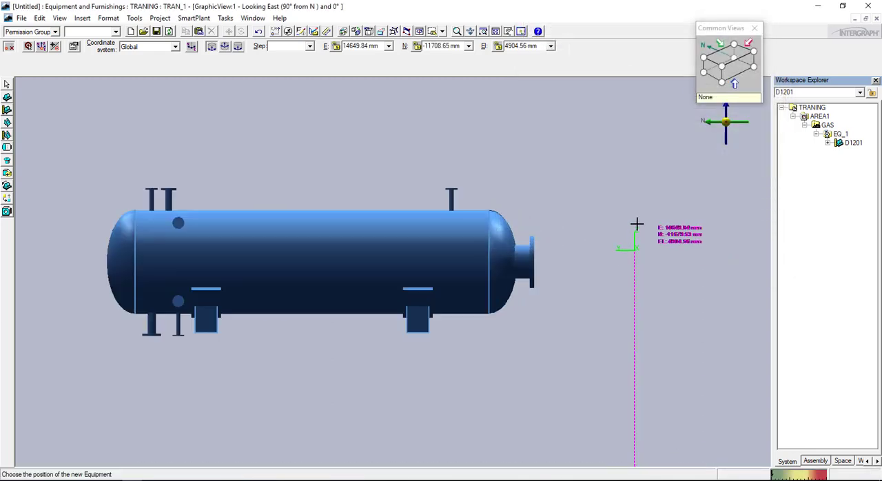
{"action": "left_click", "coordinate": [722, 72]}
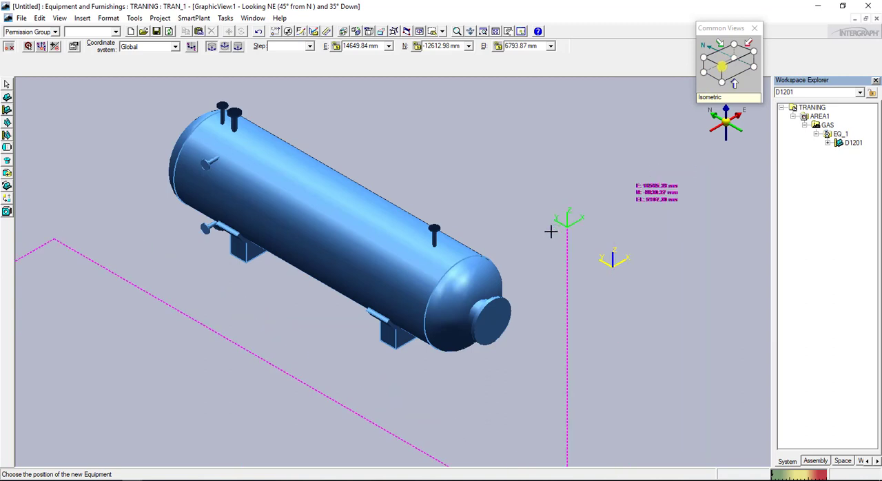
{"action": "left_click", "coordinate": [372, 46]}
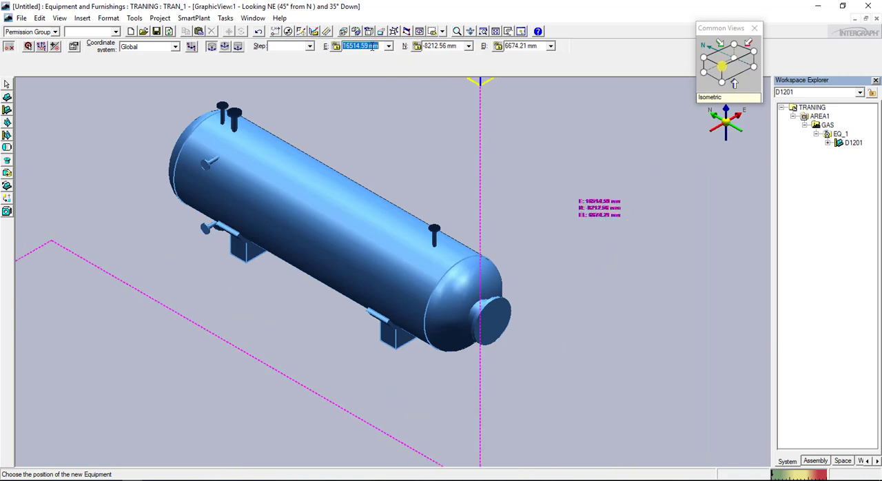
{"action": "type", "text": "0"}
{"action": "key", "text": "Return"}
{"action": "left_click_drag", "start_coordinate": [423, 48], "coordinate": [464, 46]}
{"action": "type", "text": "00"}
{"action": "key", "text": "Return"}
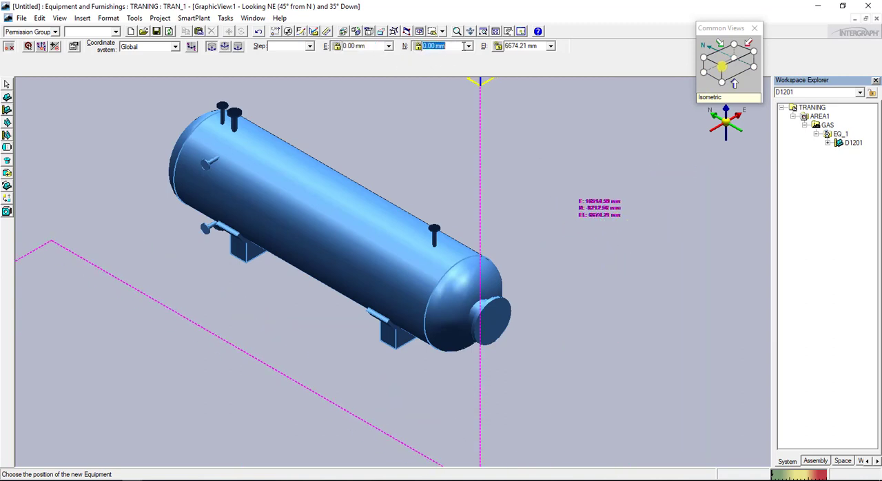
{"action": "left_click_drag", "start_coordinate": [539, 46], "coordinate": [505, 47]}
{"action": "type", "text": "0"}
{"action": "key", "text": "Return"}
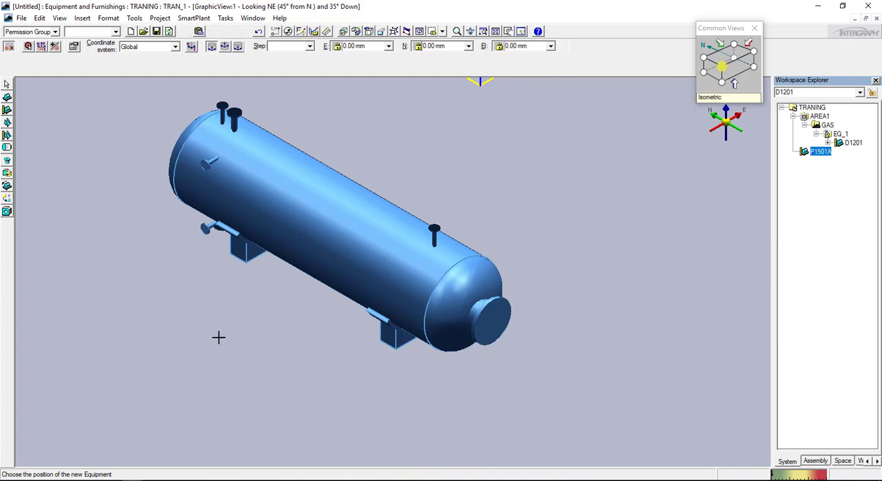
{"action": "scroll", "coordinate": [227, 331], "scroll_direction": "down", "scroll_amount": 6}
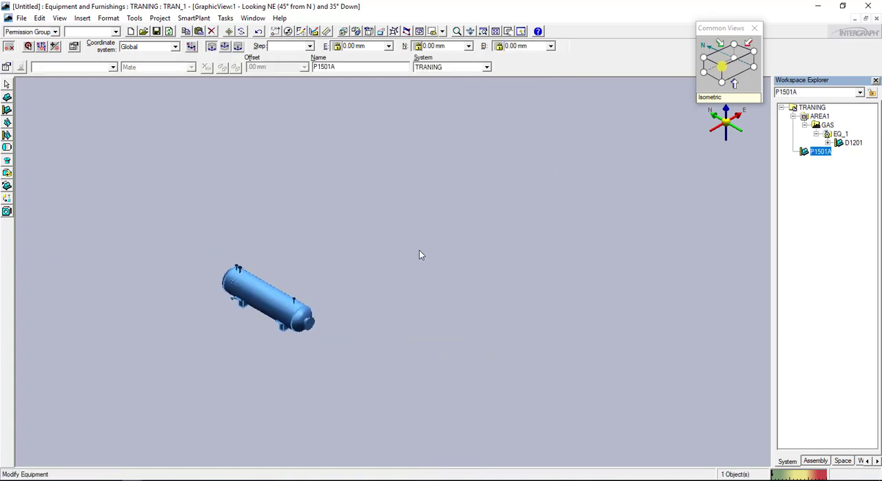
{"action": "scroll", "coordinate": [248, 356], "scroll_direction": "up", "scroll_amount": 3}
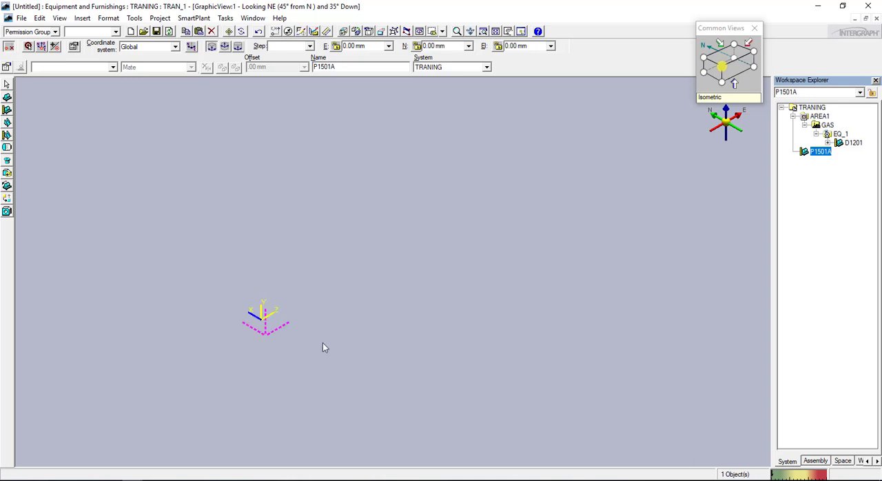
Assign P1501A to parent system EQ_1 under AREA1 and GAS
{"action": "left_click", "coordinate": [416, 314]}
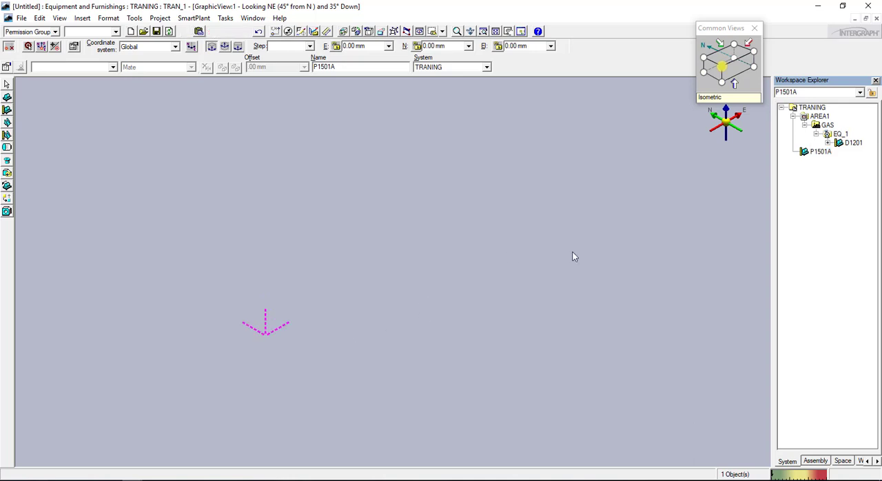
{"action": "left_click", "coordinate": [820, 152]}
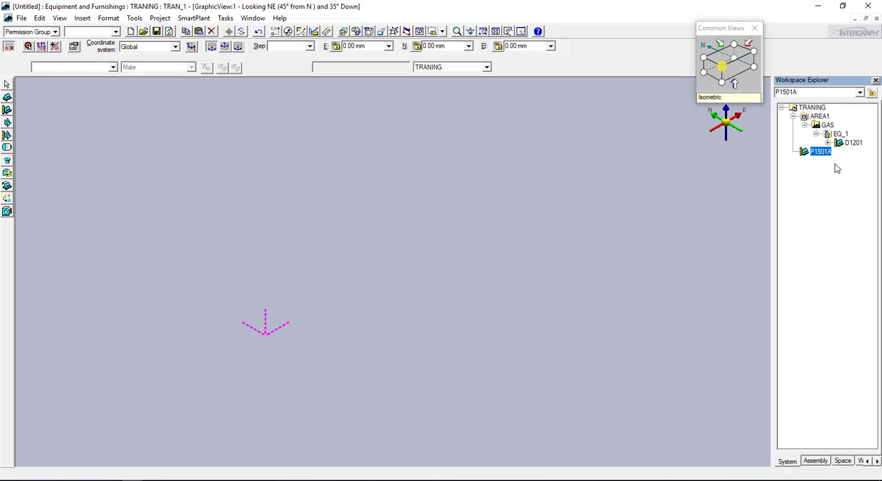
{"action": "left_click", "coordinate": [418, 67]}
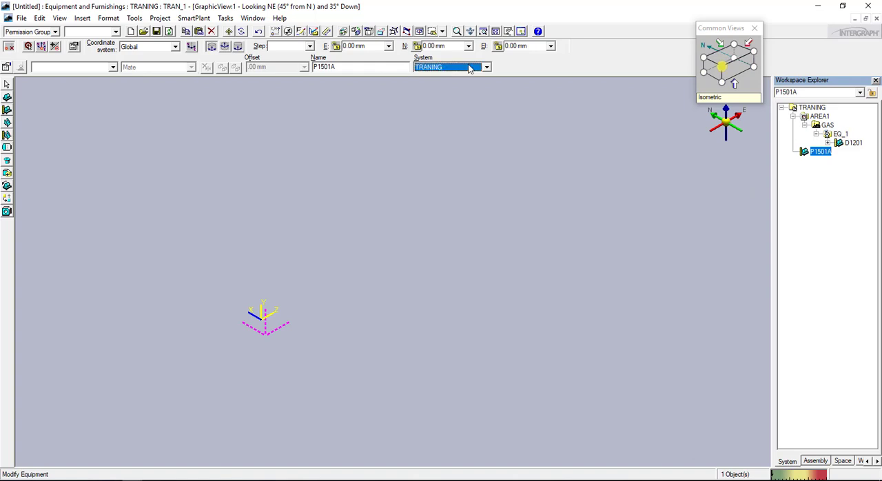
{"action": "left_click", "coordinate": [435, 98]}
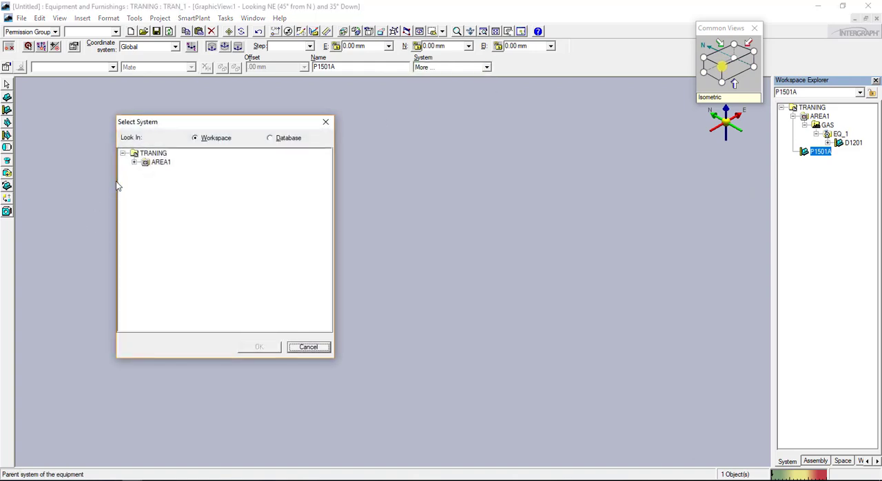
{"action": "left_click", "coordinate": [134, 162]}
{"action": "left_click", "coordinate": [146, 171]}
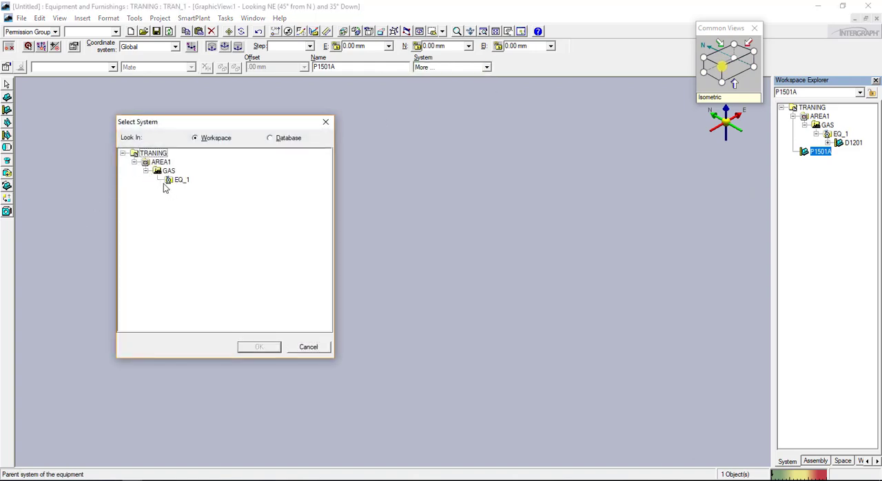
{"action": "left_click", "coordinate": [181, 180]}
{"action": "left_click", "coordinate": [260, 347]}
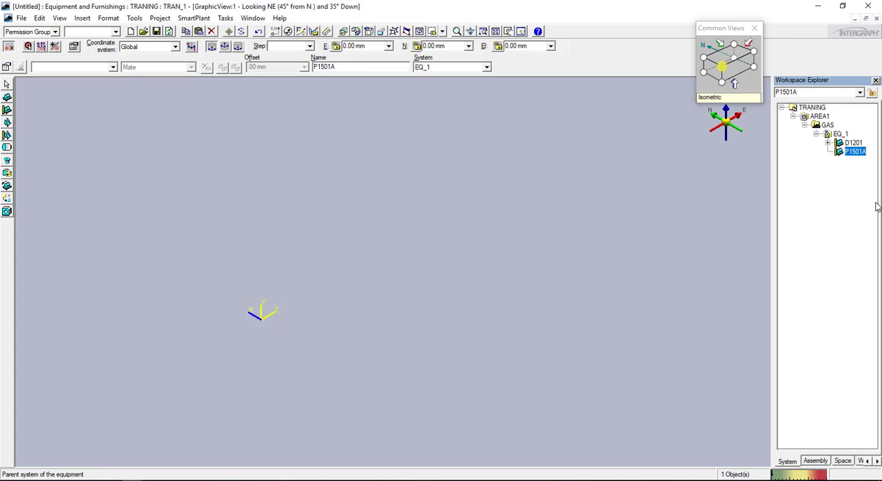
Redefine the workspace with its filter limited to P1501A under AREA1, GAS and EQ_1, keeping nested objects included
{"action": "left_click", "coordinate": [854, 143]}
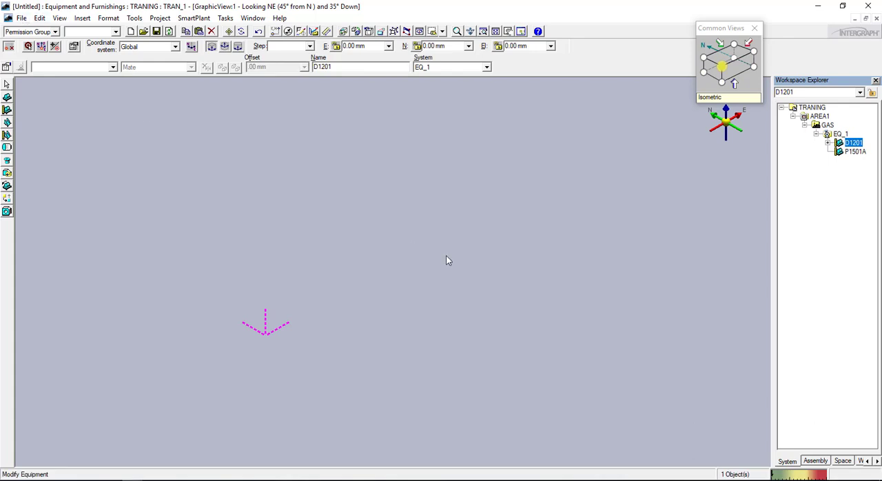
{"action": "left_click", "coordinate": [287, 227]}
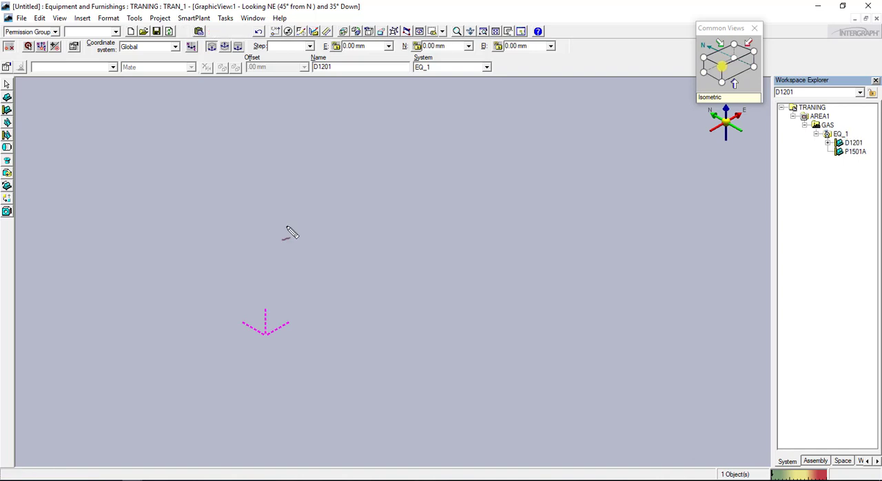
{"action": "left_click", "coordinate": [21, 18]}
{"action": "left_click", "coordinate": [117, 127]}
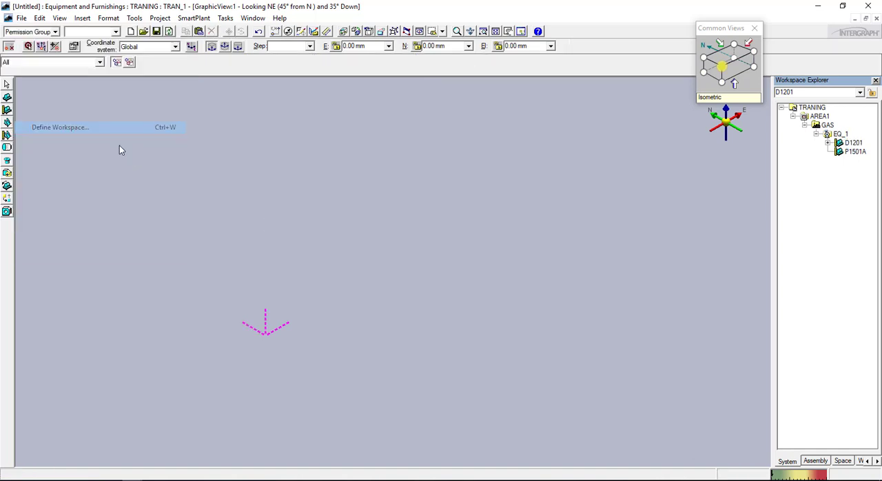
{"action": "left_click", "coordinate": [193, 98]}
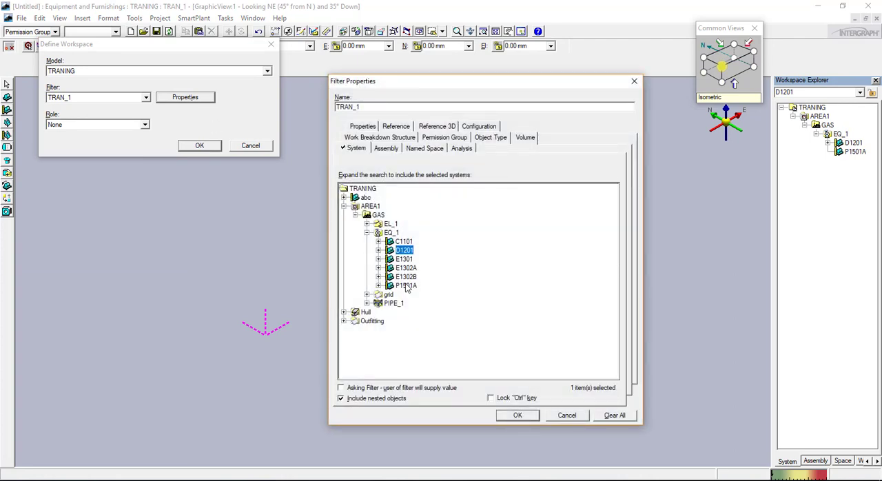
{"action": "left_click", "coordinate": [405, 287]}
{"action": "left_click", "coordinate": [535, 419]}
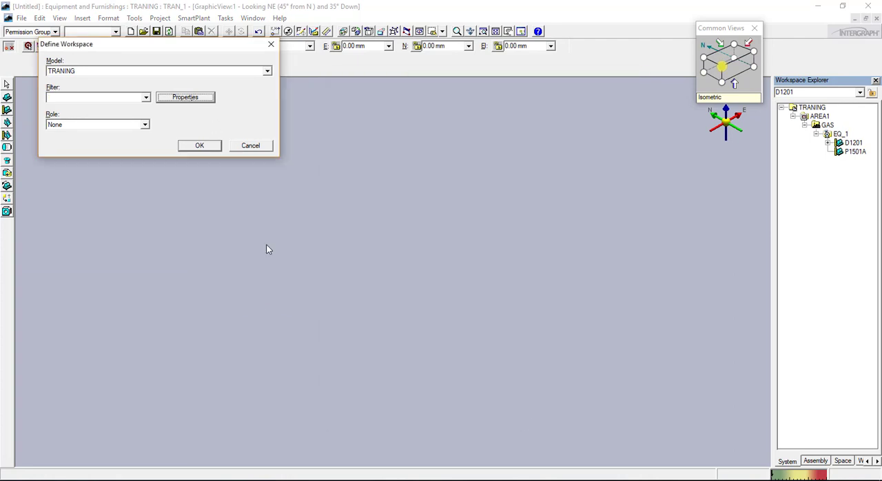
{"action": "key", "text": "Return"}
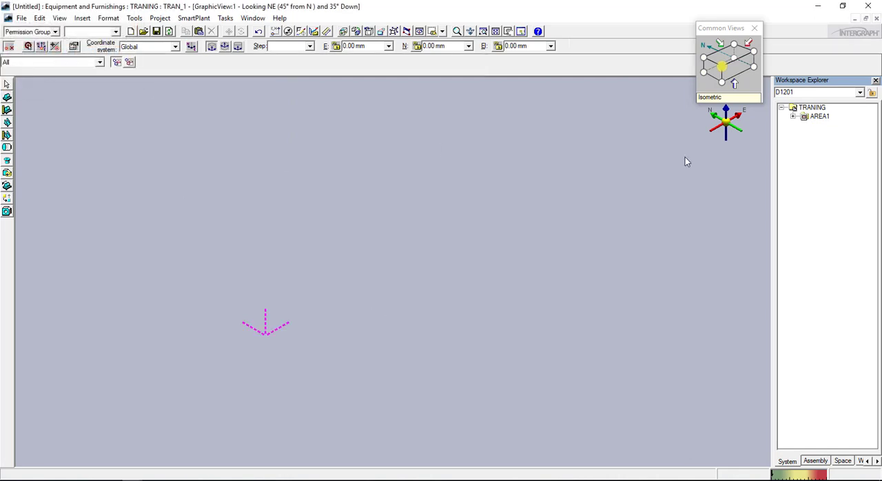
Expand AREA1, GAS and EQ_1 in the Workspace Explorer and select P1501A, bringing its coordinate system into closer view
{"action": "left_click", "coordinate": [793, 116]}
{"action": "left_click", "coordinate": [805, 125]}
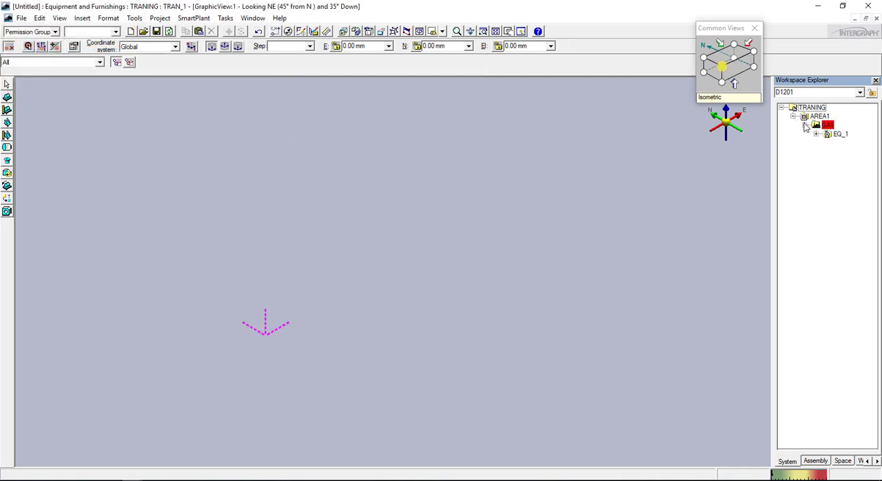
{"action": "left_click", "coordinate": [817, 134]}
{"action": "left_click", "coordinate": [855, 142]}
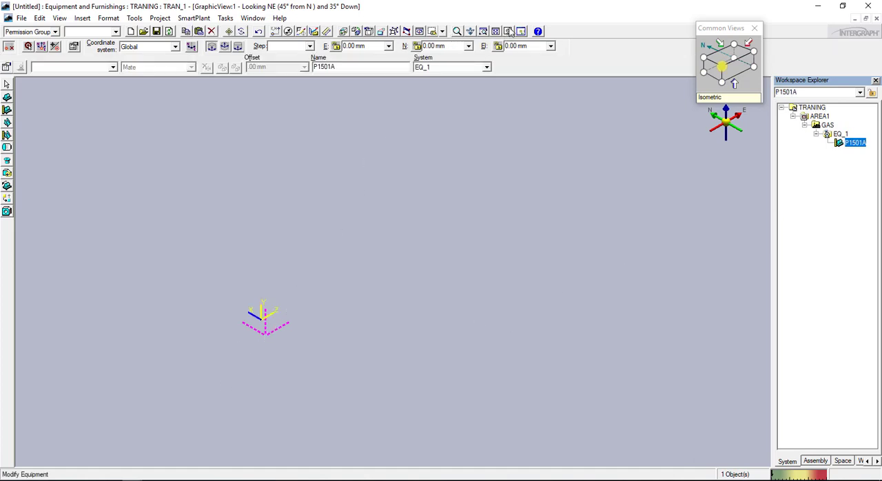
{"action": "left_click", "coordinate": [470, 32]}
{"action": "scroll", "coordinate": [299, 320], "scroll_direction": "up", "scroll_amount": 2}
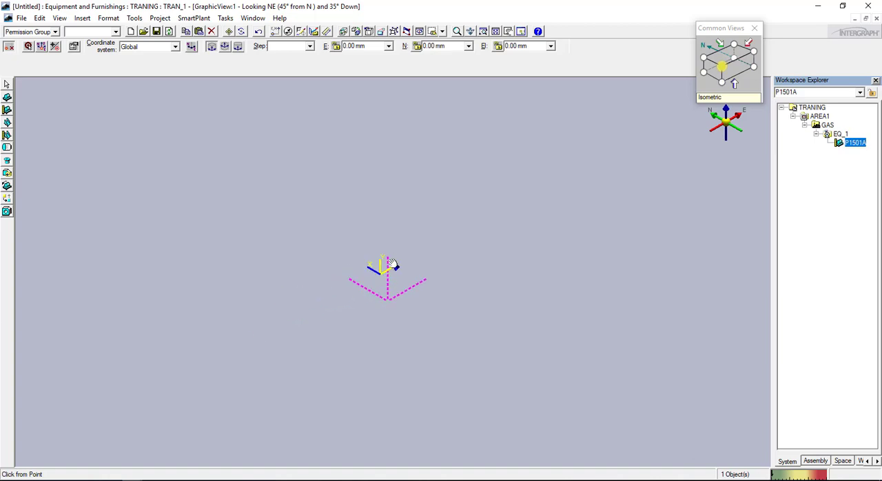
{"action": "left_click_drag", "start_coordinate": [393, 264], "coordinate": [362, 268]}
{"action": "scroll", "coordinate": [360, 266], "scroll_direction": "up", "scroll_amount": 2}
{"action": "right_click", "coordinate": [359, 265]}
Switch to sample project.pdf in Adobe Reader and examine the nozzle positions, pump centreline and base in the reflux pump's plan and elevation views
{"action": "left_click", "coordinate": [153, 479]}
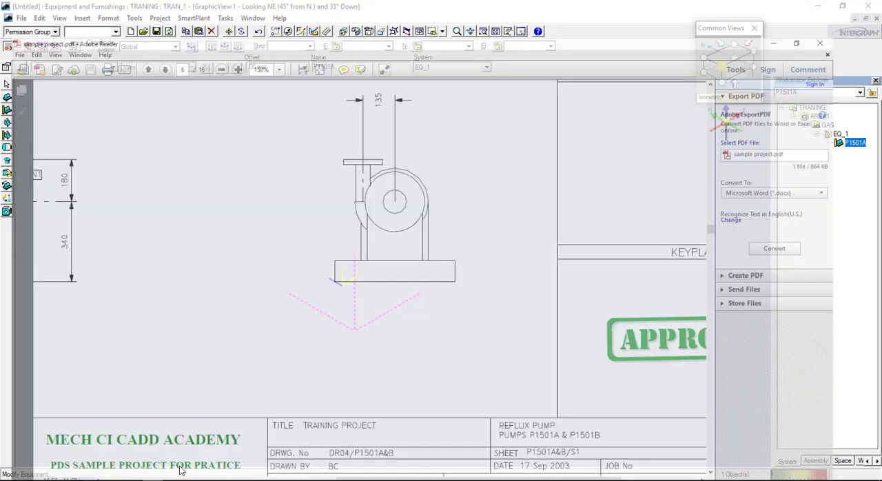
{"action": "scroll", "coordinate": [419, 230], "scroll_direction": "down", "scroll_amount": 3, "text": "ctrl"}
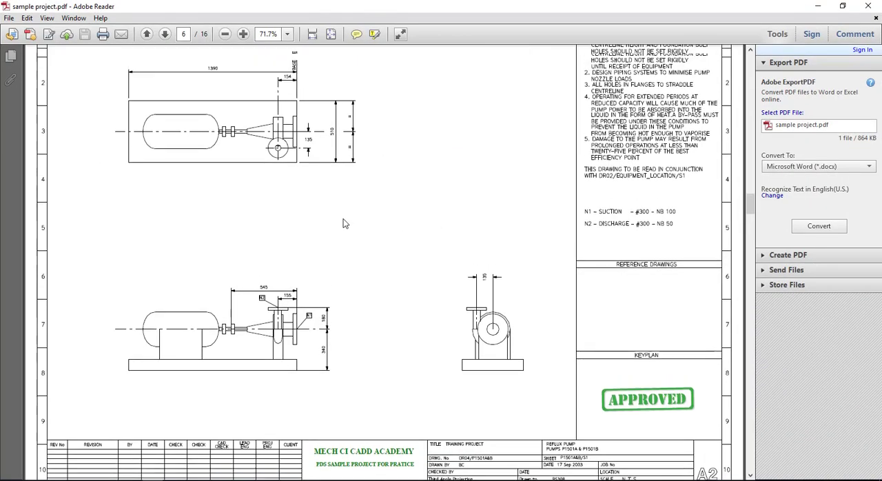
{"action": "scroll", "coordinate": [329, 222], "scroll_direction": "up", "scroll_amount": 3, "text": "ctrl"}
{"action": "scroll", "coordinate": [328, 240], "scroll_direction": "down", "scroll_amount": 1, "text": "ctrl"}
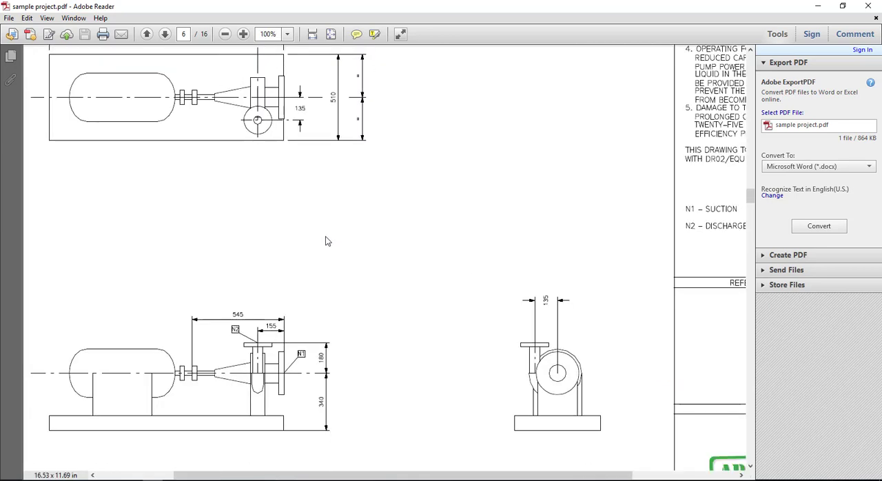
{"action": "scroll", "coordinate": [328, 240], "scroll_direction": "up", "scroll_amount": 1}
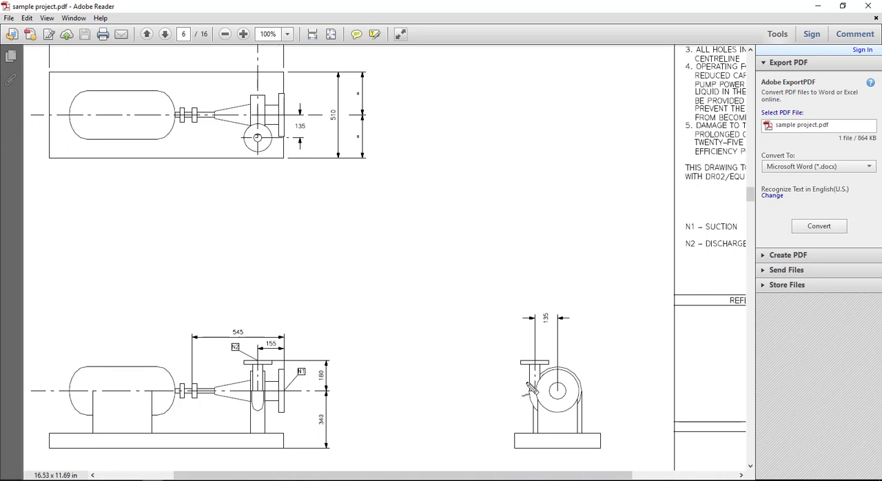
{"action": "mouse_move", "coordinate": [556, 391]}
{"action": "left_mouse_down"}
{"action": "mouse_move", "coordinate": [553, 401]}
{"action": "mouse_move", "coordinate": [556, 386]}
{"action": "left_mouse_up"}
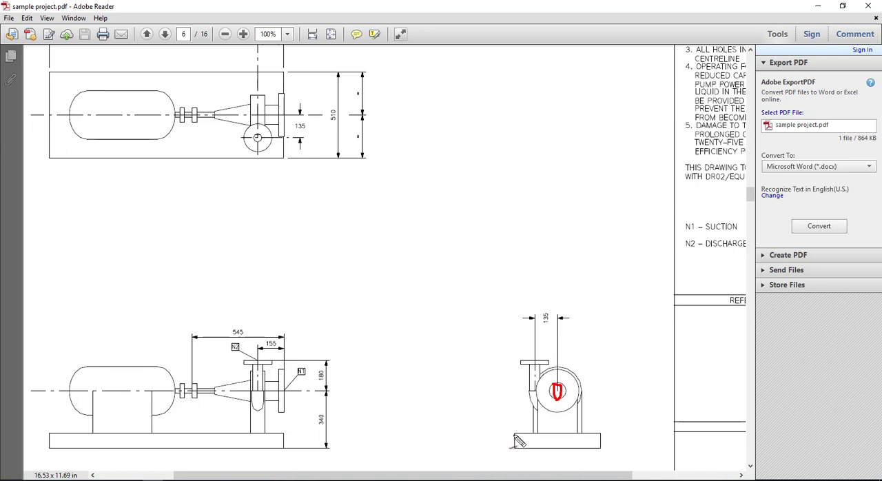
{"action": "left_click_drag", "start_coordinate": [514, 434], "coordinate": [510, 349]}
{"action": "left_click_drag", "start_coordinate": [514, 397], "coordinate": [553, 398]}
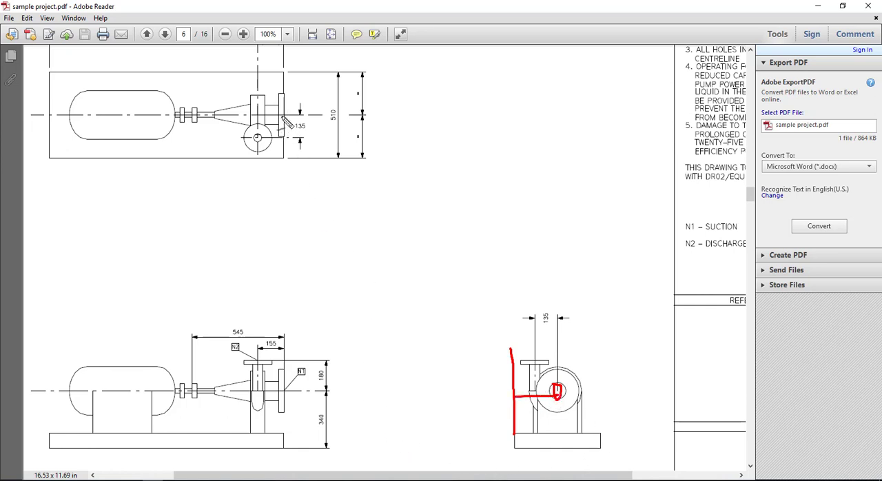
{"action": "mouse_move", "coordinate": [291, 391]}
{"action": "left_mouse_down"}
{"action": "mouse_move", "coordinate": [288, 448]}
{"action": "mouse_move", "coordinate": [314, 433]}
{"action": "mouse_move", "coordinate": [303, 406]}
{"action": "mouse_move", "coordinate": [304, 448]}
{"action": "left_mouse_up"}
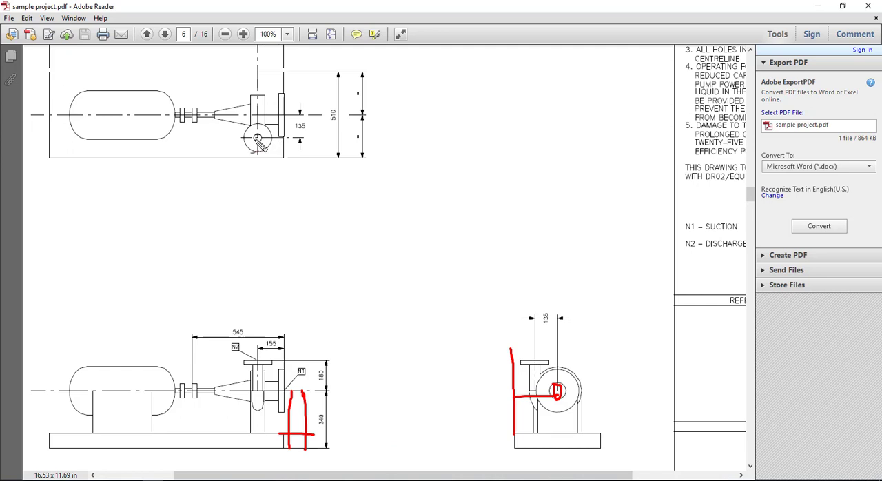
{"action": "left_click_drag", "start_coordinate": [259, 132], "coordinate": [255, 148]}
{"action": "mouse_move", "coordinate": [296, 107]}
{"action": "left_mouse_down"}
{"action": "mouse_move", "coordinate": [298, 117]}
{"action": "mouse_move", "coordinate": [291, 114]}
{"action": "left_mouse_up"}
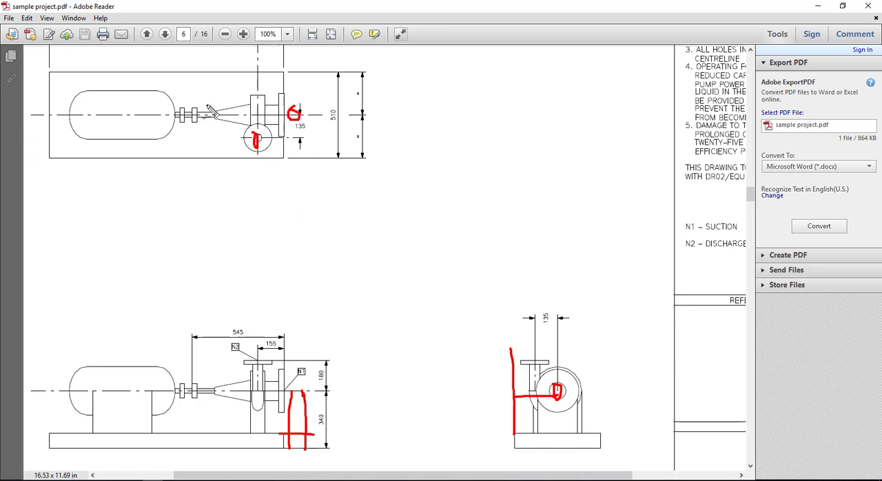
{"action": "left_click_drag", "start_coordinate": [235, 67], "coordinate": [231, 93]}
{"action": "mouse_move", "coordinate": [217, 153]}
{"action": "left_mouse_down"}
{"action": "mouse_move", "coordinate": [44, 143]}
{"action": "mouse_move", "coordinate": [269, 73]}
{"action": "mouse_move", "coordinate": [86, 117]}
{"action": "mouse_move", "coordinate": [83, 152]}
{"action": "mouse_move", "coordinate": [206, 104]}
{"action": "left_mouse_up"}
{"action": "mouse_move", "coordinate": [106, 329]}
{"action": "left_mouse_down"}
{"action": "mouse_move", "coordinate": [191, 331]}
{"action": "mouse_move", "coordinate": [151, 354]}
{"action": "left_mouse_up"}
{"action": "key", "text": "Escape"}
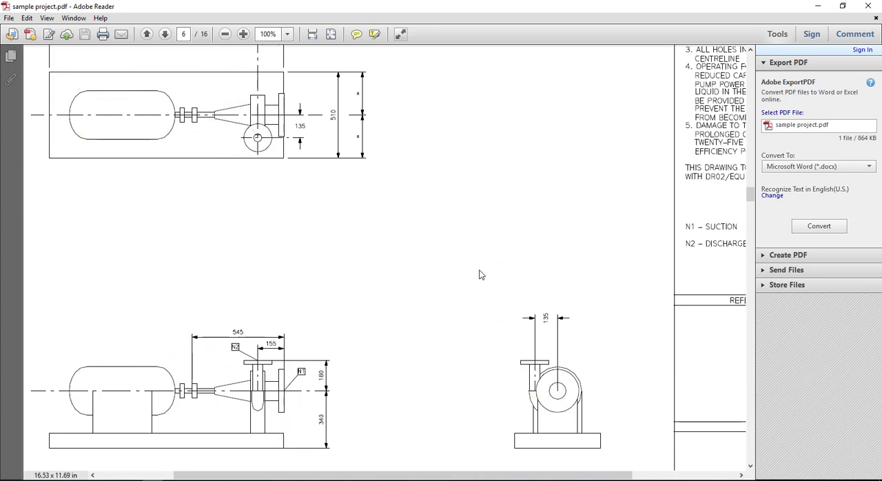
Examine the pump end of the plan view and the N1 suction and N2 discharge nozzle specifications in the notes
{"action": "scroll", "coordinate": [390, 258], "scroll_direction": "right", "scroll_amount": 1}
{"action": "scroll", "coordinate": [359, 250], "scroll_direction": "up", "scroll_amount": 3}
{"action": "scroll", "coordinate": [359, 256], "scroll_direction": "up", "scroll_amount": 1}
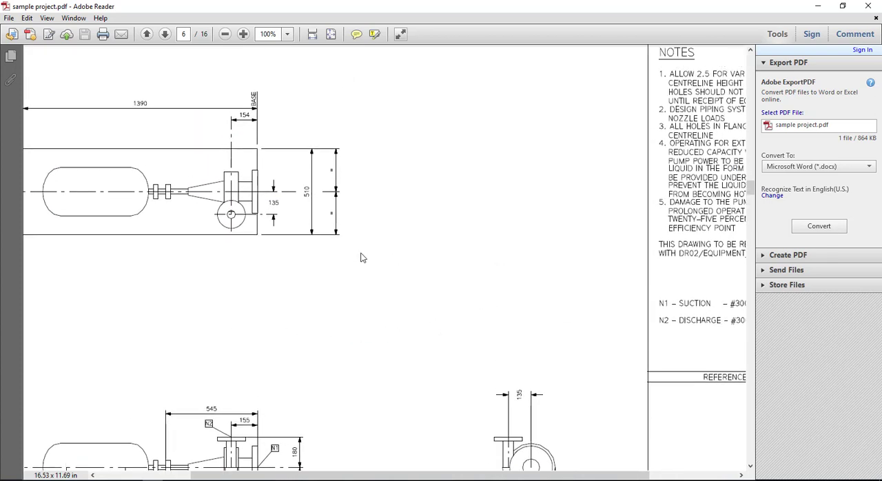
{"action": "key", "text": "ctrl+shift+d"}
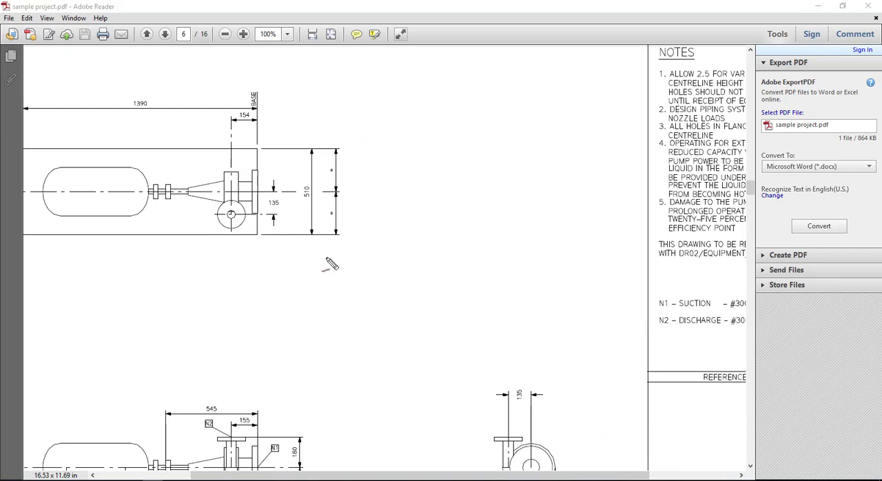
{"action": "left_click_drag", "start_coordinate": [240, 154], "coordinate": [221, 160]}
{"action": "left_click_drag", "start_coordinate": [364, 239], "coordinate": [215, 119]}
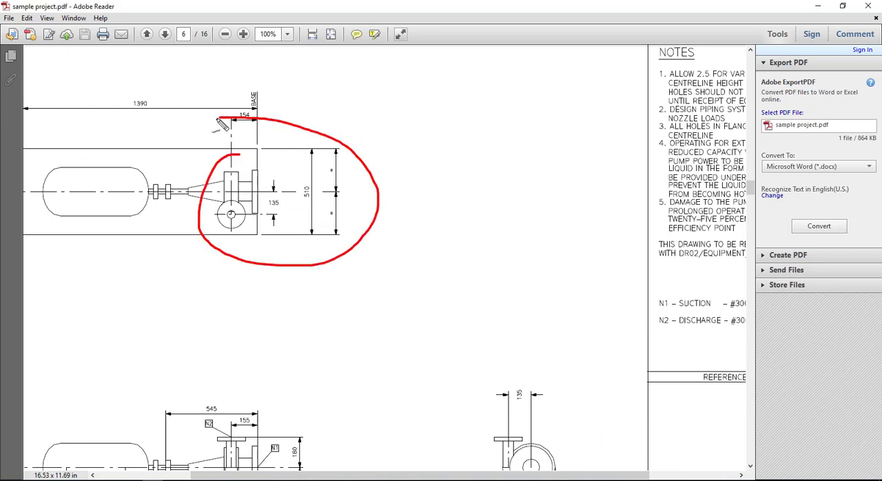
{"action": "key", "text": "Escape"}
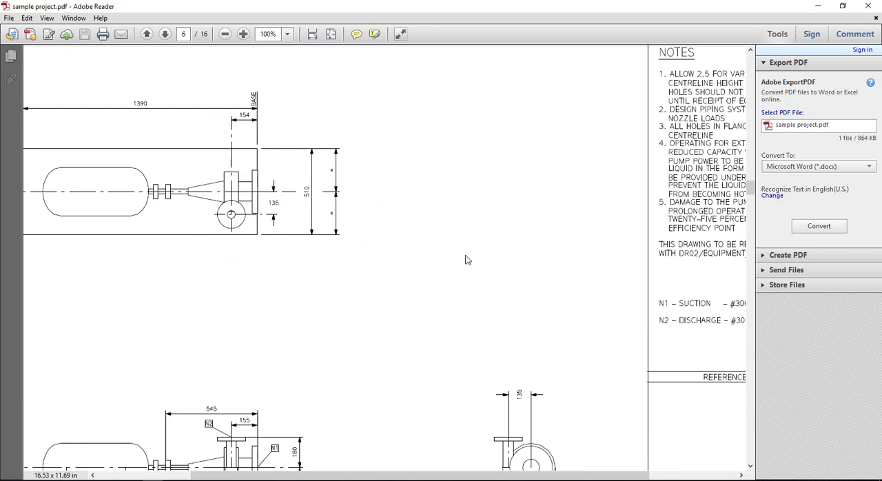
{"action": "middle_click_drag", "start_coordinate": [491, 261], "coordinate": [573, 280]}
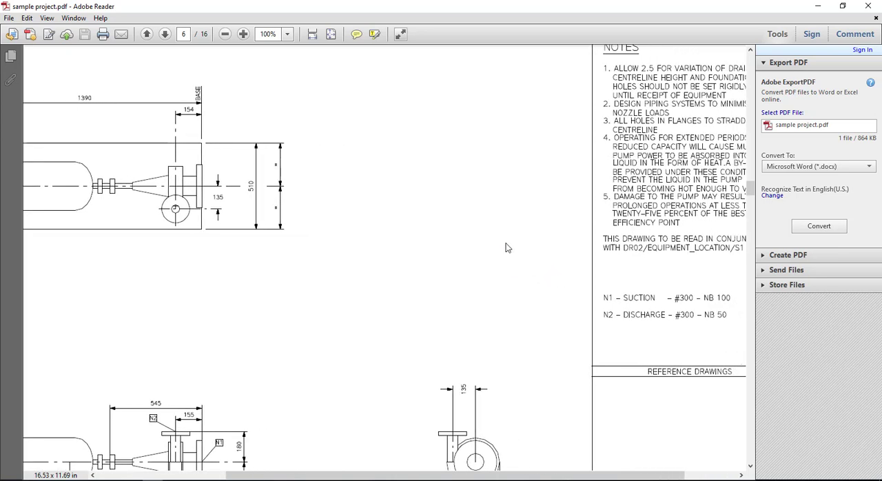
{"action": "middle_click_drag", "start_coordinate": [463, 249], "coordinate": [548, 259]}
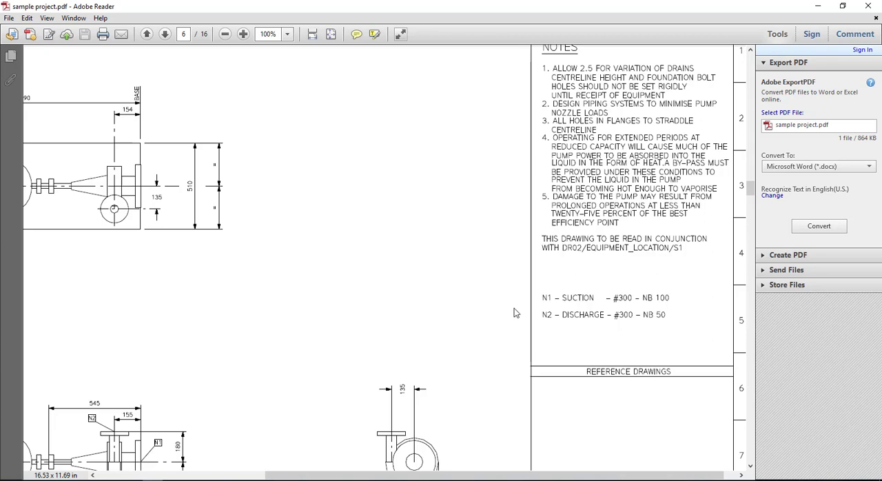
{"action": "mouse_move", "coordinate": [684, 291]}
{"action": "left_mouse_down"}
{"action": "mouse_move", "coordinate": [562, 297]}
{"action": "mouse_move", "coordinate": [682, 295]}
{"action": "mouse_move", "coordinate": [686, 316]}
{"action": "mouse_move", "coordinate": [546, 319]}
{"action": "mouse_move", "coordinate": [684, 323]}
{"action": "left_mouse_up"}
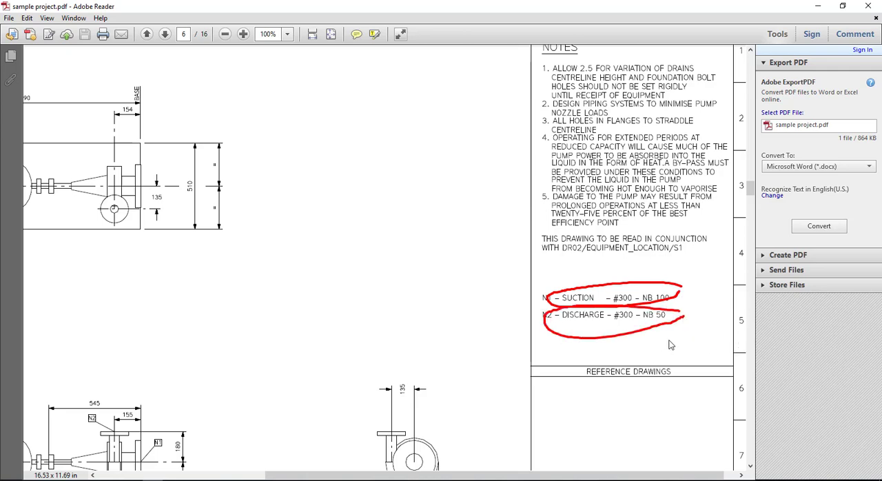
{"action": "key", "text": "Escape"}
{"action": "key", "text": "ctrl+0"}
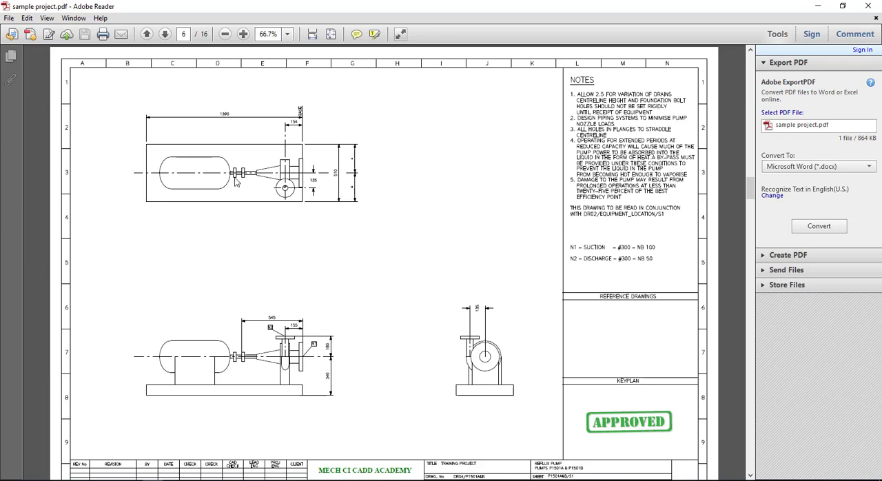
Look up the base plate's length and width in the plan view and its thickness in the elevation view
{"action": "scroll", "coordinate": [243, 153], "scroll_direction": "up", "scroll_amount": 2, "text": "ctrl"}
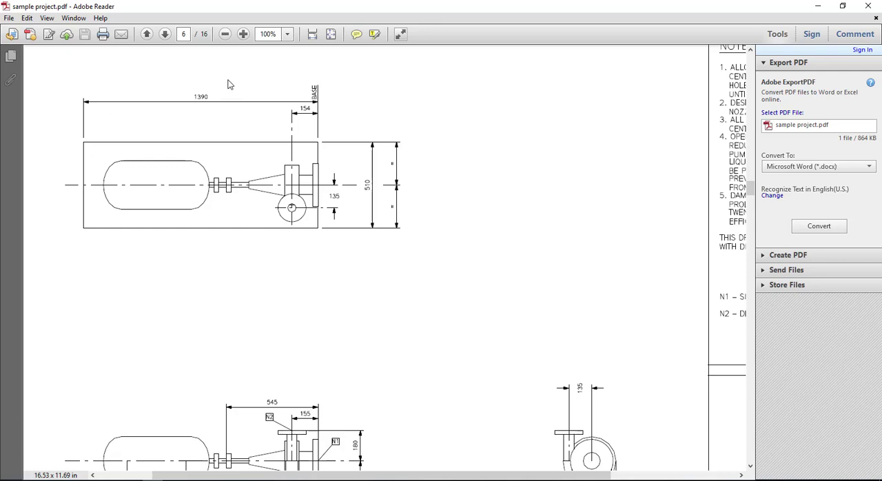
{"action": "mouse_move", "coordinate": [225, 77]}
{"action": "left_mouse_down"}
{"action": "mouse_move", "coordinate": [199, 129]}
{"action": "mouse_move", "coordinate": [241, 67]}
{"action": "mouse_move", "coordinate": [215, 69]}
{"action": "left_mouse_up"}
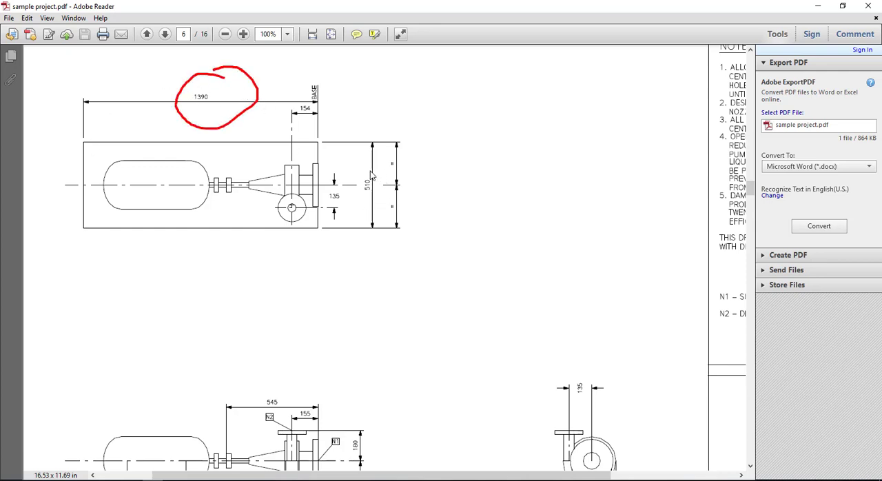
{"action": "mouse_move", "coordinate": [360, 167]}
{"action": "left_mouse_down"}
{"action": "mouse_move", "coordinate": [356, 198]}
{"action": "mouse_move", "coordinate": [382, 175]}
{"action": "left_mouse_up"}
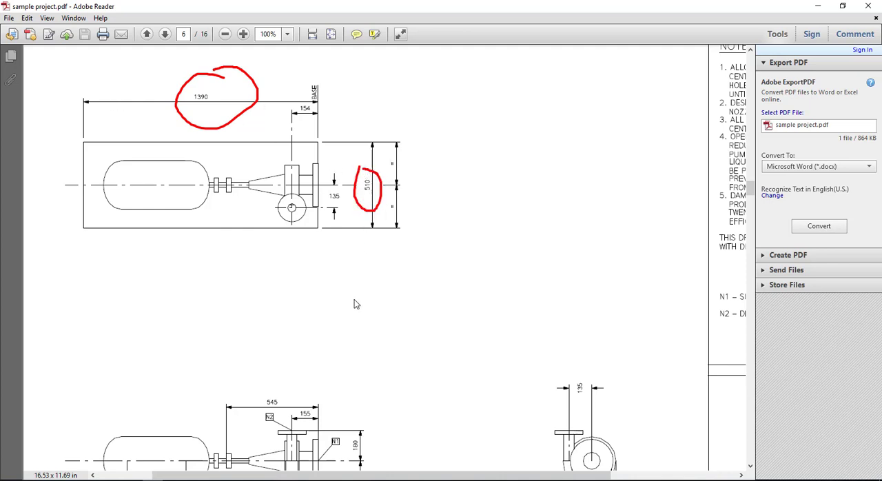
{"action": "key", "text": "Escape"}
{"action": "scroll", "coordinate": [379, 304], "scroll_direction": "down", "scroll_amount": 3}
{"action": "scroll", "coordinate": [380, 304], "scroll_direction": "down", "scroll_amount": 1}
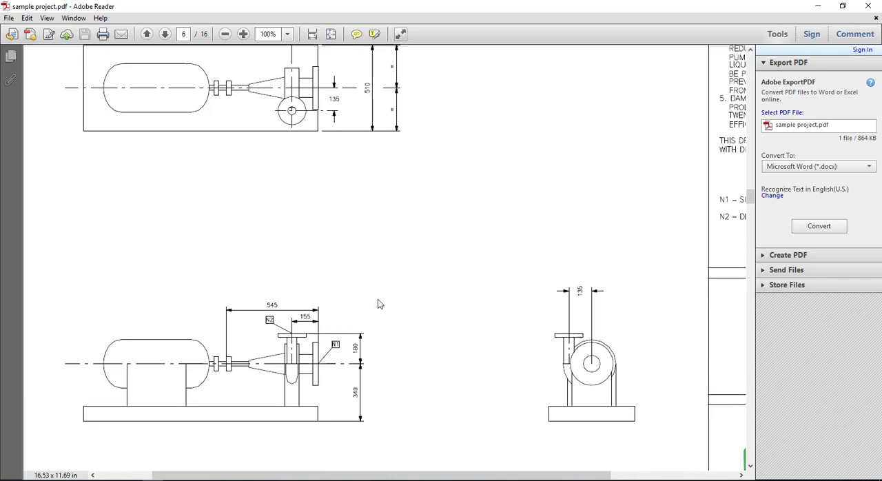
{"action": "left_click_drag", "start_coordinate": [91, 406], "coordinate": [91, 417]}
{"action": "key", "text": "ctrl+z"}
{"action": "scroll", "coordinate": [234, 365], "scroll_direction": "up", "scroll_amount": 1}
{"action": "scroll", "coordinate": [256, 359], "scroll_direction": "up", "scroll_amount": 1}
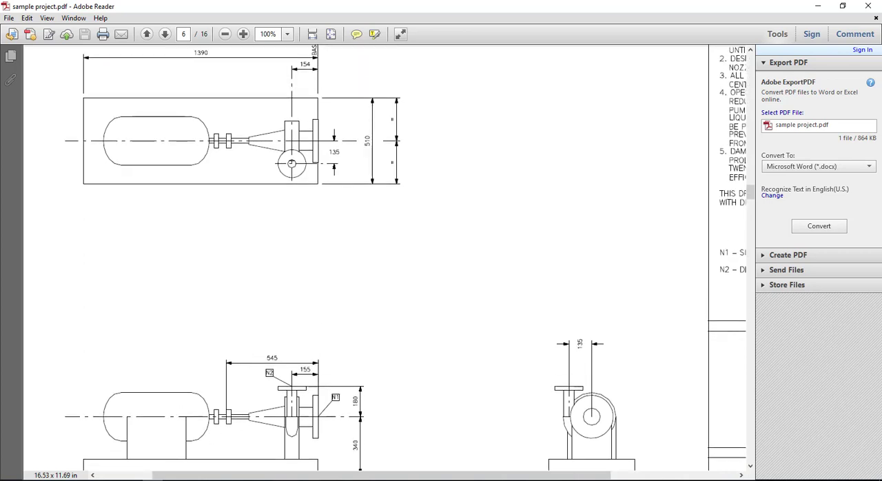
Switch back to the SmartPlant 3D model and start a rectangular solid shape under P1501A, setting dimension A to 1390 mm
{"action": "left_click", "coordinate": [133, 480]}
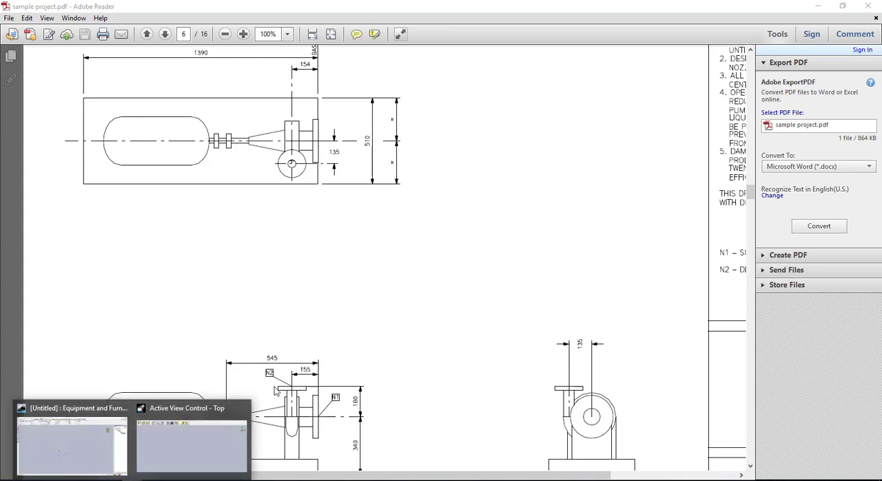
{"action": "left_click", "coordinate": [118, 432]}
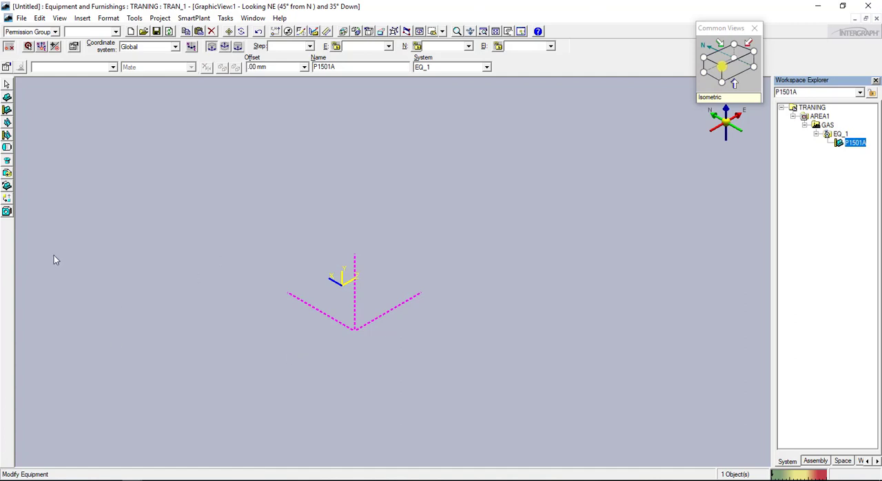
{"action": "left_click", "coordinate": [6, 147]}
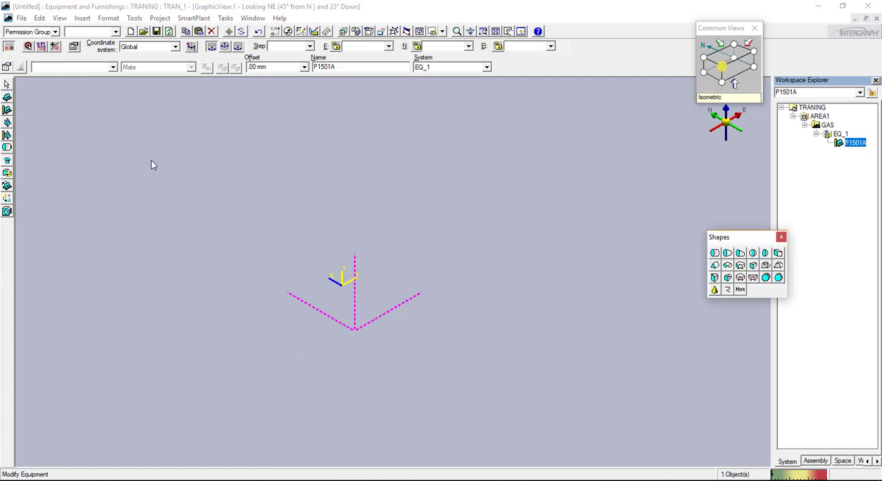
{"action": "left_click", "coordinate": [778, 254]}
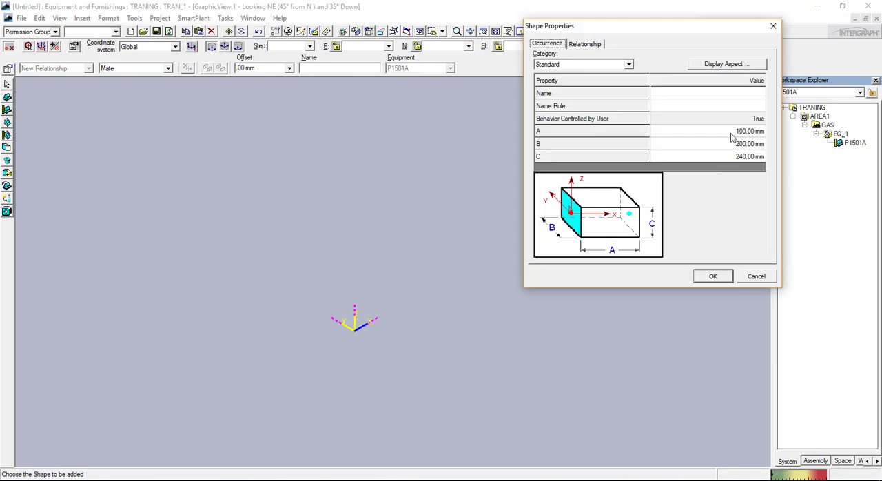
{"action": "left_click", "coordinate": [731, 135]}
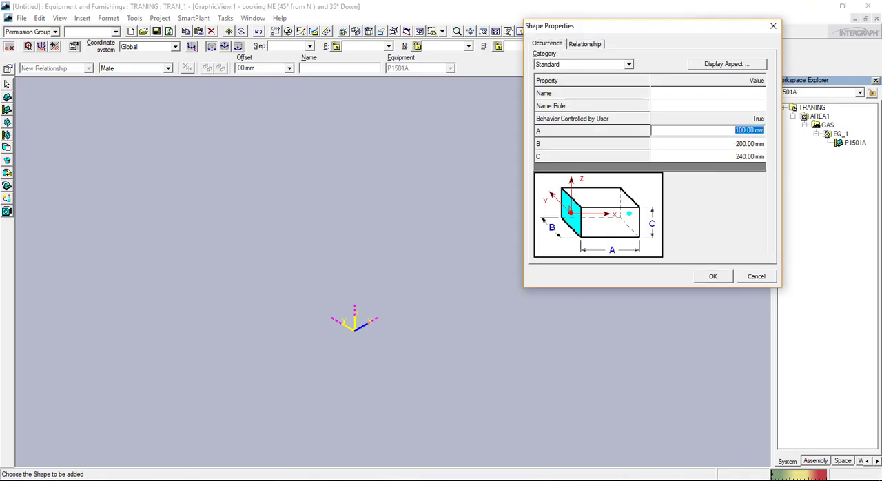
{"action": "left_click", "coordinate": [187, 479]}
{"action": "left_click", "coordinate": [188, 480]}
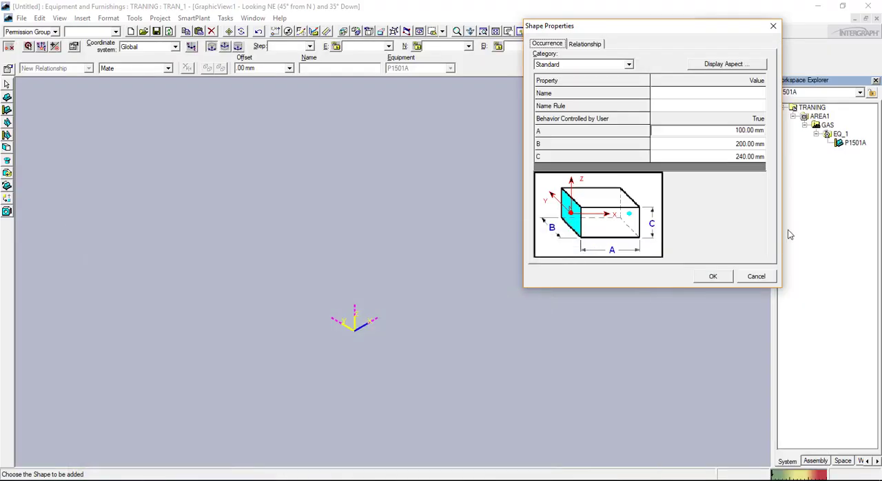
{"action": "left_click", "coordinate": [733, 131]}
{"action": "type", "text": "1390"}
{"action": "key", "text": "Tab"}
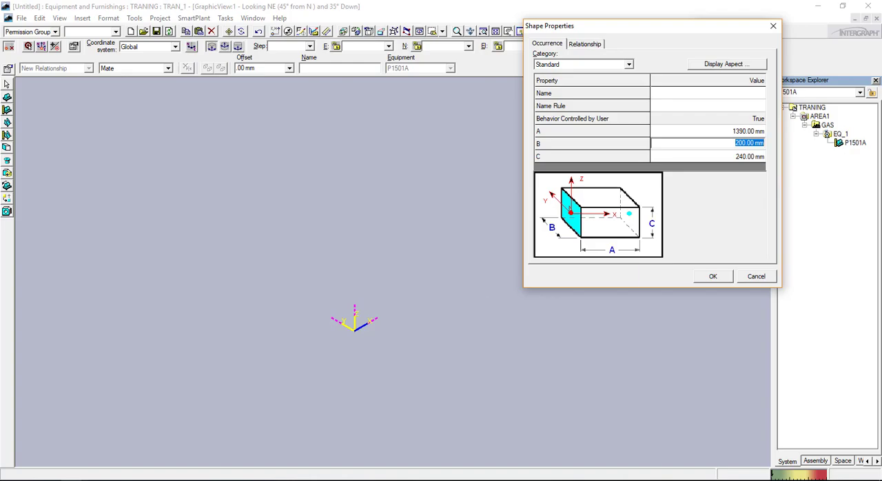
Set the base plate's dimension B to 510 mm and C to 100 mm, and accept the shape properties
{"action": "left_click", "coordinate": [153, 480]}
{"action": "left_click", "coordinate": [153, 480]}
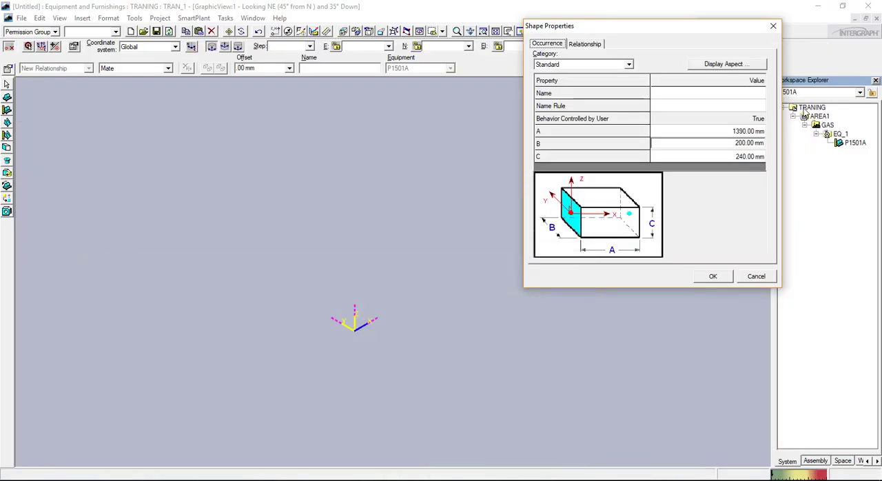
{"action": "left_click_drag", "start_coordinate": [728, 146], "coordinate": [817, 148]}
{"action": "type", "text": "5"}
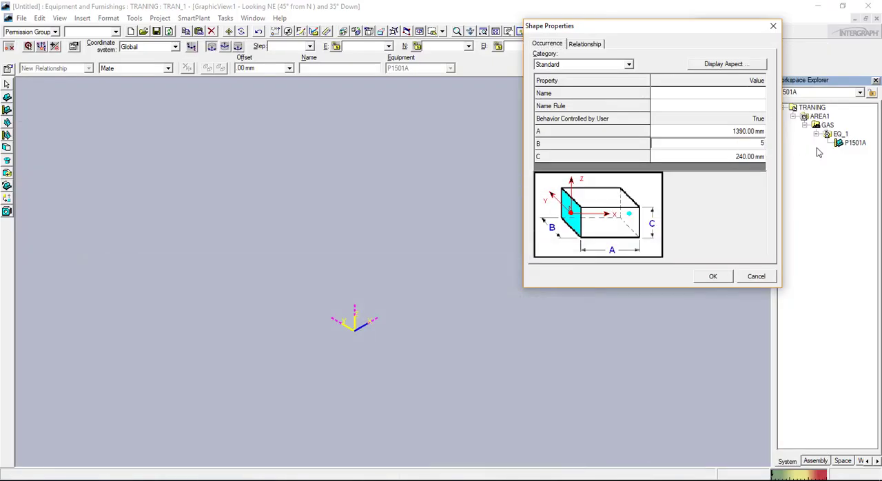
{"action": "type", "text": "10"}
{"action": "key", "text": "Tab"}
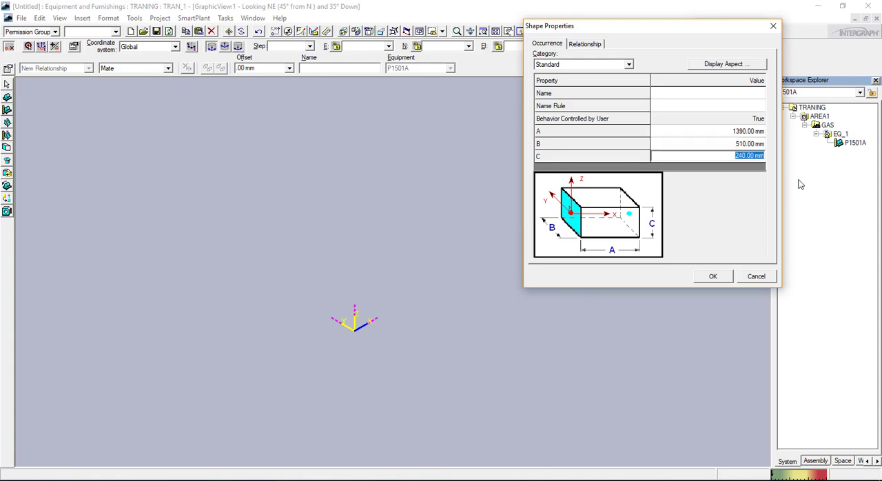
{"action": "type", "text": "100"}
{"action": "left_click", "coordinate": [710, 276]}
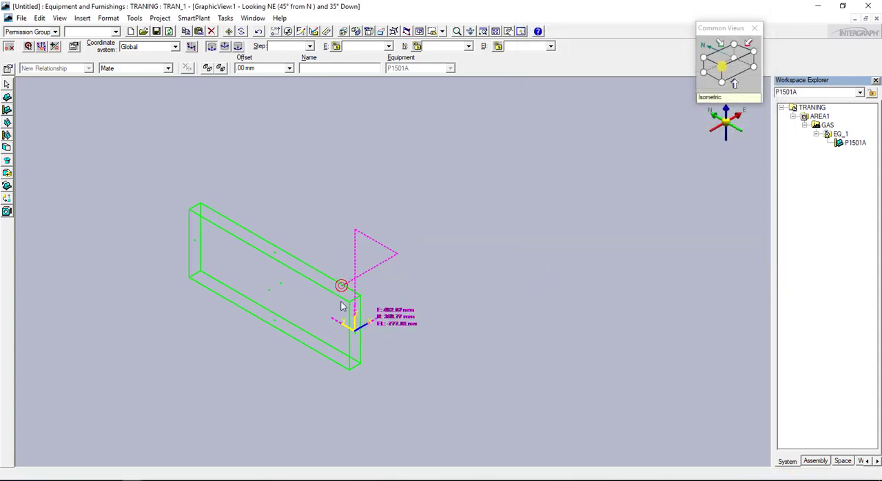
Place the base plate shape at east 0, north 0 and elevation 0 mm
{"action": "left_click", "coordinate": [379, 46]}
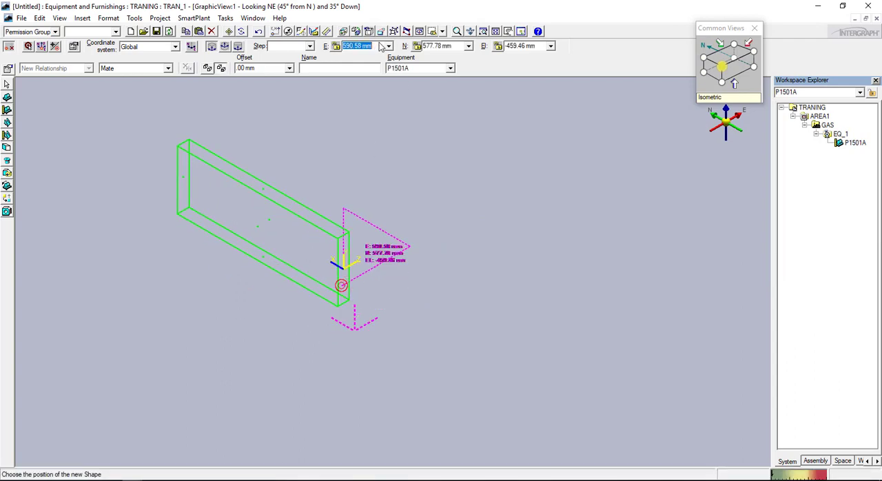
{"action": "type", "text": "0"}
{"action": "left_click", "coordinate": [441, 45]}
{"action": "type", "text": "01"}
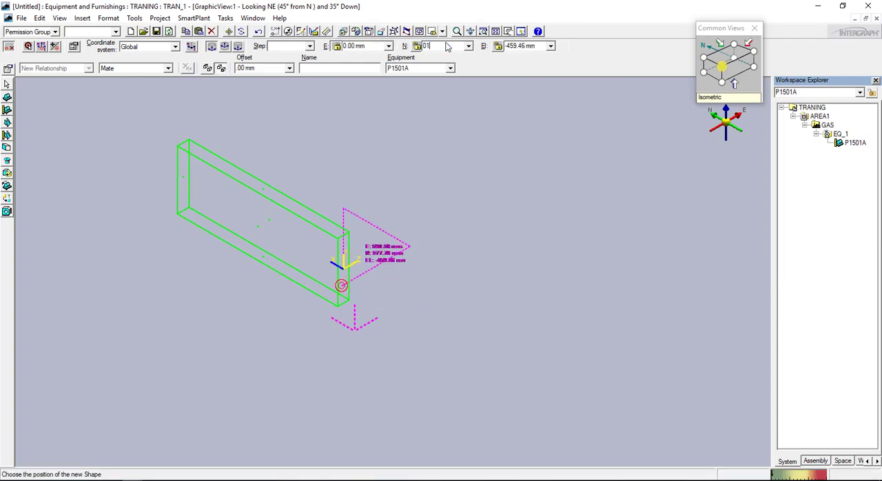
{"action": "key", "text": "Return"}
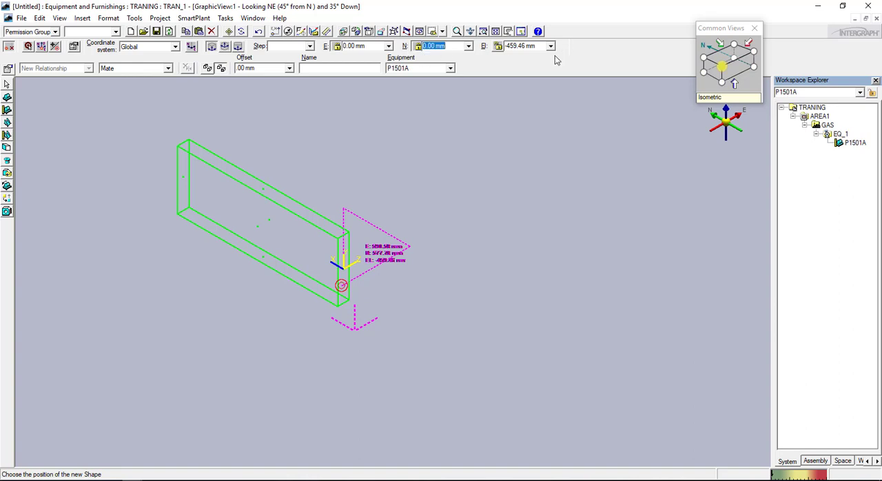
{"action": "left_click", "coordinate": [535, 46]}
{"action": "type", "text": "0"}
{"action": "key", "text": "Return"}
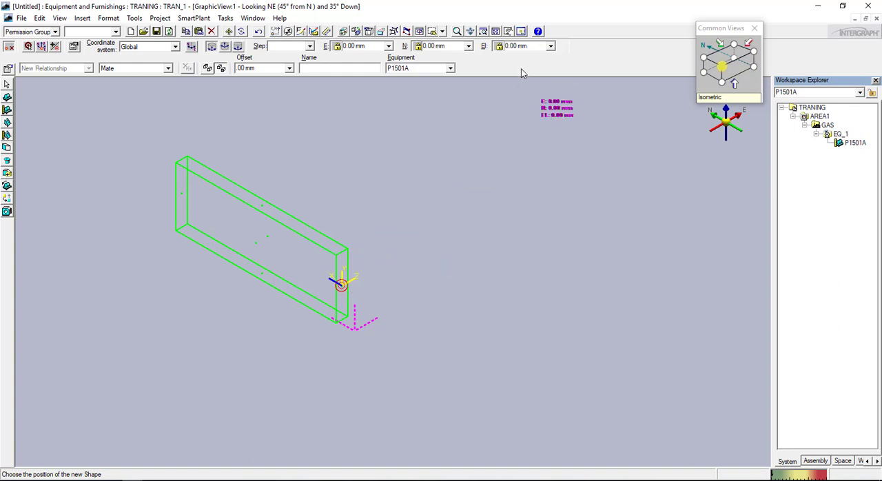
{"action": "left_click", "coordinate": [383, 273]}
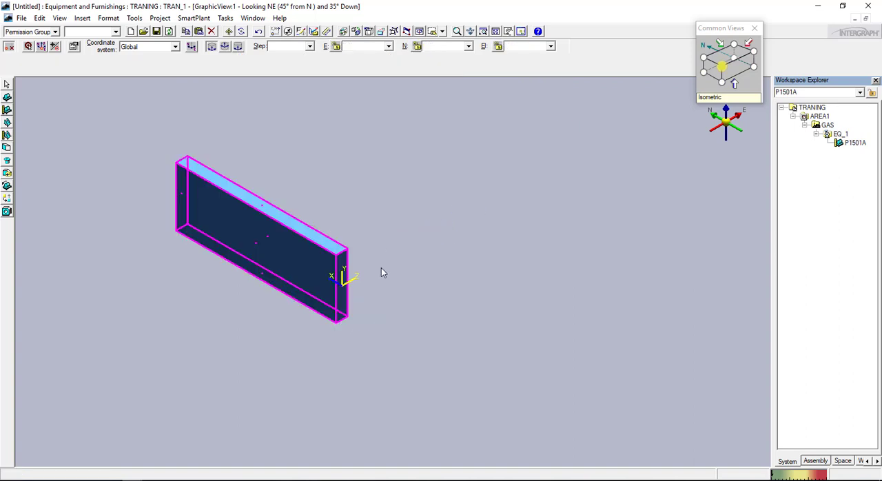
Select the base plate and rotate it about its long axis so it lies flat with its Z axis pointing up
{"action": "left_click", "coordinate": [349, 297]}
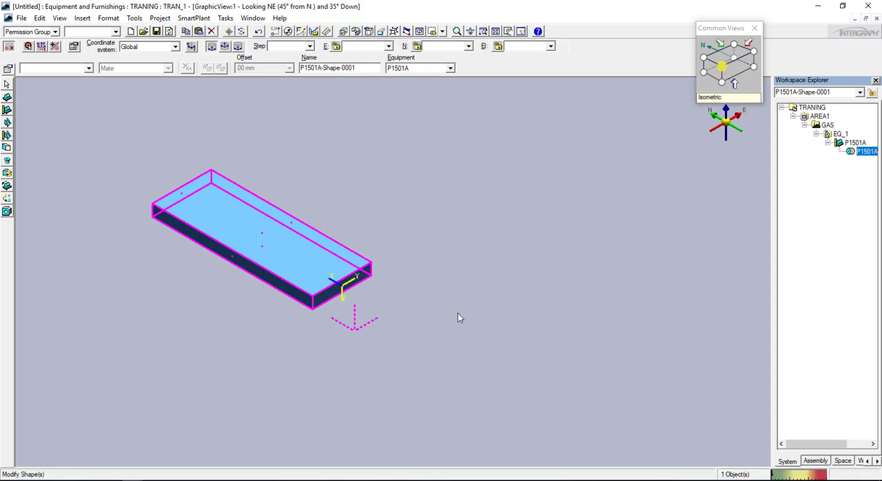
{"action": "key", "text": "Right"}
{"action": "key", "text": "Left"}
{"action": "key", "text": "Down"}
Switch to sample project.pdf and examine the pump support in the elevation views and its offset from the base end in the plan view
{"action": "left_click", "coordinate": [173, 480]}
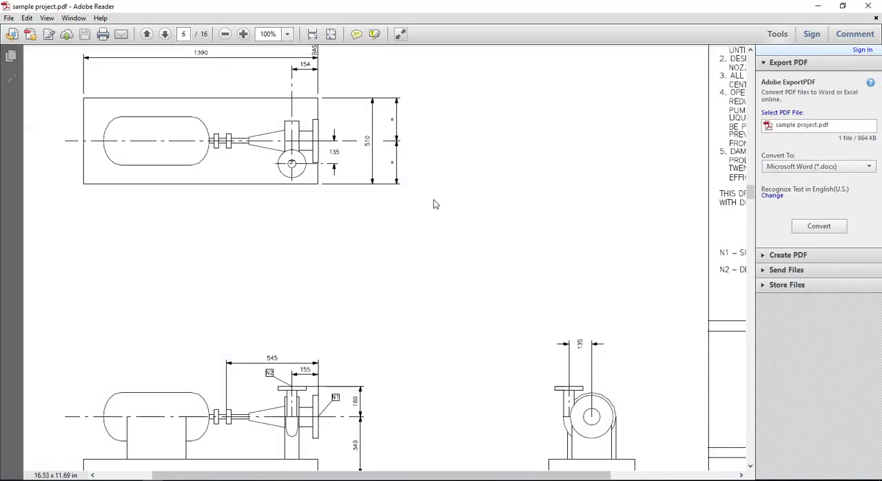
{"action": "scroll", "coordinate": [302, 385], "scroll_direction": "down", "scroll_amount": 3}
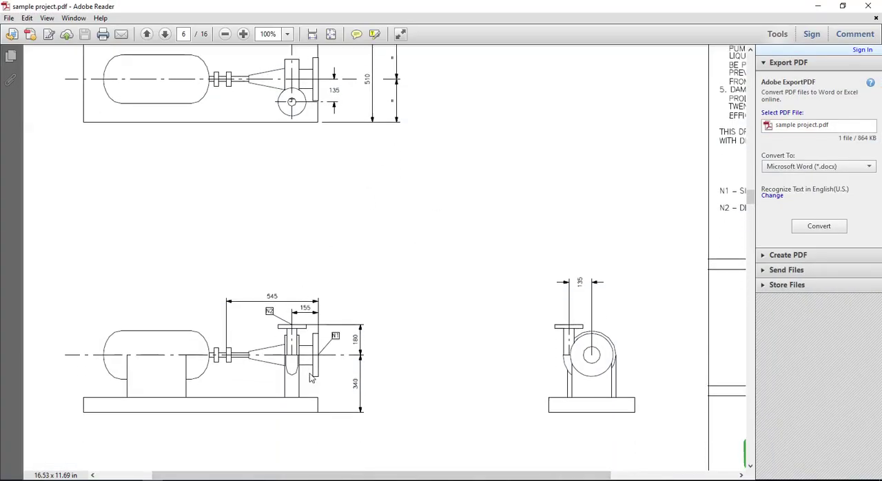
{"action": "left_click_drag", "start_coordinate": [307, 381], "coordinate": [268, 383]}
{"action": "left_click_drag", "start_coordinate": [615, 386], "coordinate": [597, 389]}
{"action": "key", "text": "ctrl+z"}
{"action": "scroll", "coordinate": [328, 266], "scroll_direction": "up", "scroll_amount": 1}
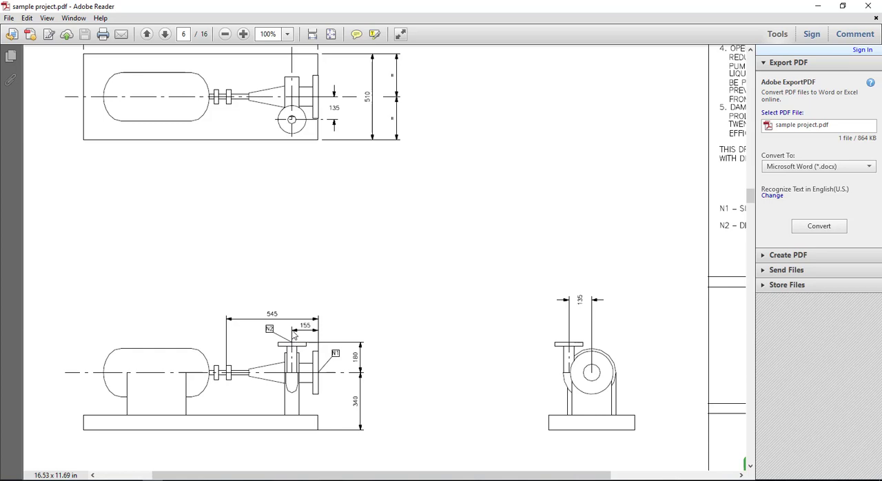
{"action": "left_click_drag", "start_coordinate": [292, 329], "coordinate": [286, 384]}
{"action": "left_click_drag", "start_coordinate": [319, 328], "coordinate": [320, 361]}
{"action": "key", "text": "ctrl+z"}
{"action": "scroll", "coordinate": [326, 212], "scroll_direction": "up", "scroll_amount": 2}
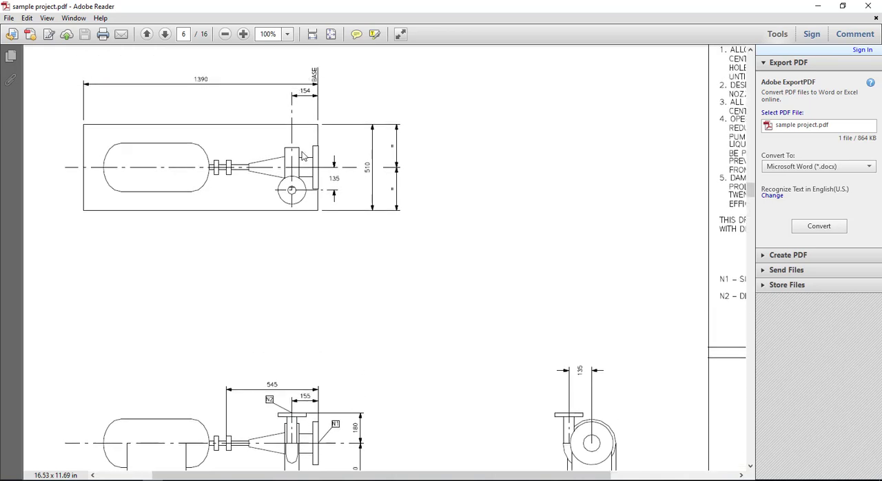
{"action": "scroll", "coordinate": [292, 351], "scroll_direction": "down", "scroll_amount": 1}
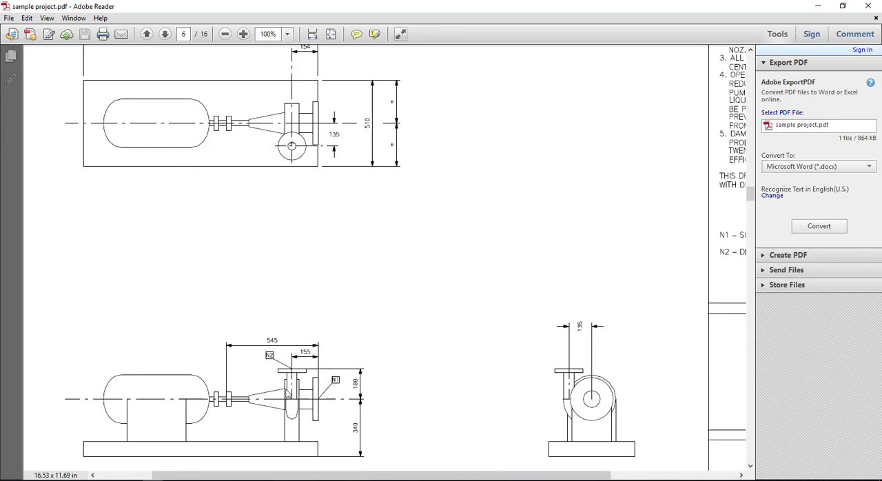
Mark the pump support's outline and offset from the N1 face in the elevation view, noting 240 beside it, and clear the marks
{"action": "mouse_move", "coordinate": [284, 379]}
{"action": "left_mouse_down"}
{"action": "mouse_move", "coordinate": [287, 443]}
{"action": "mouse_move", "coordinate": [302, 429]}
{"action": "left_mouse_up"}
{"action": "mouse_move", "coordinate": [290, 371]}
{"action": "left_mouse_down"}
{"action": "mouse_move", "coordinate": [322, 376]}
{"action": "mouse_move", "coordinate": [292, 365]}
{"action": "left_mouse_up"}
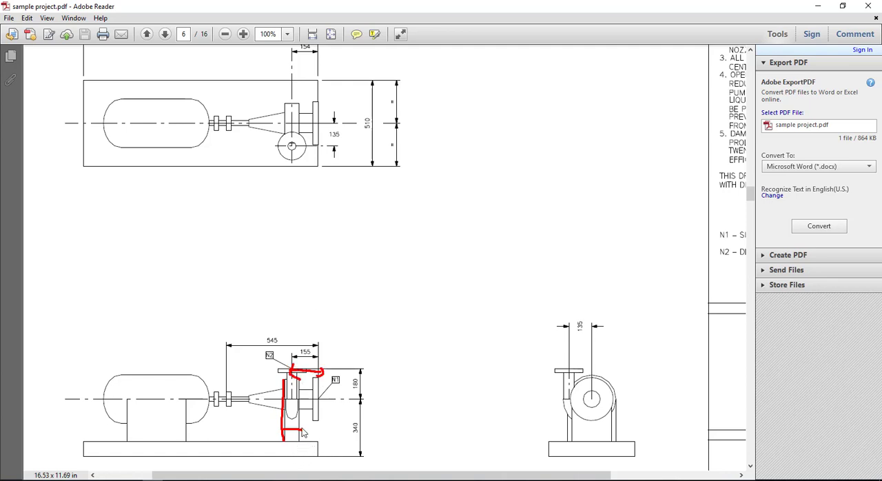
{"action": "left_click_drag", "start_coordinate": [295, 397], "coordinate": [215, 398]}
{"action": "left_click_drag", "start_coordinate": [288, 438], "coordinate": [257, 442]}
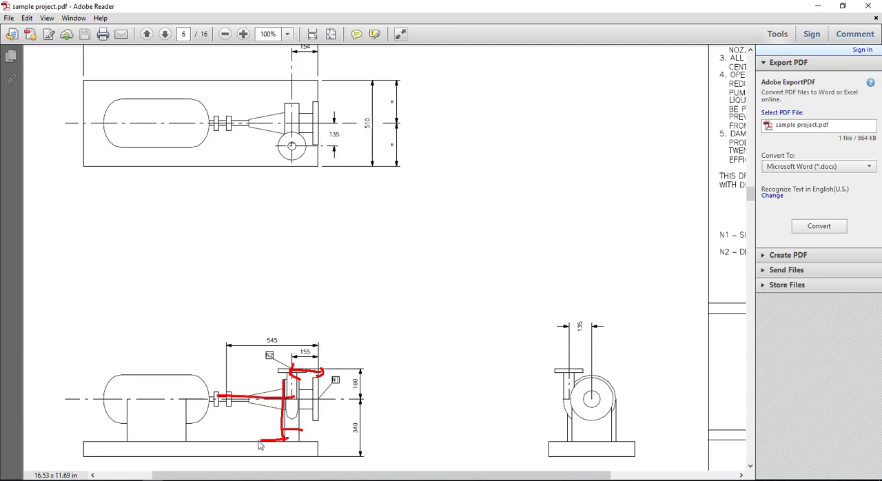
{"action": "left_click_drag", "start_coordinate": [222, 420], "coordinate": [256, 445]}
{"action": "left_click_drag", "start_coordinate": [242, 421], "coordinate": [258, 427]}
{"action": "mouse_move", "coordinate": [257, 419]}
{"action": "left_mouse_down"}
{"action": "mouse_move", "coordinate": [257, 442]}
{"action": "mouse_move", "coordinate": [275, 427]}
{"action": "mouse_move", "coordinate": [261, 420]}
{"action": "left_mouse_up"}
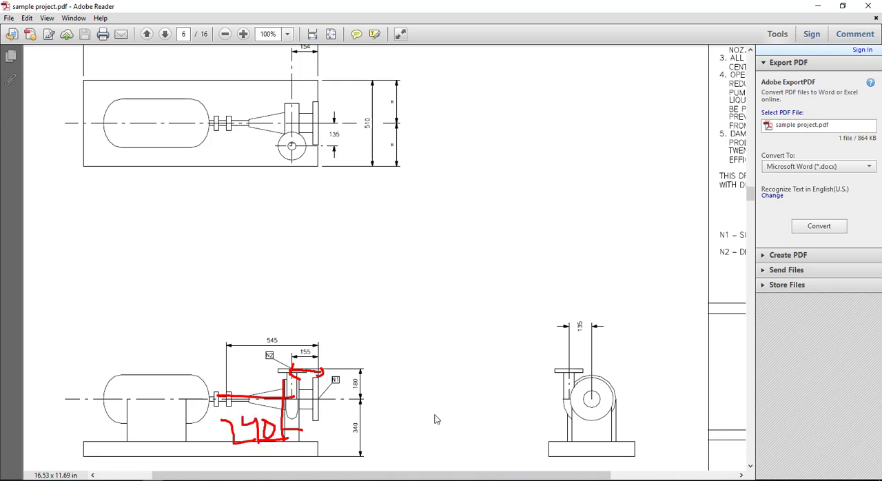
{"action": "key", "text": "Escape"}
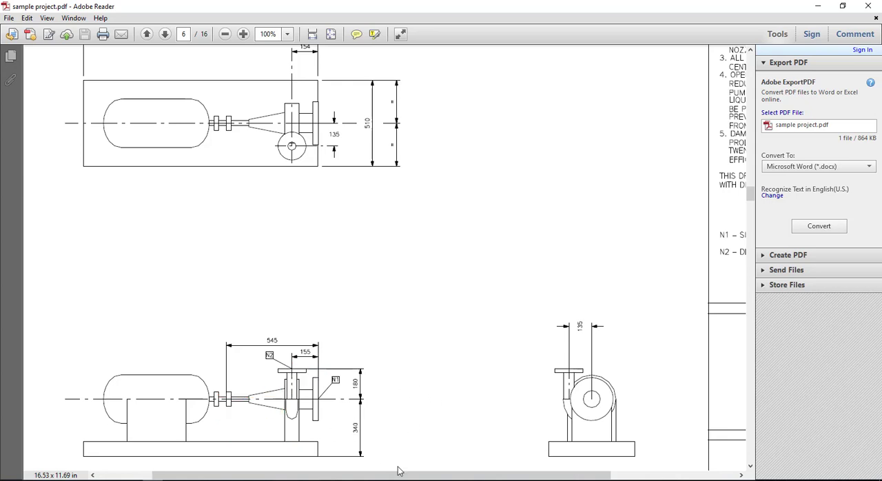
Work out the support height from base top to pump centreline as 340 − 100 = 240 mm, and circle the pump in the plan view
{"action": "mouse_move", "coordinate": [354, 457]}
{"action": "left_mouse_down"}
{"action": "mouse_move", "coordinate": [363, 454]}
{"action": "mouse_move", "coordinate": [349, 389]}
{"action": "mouse_move", "coordinate": [319, 456]}
{"action": "left_mouse_up"}
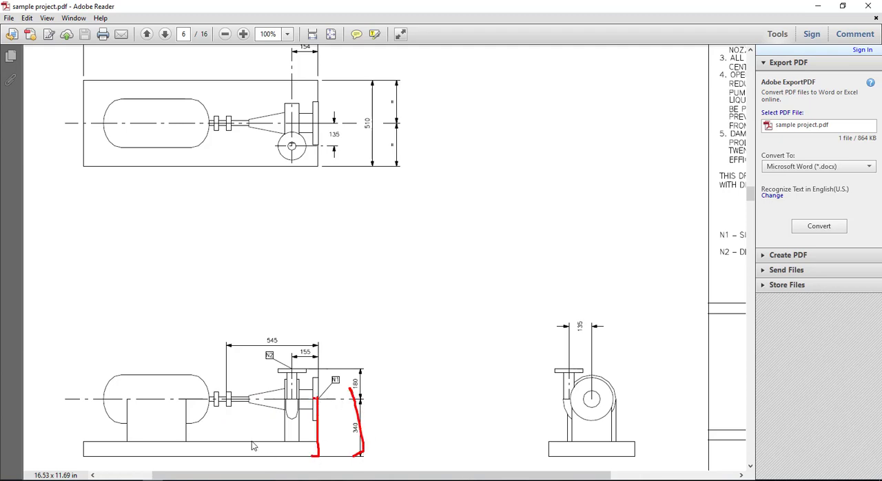
{"action": "left_click_drag", "start_coordinate": [251, 441], "coordinate": [254, 460]}
{"action": "left_click_drag", "start_coordinate": [228, 425], "coordinate": [238, 441]}
{"action": "mouse_move", "coordinate": [245, 419]}
{"action": "left_mouse_down"}
{"action": "mouse_move", "coordinate": [251, 441]}
{"action": "mouse_move", "coordinate": [245, 419]}
{"action": "mouse_move", "coordinate": [274, 433]}
{"action": "mouse_move", "coordinate": [265, 424]}
{"action": "left_mouse_up"}
{"action": "left_click_drag", "start_coordinate": [389, 336], "coordinate": [434, 374]}
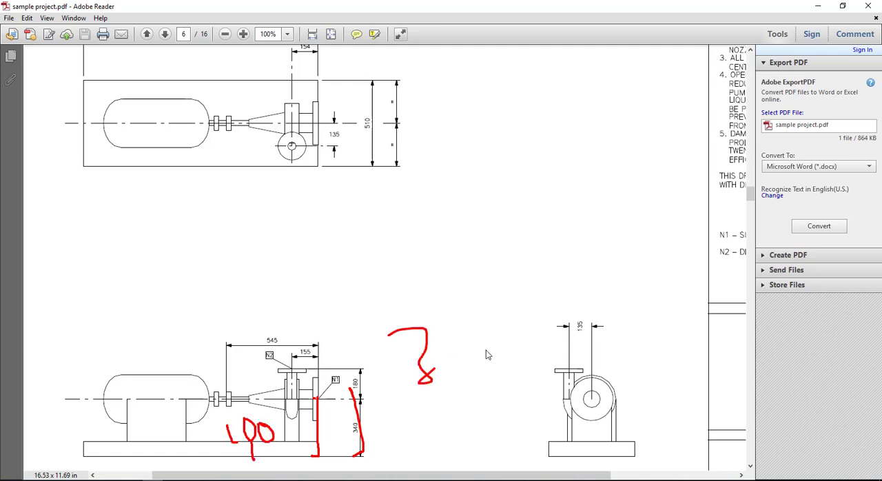
{"action": "left_click_drag", "start_coordinate": [517, 324], "coordinate": [518, 343]}
{"action": "left_click_drag", "start_coordinate": [517, 328], "coordinate": [527, 375]}
{"action": "left_click_drag", "start_coordinate": [546, 301], "coordinate": [543, 350]}
{"action": "left_click_drag", "start_coordinate": [560, 314], "coordinate": [604, 300]}
{"action": "left_click_drag", "start_coordinate": [609, 260], "coordinate": [610, 303]}
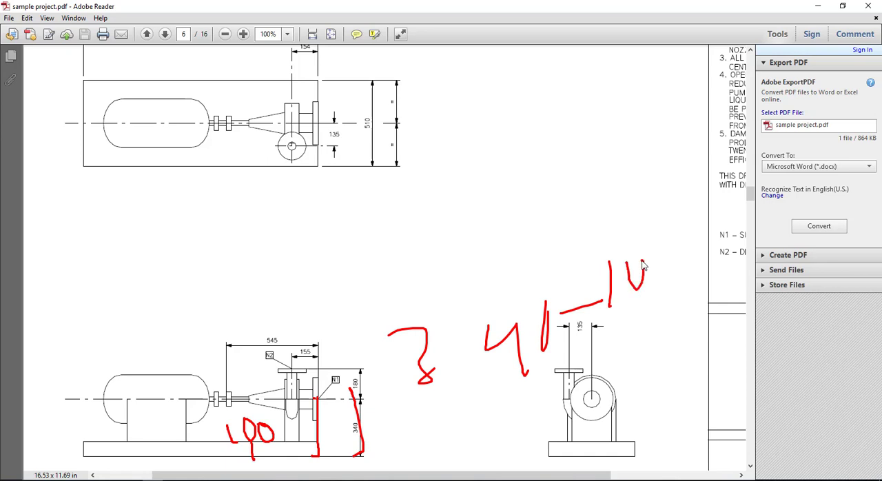
{"action": "left_click_drag", "start_coordinate": [642, 266], "coordinate": [662, 236]}
{"action": "mouse_move", "coordinate": [439, 417]}
{"action": "left_mouse_down"}
{"action": "mouse_move", "coordinate": [453, 461]}
{"action": "mouse_move", "coordinate": [511, 441]}
{"action": "left_mouse_up"}
{"action": "mouse_move", "coordinate": [507, 408]}
{"action": "left_mouse_down"}
{"action": "mouse_move", "coordinate": [510, 423]}
{"action": "mouse_move", "coordinate": [532, 418]}
{"action": "left_mouse_up"}
{"action": "left_click_drag", "start_coordinate": [528, 403], "coordinate": [534, 435]}
{"action": "mouse_move", "coordinate": [556, 379]}
{"action": "left_mouse_down"}
{"action": "mouse_move", "coordinate": [560, 412]}
{"action": "mouse_move", "coordinate": [581, 379]}
{"action": "left_mouse_up"}
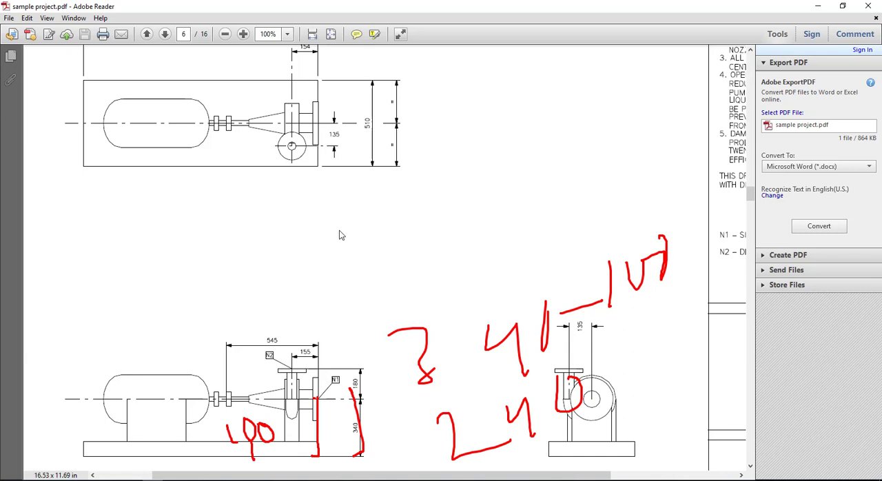
{"action": "key", "text": "Escape"}
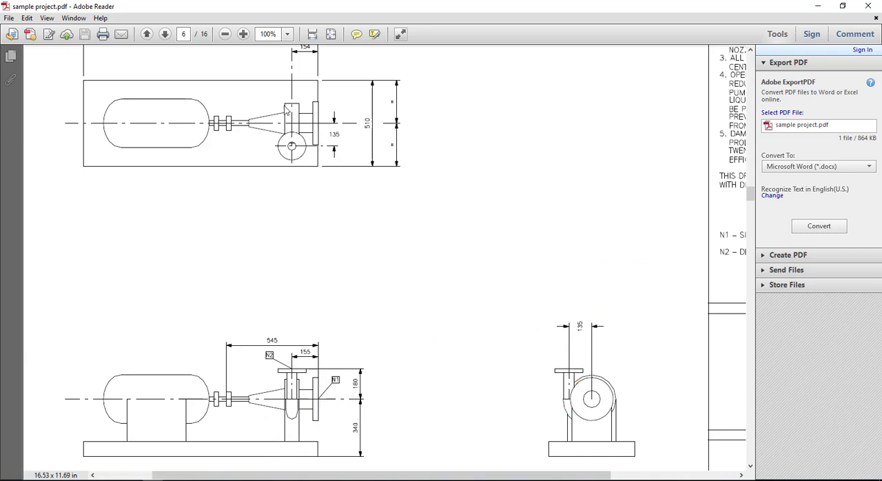
{"action": "mouse_move", "coordinate": [288, 105]}
{"action": "left_mouse_down"}
{"action": "mouse_move", "coordinate": [313, 158]}
{"action": "mouse_move", "coordinate": [326, 102]}
{"action": "mouse_move", "coordinate": [266, 102]}
{"action": "left_mouse_up"}
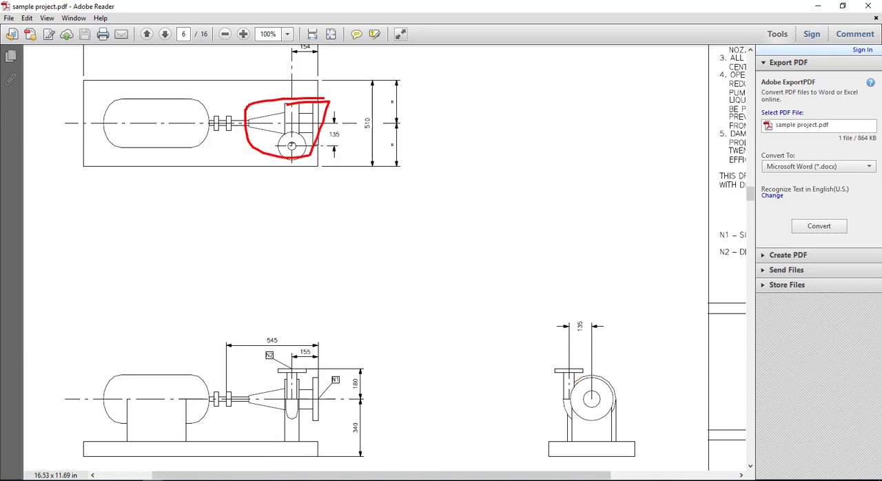
{"action": "key", "text": "Escape"}
Switch to the equipment model and add a rectangular shape to P1501A for the pump support, with A 100, B 300 and C 240 mm
{"action": "left_click", "coordinate": [133, 480]}
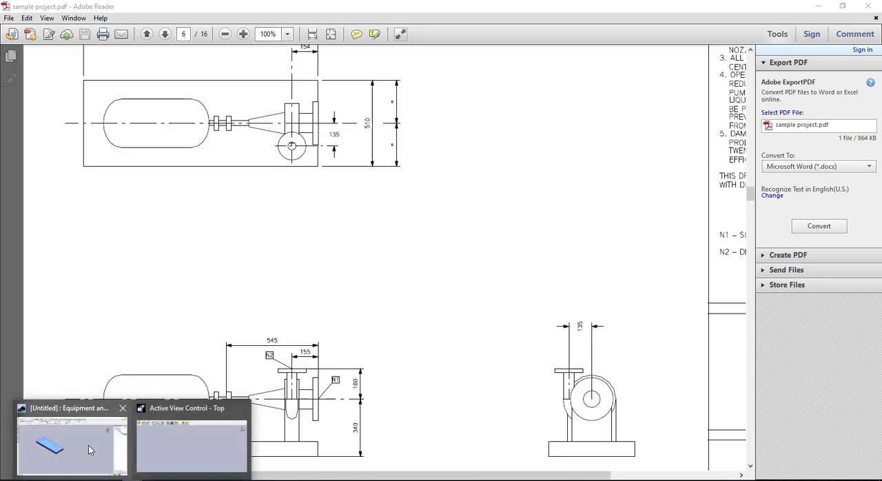
{"action": "left_click", "coordinate": [88, 445]}
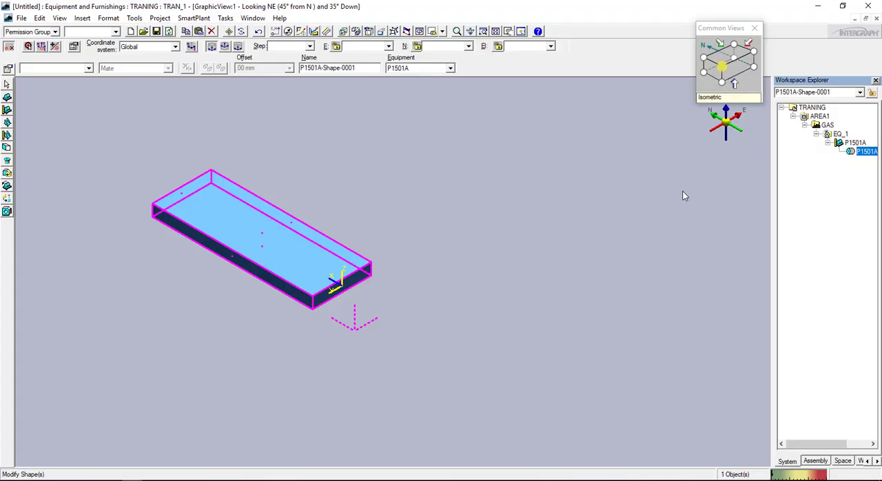
{"action": "left_click", "coordinate": [7, 148]}
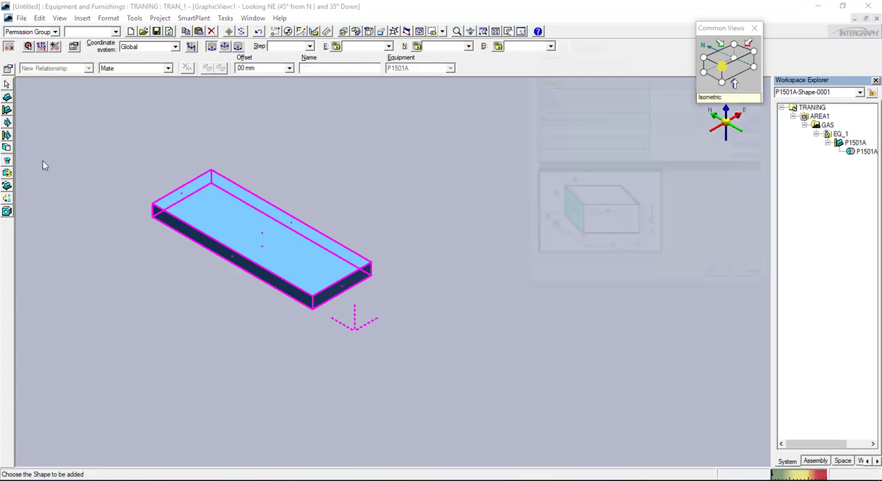
{"action": "left_click_drag", "start_coordinate": [603, 27], "coordinate": [643, 156]}
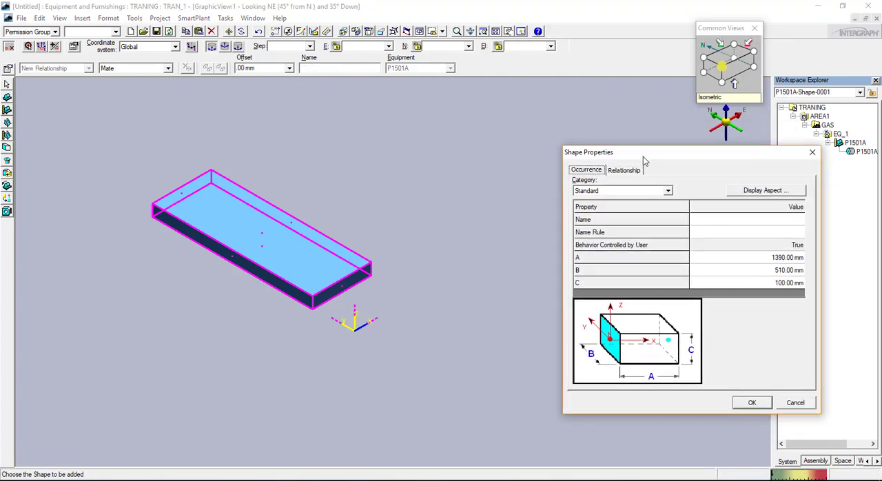
{"action": "left_click", "coordinate": [780, 263]}
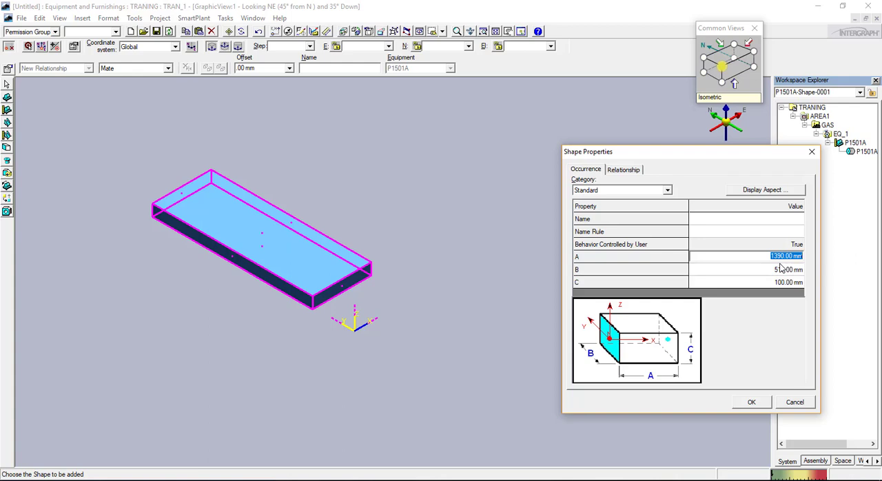
{"action": "type", "text": "100"}
{"action": "left_click", "coordinate": [780, 269]}
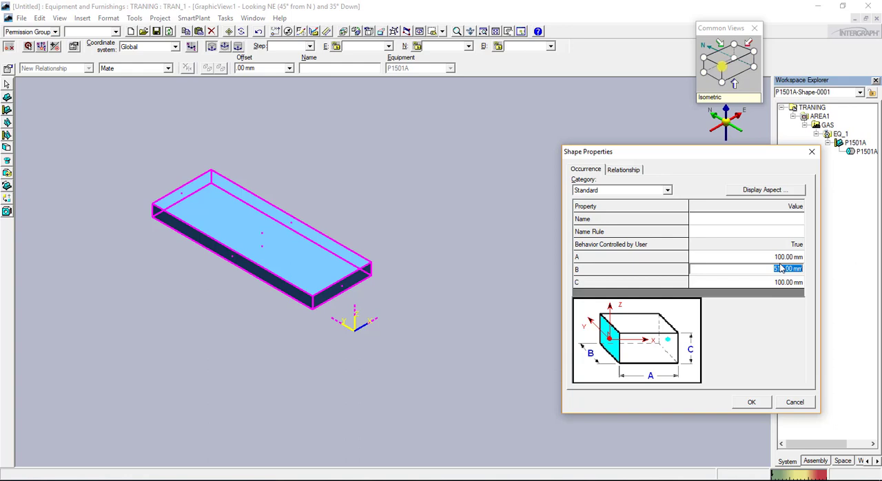
{"action": "type", "text": "1"}
{"action": "key", "text": "Tab"}
{"action": "type", "text": "24"}
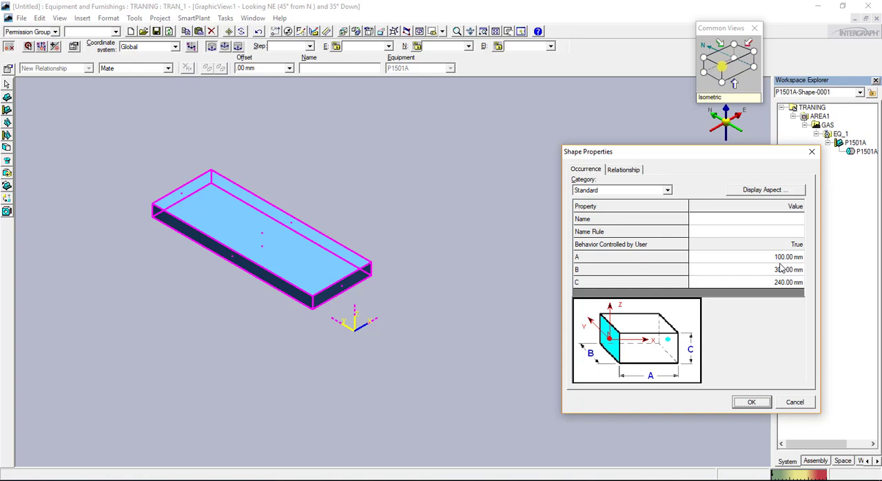
{"action": "left_click", "coordinate": [752, 403]}
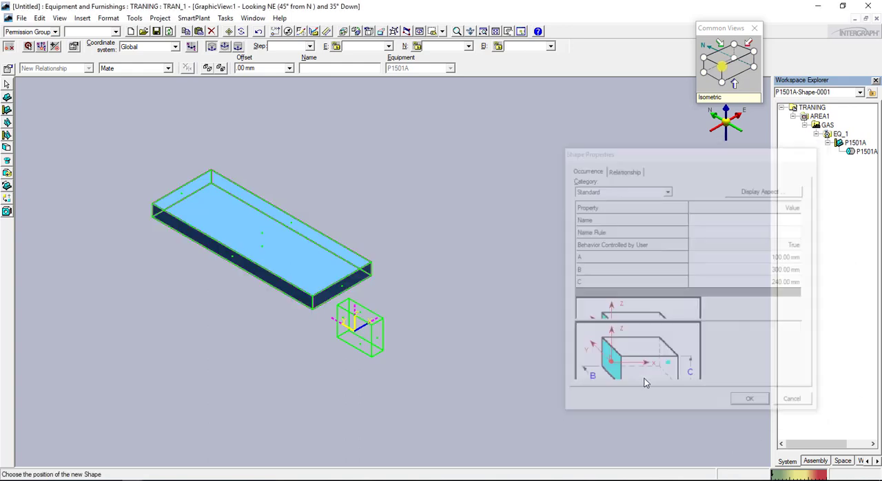
Examine the unplaced support shape against the base plate's end in the isometric and looking-east views
{"action": "left_click", "coordinate": [709, 72]}
{"action": "scroll", "coordinate": [430, 165], "scroll_direction": "up", "scroll_amount": 3}
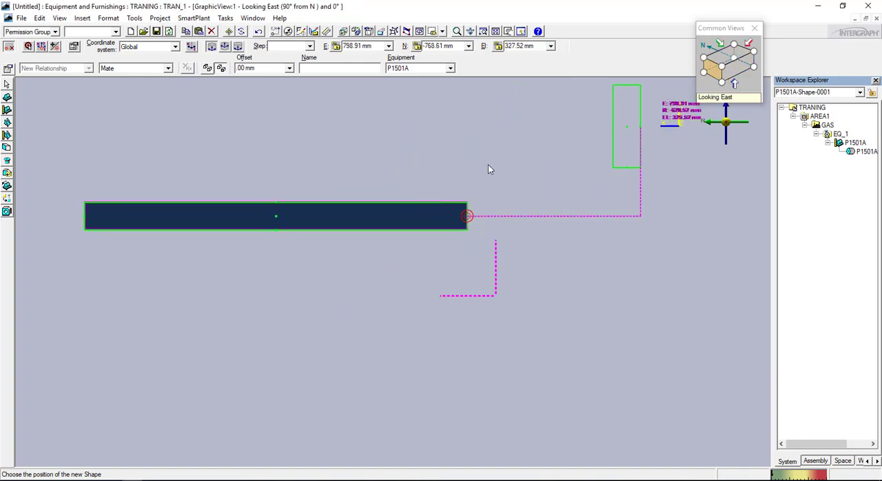
{"action": "left_click", "coordinate": [722, 67]}
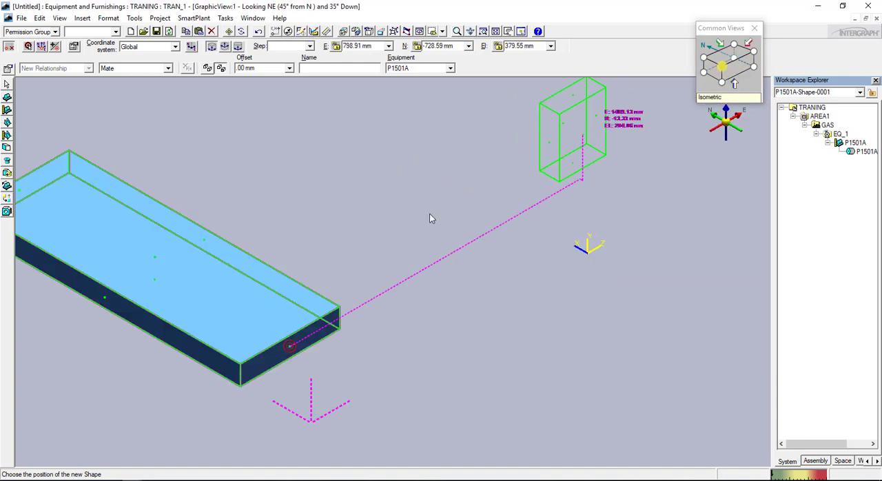
{"action": "scroll", "coordinate": [228, 276], "scroll_direction": "down", "scroll_amount": 1}
{"action": "scroll", "coordinate": [242, 276], "scroll_direction": "up", "scroll_amount": 2}
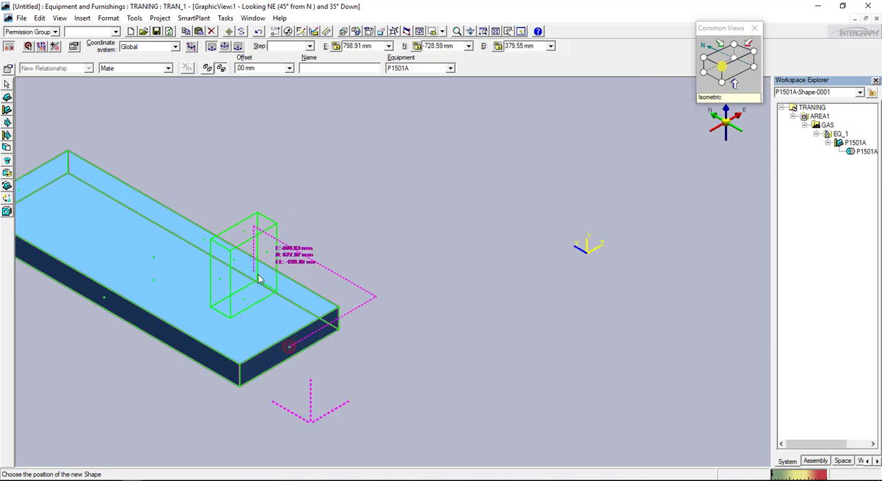
{"action": "left_click", "coordinate": [722, 69]}
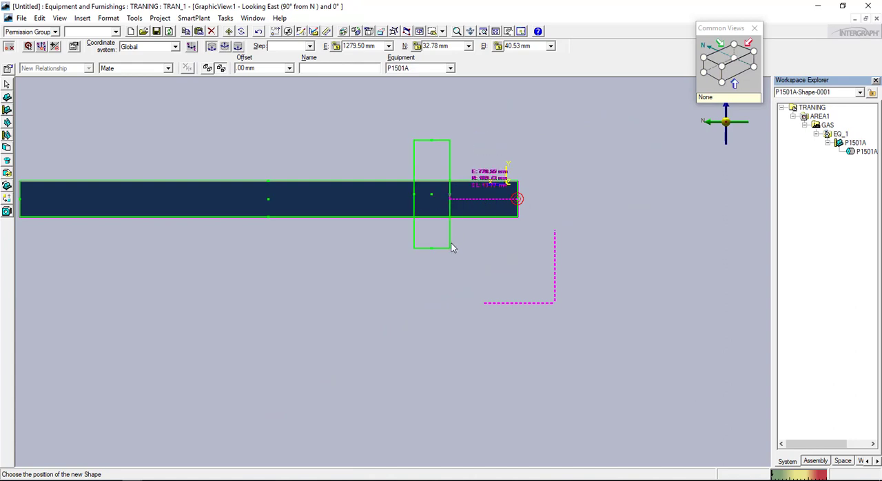
{"action": "scroll", "coordinate": [473, 196], "scroll_direction": "up", "scroll_amount": 1}
{"action": "scroll", "coordinate": [473, 195], "scroll_direction": "up", "scroll_amount": 1}
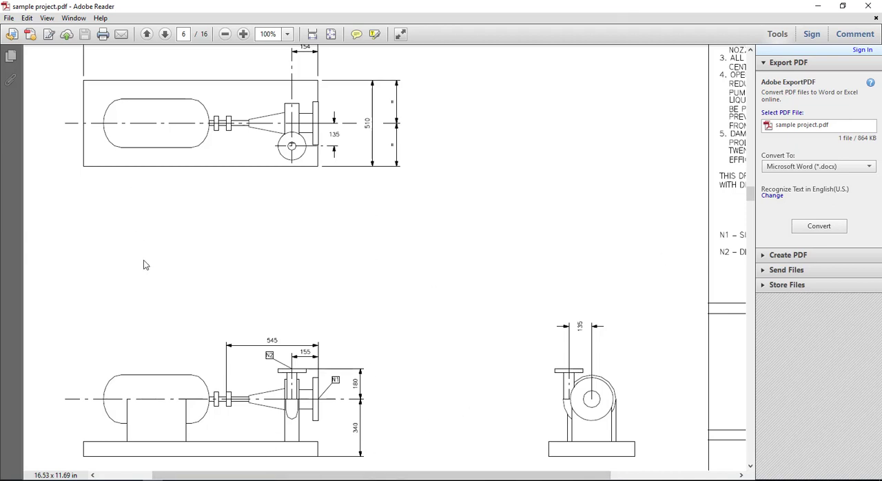
On the pump drawing, underline the 155 dimension, circle points on the pump support and sketch an enlarged support outline with its width
{"action": "left_click_drag", "start_coordinate": [319, 356], "coordinate": [286, 355]}
{"action": "left_click_drag", "start_coordinate": [302, 407], "coordinate": [299, 392]}
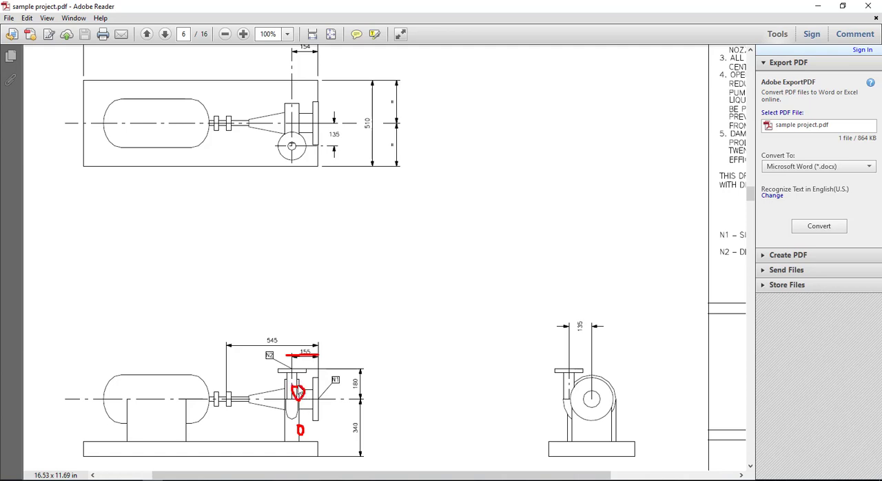
{"action": "left_click_drag", "start_coordinate": [351, 232], "coordinate": [354, 336]}
{"action": "mouse_move", "coordinate": [353, 233]}
{"action": "left_mouse_down"}
{"action": "mouse_move", "coordinate": [411, 328]}
{"action": "mouse_move", "coordinate": [355, 332]}
{"action": "left_mouse_up"}
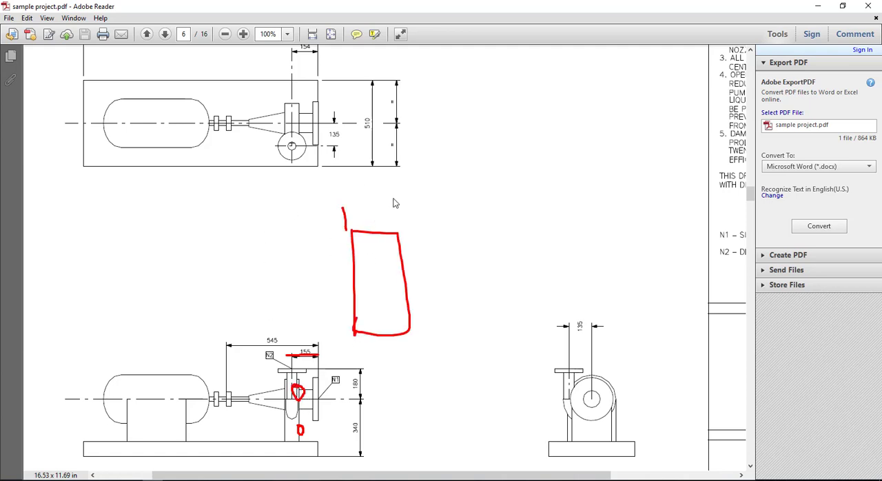
{"action": "mouse_move", "coordinate": [394, 198]}
{"action": "left_mouse_down"}
{"action": "mouse_move", "coordinate": [396, 228]}
{"action": "mouse_move", "coordinate": [364, 215]}
{"action": "left_mouse_up"}
{"action": "mouse_move", "coordinate": [385, 183]}
{"action": "left_mouse_down"}
{"action": "mouse_move", "coordinate": [382, 201]}
{"action": "mouse_move", "coordinate": [406, 186]}
{"action": "mouse_move", "coordinate": [393, 178]}
{"action": "left_mouse_up"}
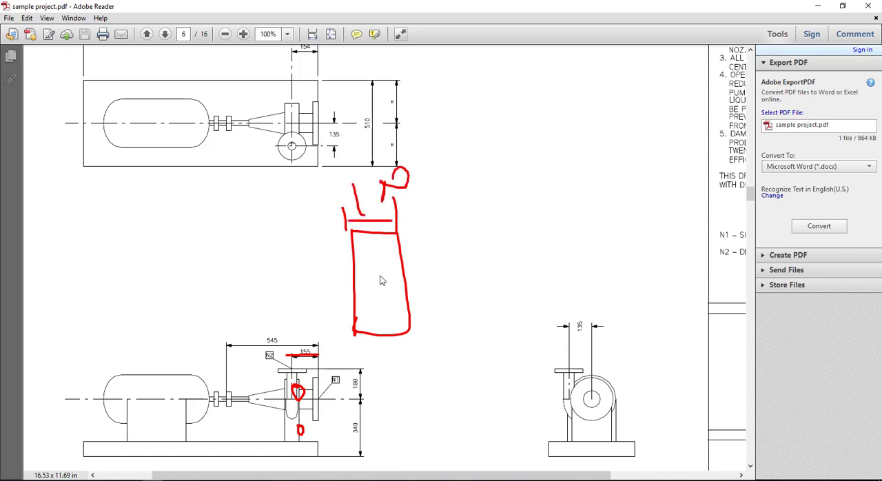
Mark the support sketch's centre and edge reference point, show the offset between them, and clear the marks
{"action": "mouse_move", "coordinate": [373, 275]}
{"action": "left_mouse_down"}
{"action": "mouse_move", "coordinate": [378, 288]}
{"action": "mouse_move", "coordinate": [379, 278]}
{"action": "mouse_move", "coordinate": [445, 274]}
{"action": "mouse_move", "coordinate": [449, 308]}
{"action": "left_mouse_up"}
{"action": "mouse_move", "coordinate": [454, 255]}
{"action": "left_mouse_down"}
{"action": "mouse_move", "coordinate": [475, 279]}
{"action": "mouse_move", "coordinate": [457, 310]}
{"action": "mouse_move", "coordinate": [443, 309]}
{"action": "left_mouse_up"}
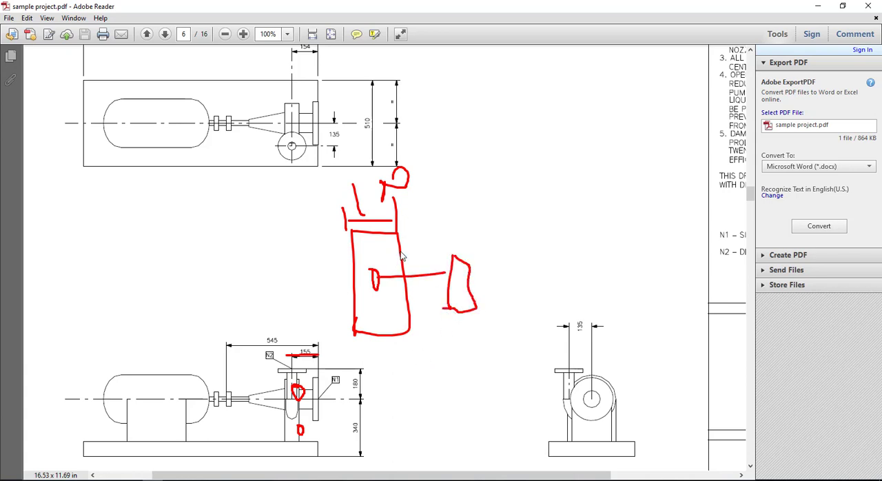
{"action": "left_click_drag", "start_coordinate": [399, 248], "coordinate": [474, 223]}
{"action": "mouse_move", "coordinate": [373, 293]}
{"action": "left_mouse_down"}
{"action": "mouse_move", "coordinate": [372, 314]}
{"action": "mouse_move", "coordinate": [389, 300]}
{"action": "mouse_move", "coordinate": [409, 301]}
{"action": "mouse_move", "coordinate": [389, 306]}
{"action": "left_mouse_up"}
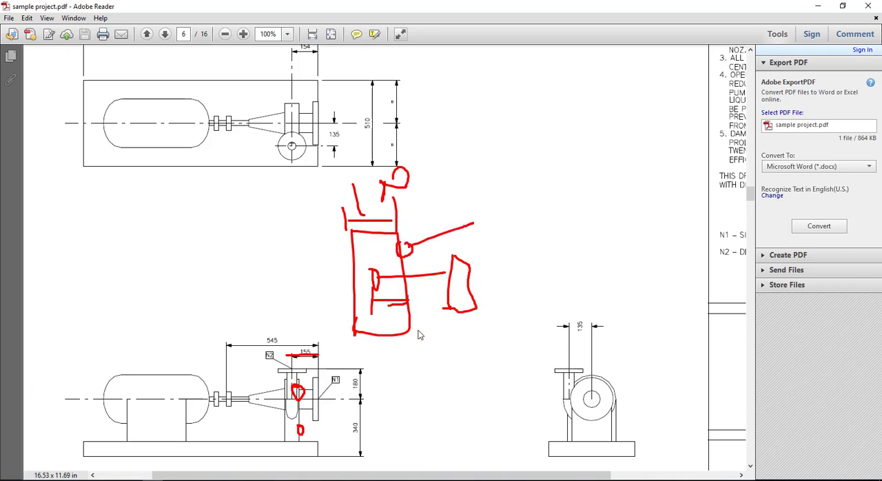
{"action": "key", "text": "Escape"}
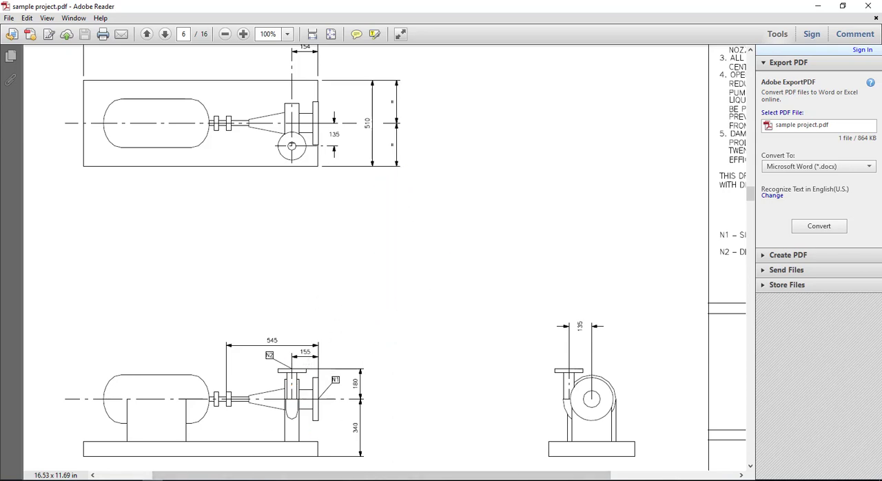
Switch back to the equipment model and fix the support shape's northing offset from the base end at 105 mm
{"action": "left_click", "coordinate": [69, 438]}
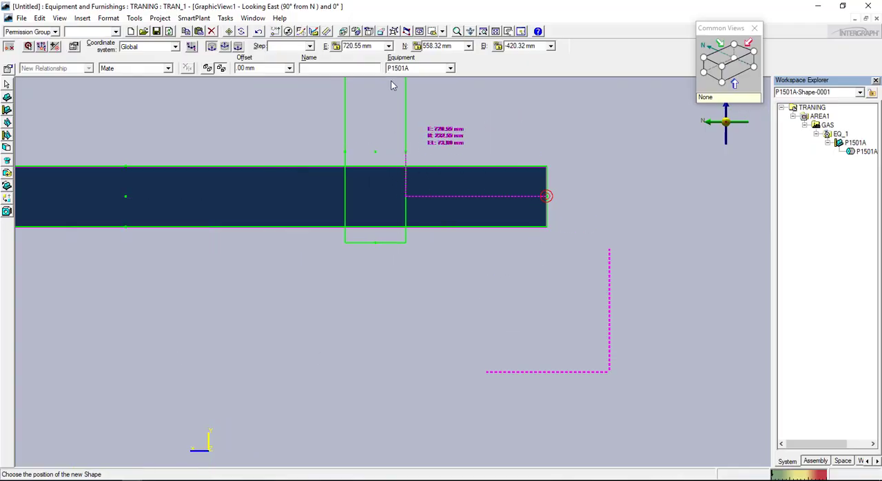
{"action": "left_click", "coordinate": [444, 47]}
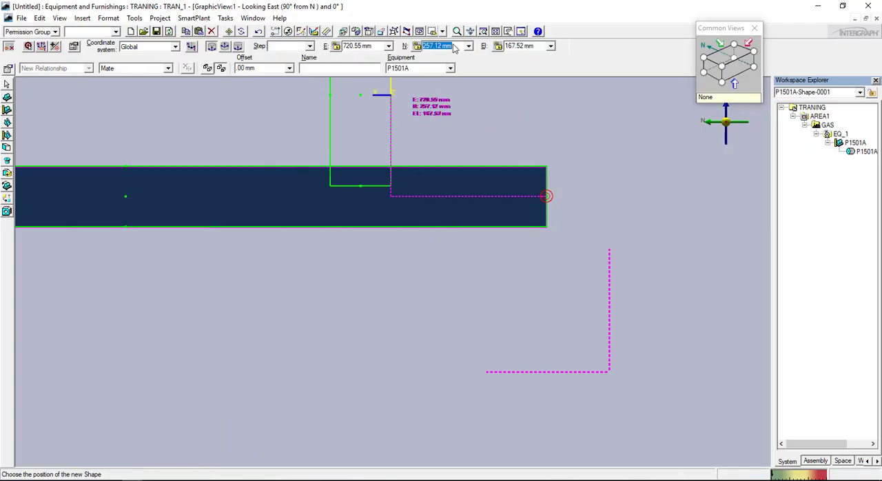
{"action": "type", "text": "105"}
{"action": "key", "text": "Return"}
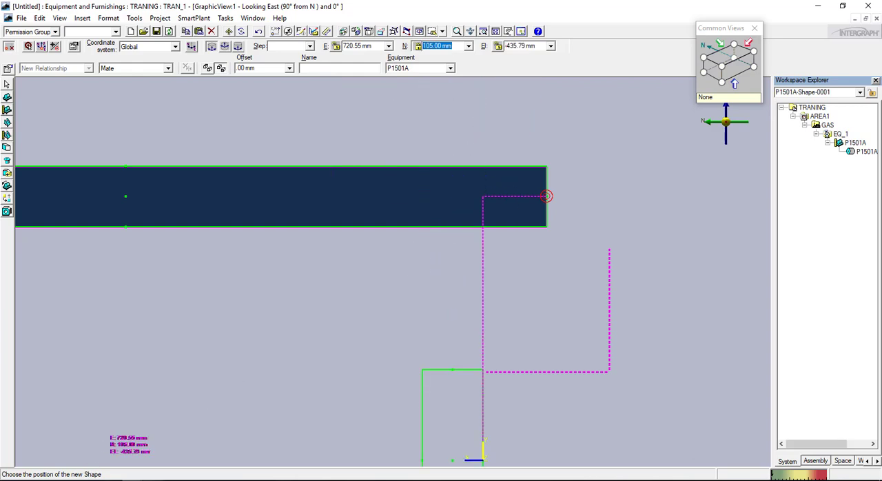
Return to the pump drawing and sketch the support outline with its edge reference point and horizontal centreline
{"action": "left_click", "coordinate": [152, 480]}
{"action": "scroll", "coordinate": [296, 334], "scroll_direction": "down", "scroll_amount": 2}
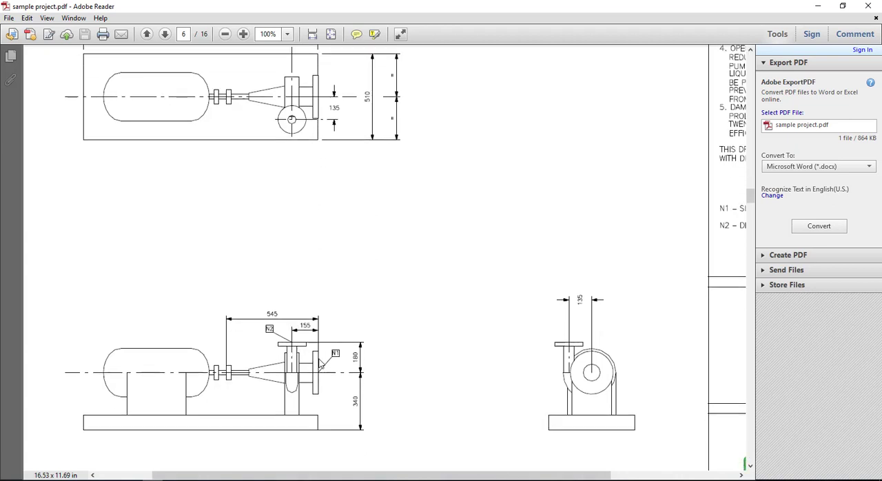
{"action": "left_click_drag", "start_coordinate": [417, 186], "coordinate": [417, 292]}
{"action": "mouse_move", "coordinate": [413, 189]}
{"action": "left_mouse_down"}
{"action": "mouse_move", "coordinate": [478, 187]}
{"action": "mouse_move", "coordinate": [486, 290]}
{"action": "mouse_move", "coordinate": [416, 295]}
{"action": "left_mouse_up"}
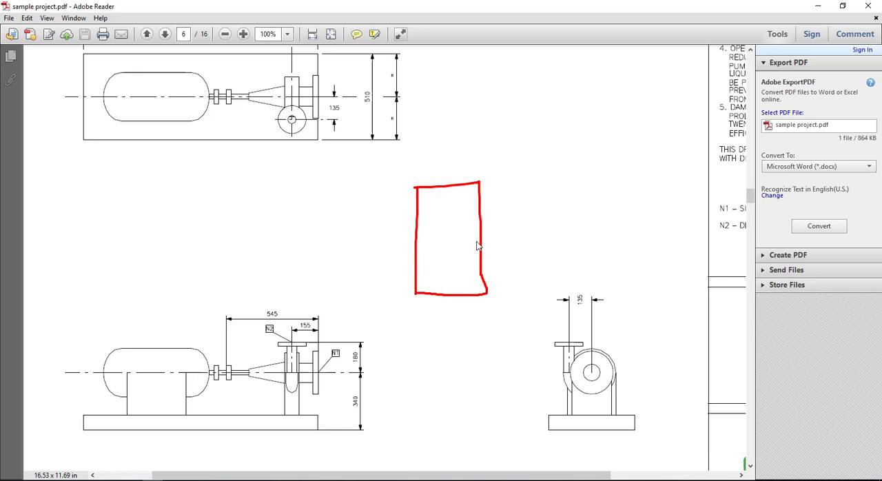
{"action": "mouse_move", "coordinate": [486, 228]}
{"action": "left_mouse_down"}
{"action": "mouse_move", "coordinate": [486, 249]}
{"action": "mouse_move", "coordinate": [472, 222]}
{"action": "left_mouse_up"}
{"action": "left_click_drag", "start_coordinate": [401, 241], "coordinate": [574, 230]}
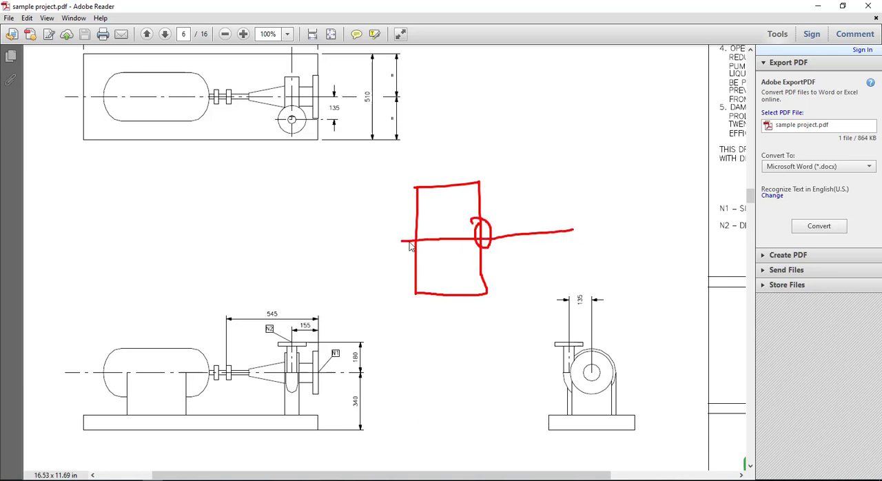
{"action": "left_click_drag", "start_coordinate": [408, 243], "coordinate": [383, 242]}
Mark the base end's reference point in the elevation view and sketch the base under the support with the vertical offset between their reference points
{"action": "mouse_move", "coordinate": [315, 416]}
{"action": "left_mouse_down"}
{"action": "mouse_move", "coordinate": [339, 428]}
{"action": "mouse_move", "coordinate": [311, 430]}
{"action": "left_mouse_up"}
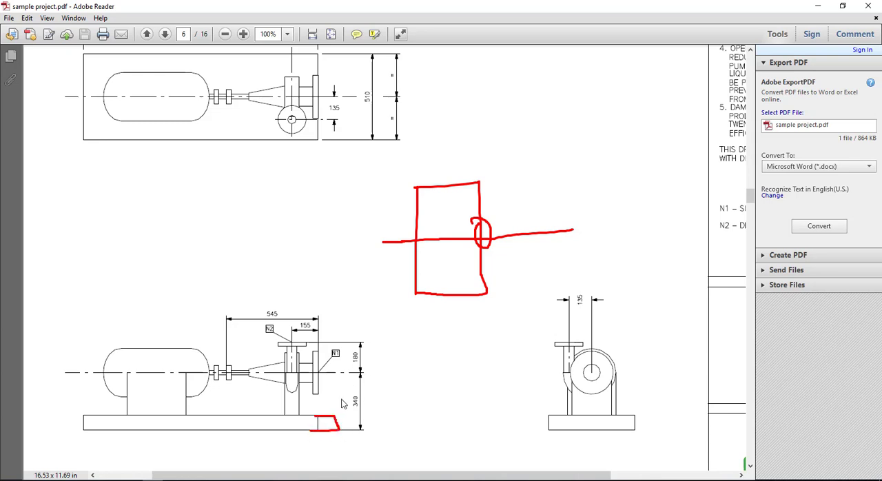
{"action": "mouse_move", "coordinate": [406, 245]}
{"action": "left_mouse_down"}
{"action": "mouse_move", "coordinate": [410, 308]}
{"action": "mouse_move", "coordinate": [425, 301]}
{"action": "left_mouse_up"}
{"action": "mouse_move", "coordinate": [317, 427]}
{"action": "left_mouse_down"}
{"action": "mouse_move", "coordinate": [323, 429]}
{"action": "mouse_move", "coordinate": [321, 378]}
{"action": "left_mouse_up"}
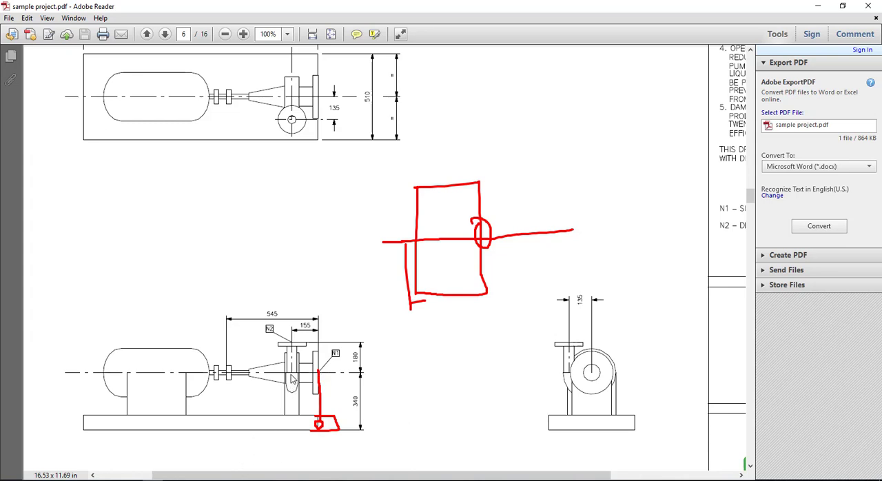
{"action": "left_click_drag", "start_coordinate": [298, 388], "coordinate": [262, 388]}
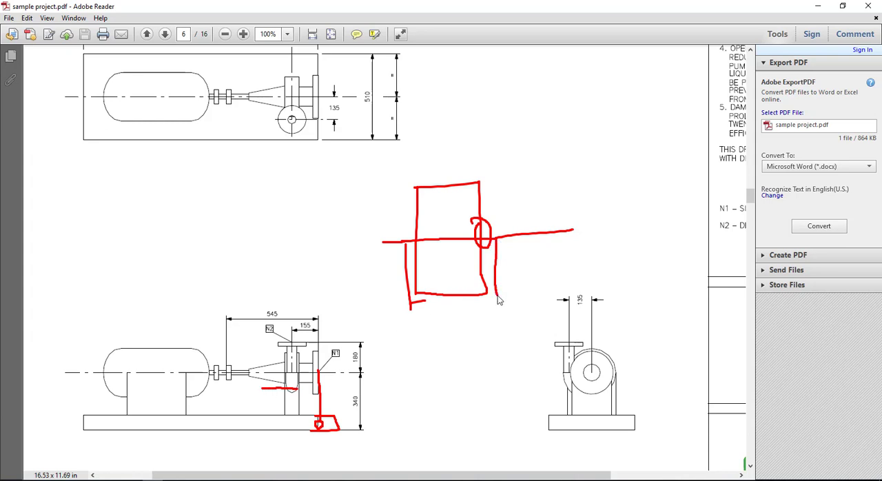
{"action": "left_click_drag", "start_coordinate": [499, 300], "coordinate": [503, 298]}
{"action": "mouse_move", "coordinate": [417, 301]}
{"action": "left_mouse_down"}
{"action": "mouse_move", "coordinate": [504, 297]}
{"action": "mouse_move", "coordinate": [512, 356]}
{"action": "mouse_move", "coordinate": [401, 329]}
{"action": "left_mouse_up"}
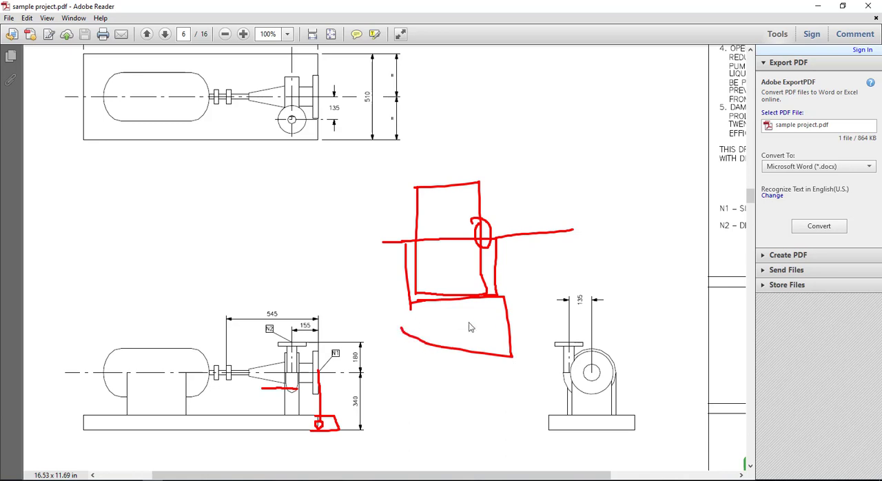
{"action": "mouse_move", "coordinate": [488, 322]}
{"action": "left_mouse_down"}
{"action": "mouse_move", "coordinate": [541, 323]}
{"action": "mouse_move", "coordinate": [505, 335]}
{"action": "left_mouse_up"}
{"action": "left_click_drag", "start_coordinate": [512, 237], "coordinate": [529, 330]}
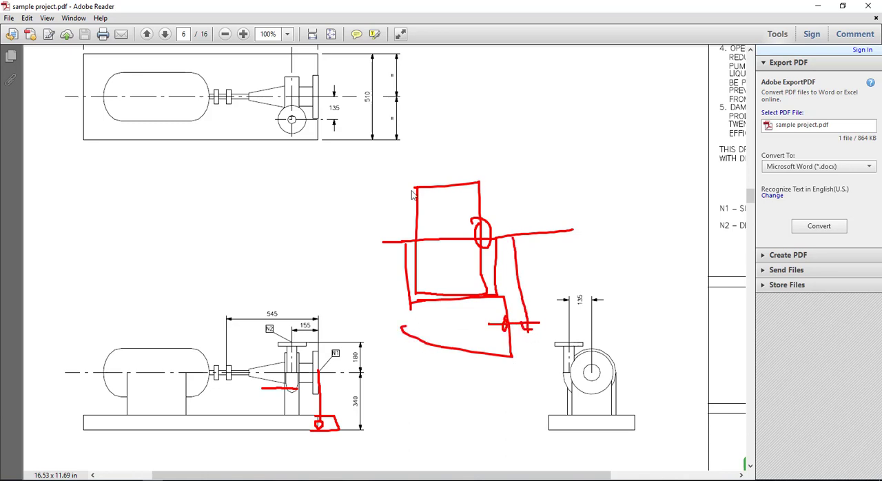
Note the support height of 240 mm on the sketch and work out the vertical offset as 120 + 50
{"action": "left_click_drag", "start_coordinate": [388, 204], "coordinate": [395, 303]}
{"action": "left_click_drag", "start_coordinate": [386, 221], "coordinate": [387, 177]}
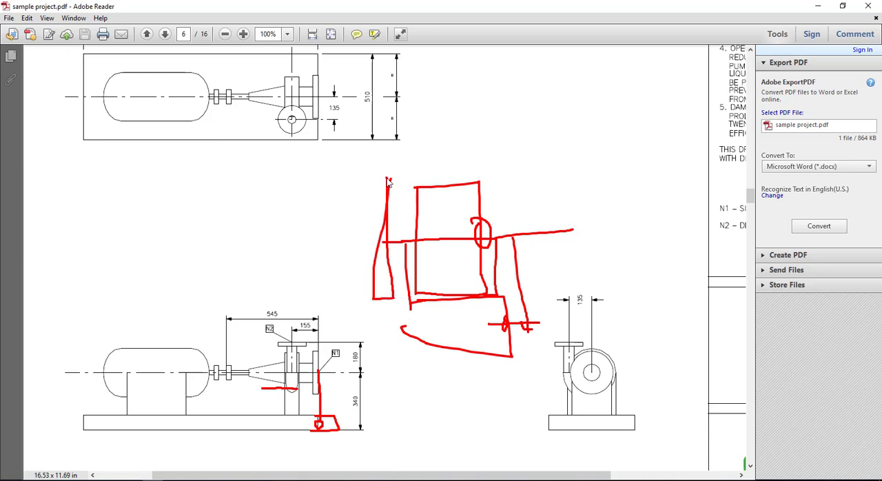
{"action": "left_click_drag", "start_coordinate": [288, 207], "coordinate": [372, 221]}
{"action": "mouse_move", "coordinate": [346, 185]}
{"action": "left_mouse_down"}
{"action": "mouse_move", "coordinate": [367, 222]}
{"action": "mouse_move", "coordinate": [384, 171]}
{"action": "left_mouse_up"}
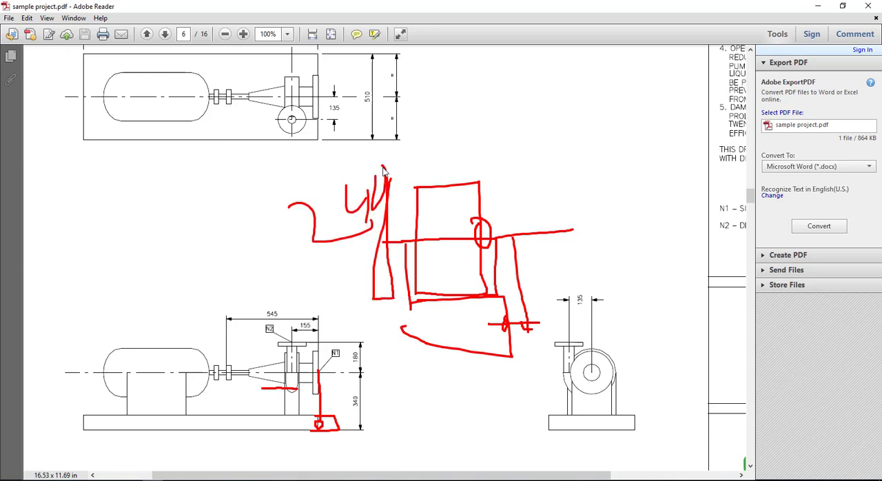
{"action": "left_click_drag", "start_coordinate": [546, 113], "coordinate": [573, 167]}
{"action": "mouse_move", "coordinate": [583, 114]}
{"action": "left_mouse_down"}
{"action": "mouse_move", "coordinate": [594, 153]}
{"action": "mouse_move", "coordinate": [658, 131]}
{"action": "mouse_move", "coordinate": [668, 86]}
{"action": "left_mouse_up"}
{"action": "left_click_drag", "start_coordinate": [593, 188], "coordinate": [601, 222]}
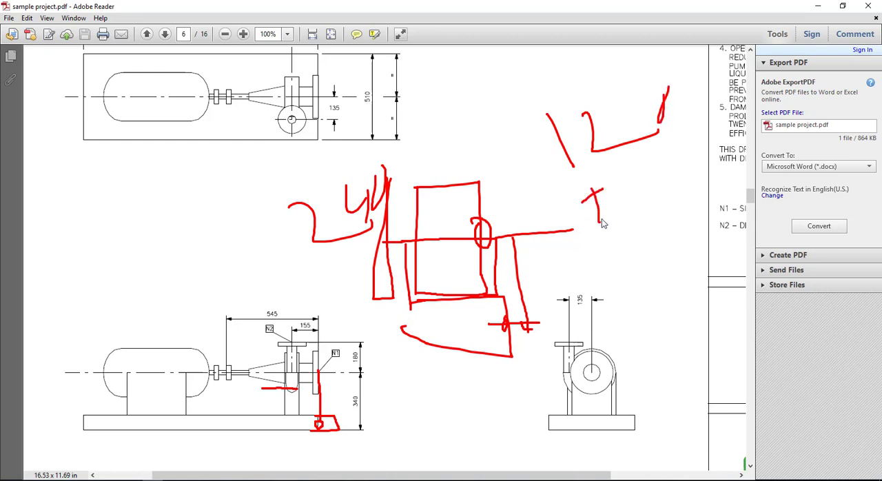
{"action": "mouse_move", "coordinate": [652, 167]}
{"action": "left_mouse_down"}
{"action": "mouse_move", "coordinate": [648, 205]}
{"action": "mouse_move", "coordinate": [636, 222]}
{"action": "left_mouse_up"}
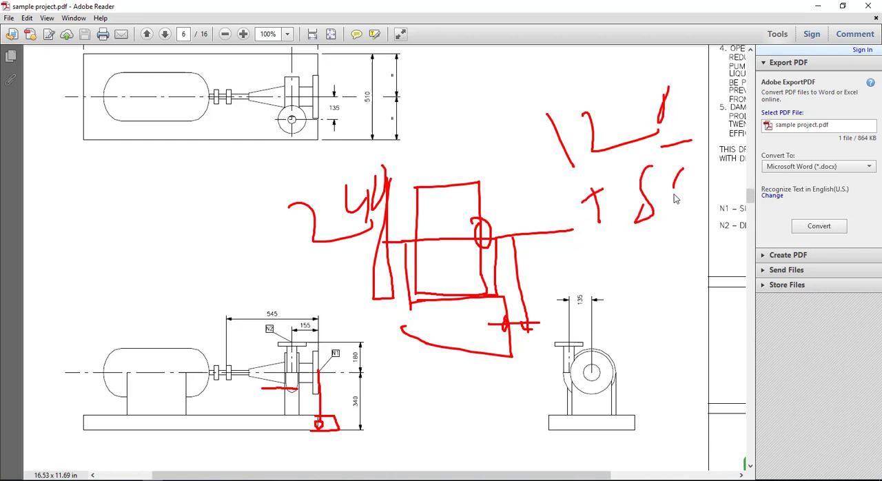
{"action": "left_click_drag", "start_coordinate": [675, 196], "coordinate": [666, 182]}
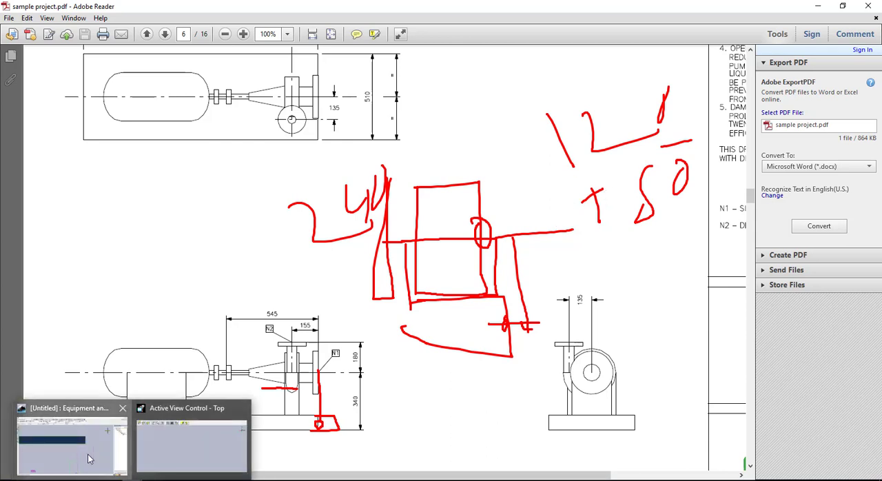
Switch back to the equipment model and fix the support shape's elevation offset from the base reference point at 170 mm
{"action": "left_click", "coordinate": [130, 480]}
{"action": "left_click", "coordinate": [124, 480]}
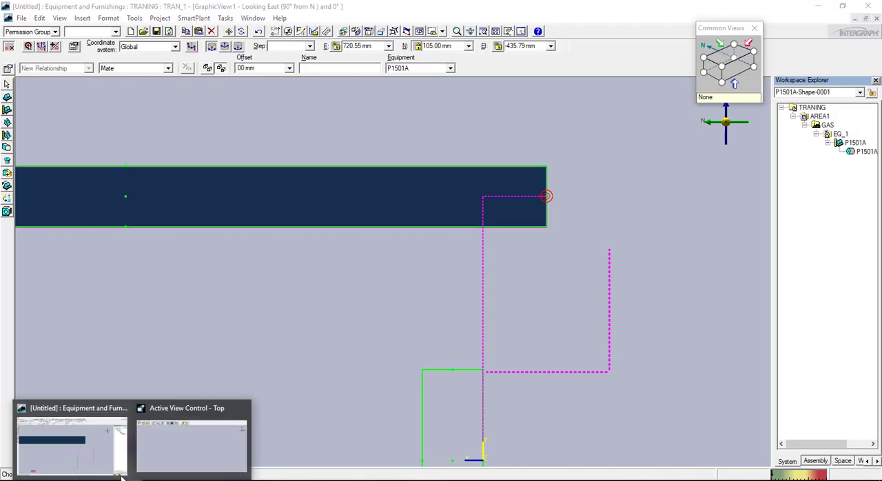
{"action": "left_click", "coordinate": [98, 451]}
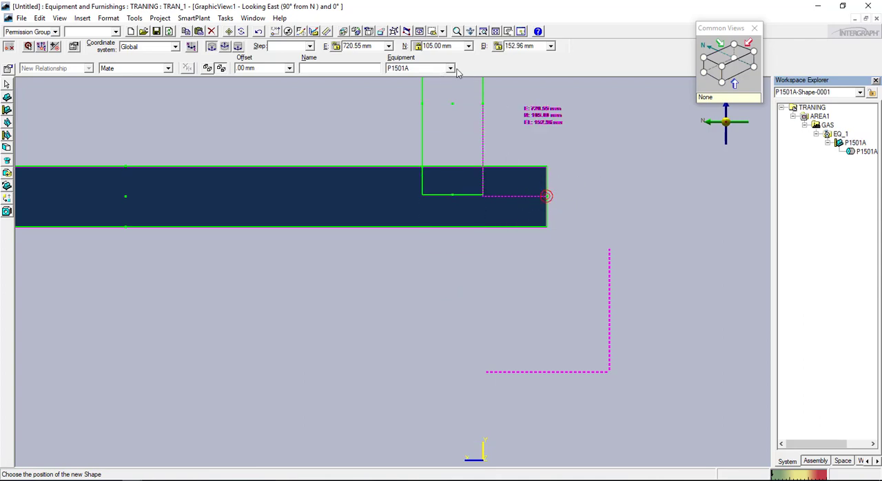
{"action": "left_click", "coordinate": [535, 47]}
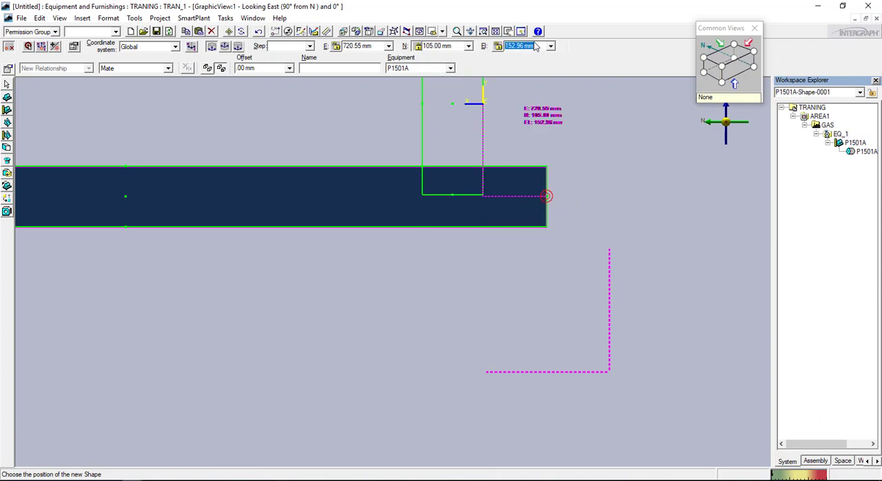
{"action": "type", "text": "170"}
{"action": "key", "text": "Return"}
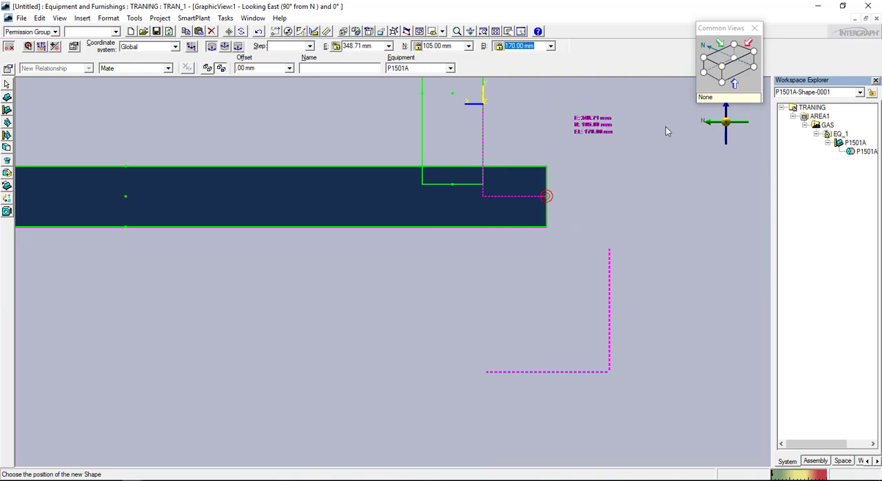
Fix the support shape's easting offset at 0 mm in the isometric view and place it on the base
{"action": "left_click", "coordinate": [721, 68]}
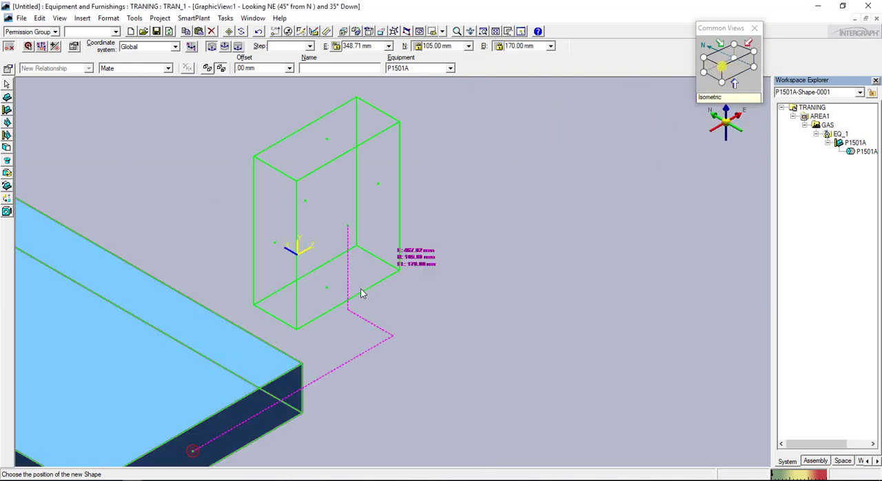
{"action": "scroll", "coordinate": [229, 365], "scroll_direction": "down", "scroll_amount": 2}
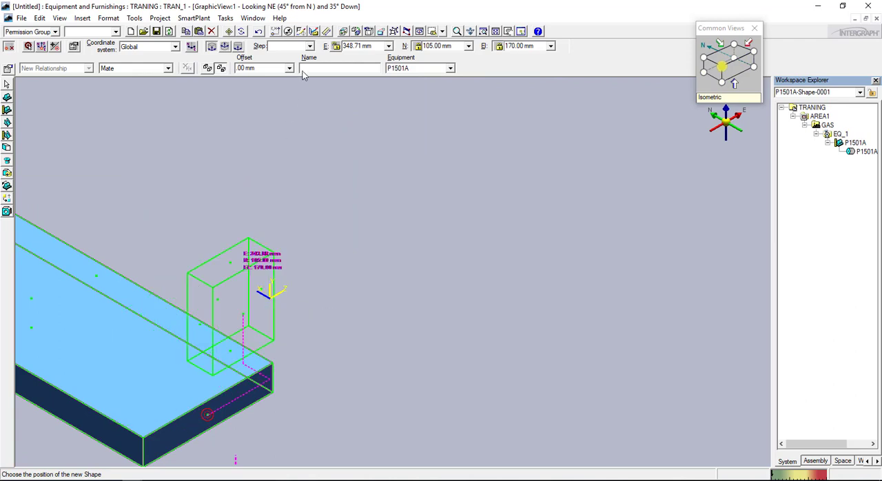
{"action": "left_click", "coordinate": [380, 48]}
{"action": "type", "text": "0"}
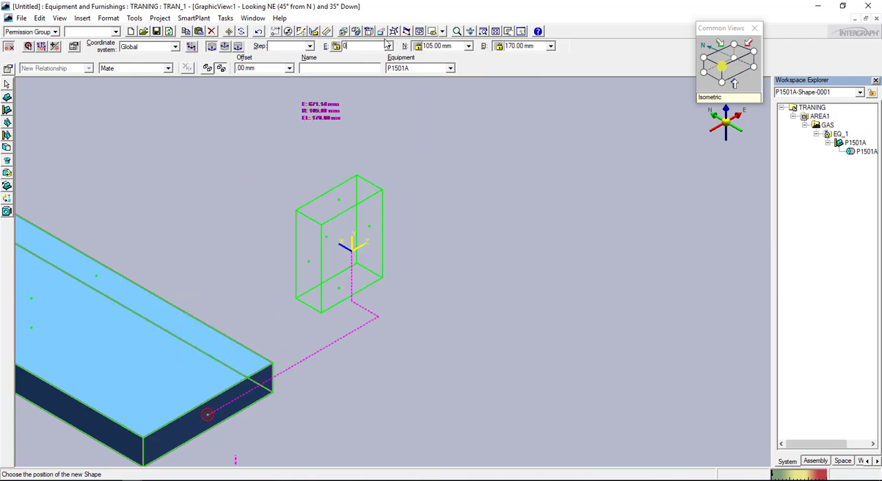
{"action": "key", "text": "Return"}
{"action": "left_click", "coordinate": [239, 239]}
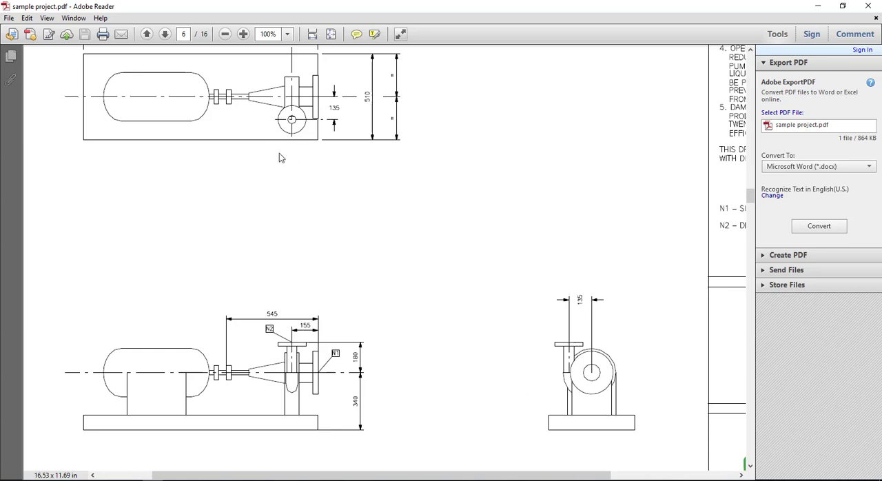
Circle the pump casing above the support in the drawing's elevation view, clear the mark, and return to the equipment model
{"action": "mouse_move", "coordinate": [297, 353]}
{"action": "left_mouse_down"}
{"action": "mouse_move", "coordinate": [276, 362]}
{"action": "mouse_move", "coordinate": [289, 380]}
{"action": "mouse_move", "coordinate": [308, 357]}
{"action": "mouse_move", "coordinate": [296, 358]}
{"action": "left_mouse_up"}
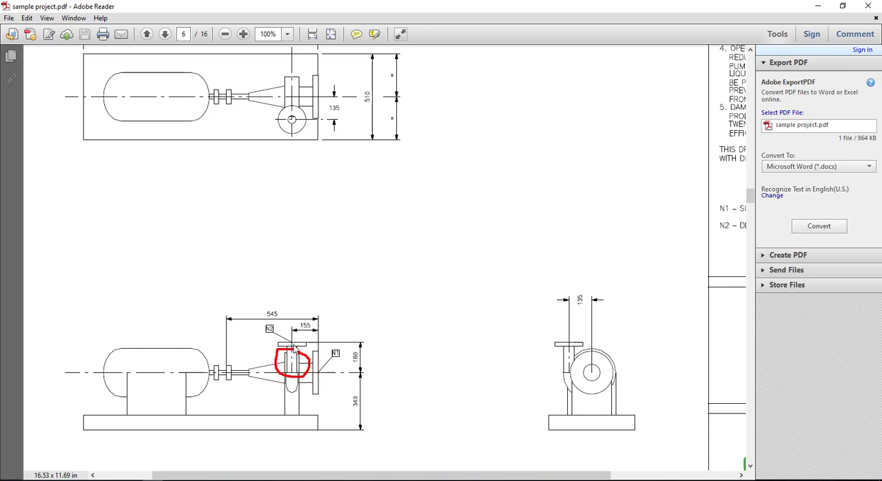
{"action": "key", "text": "Escape"}
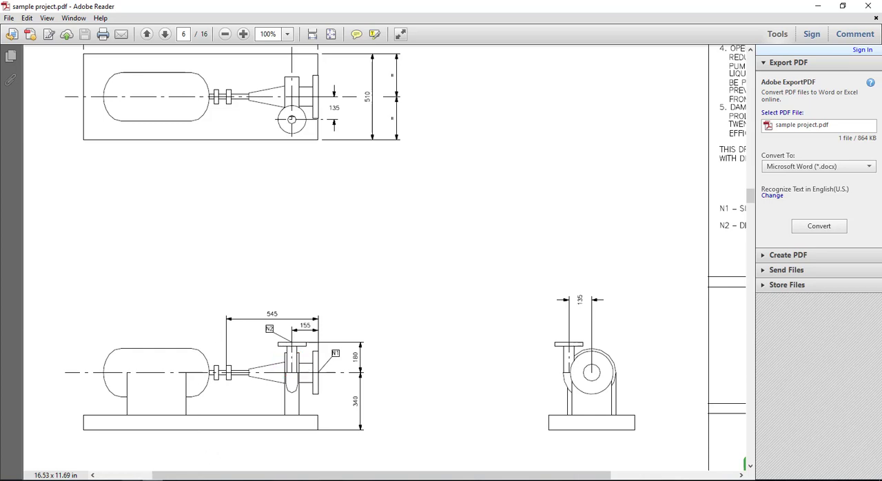
{"action": "left_click", "coordinate": [134, 480]}
{"action": "left_click", "coordinate": [75, 459]}
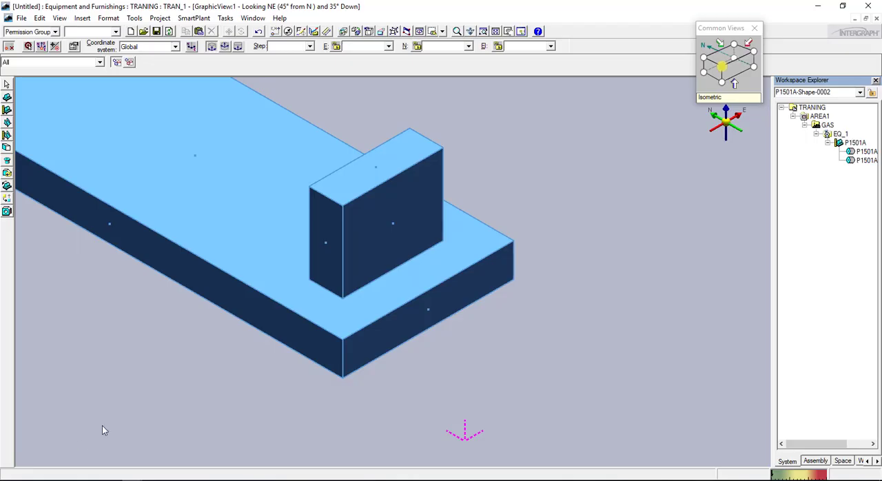
{"action": "middle_click_drag", "start_coordinate": [346, 243], "coordinate": [402, 299]}
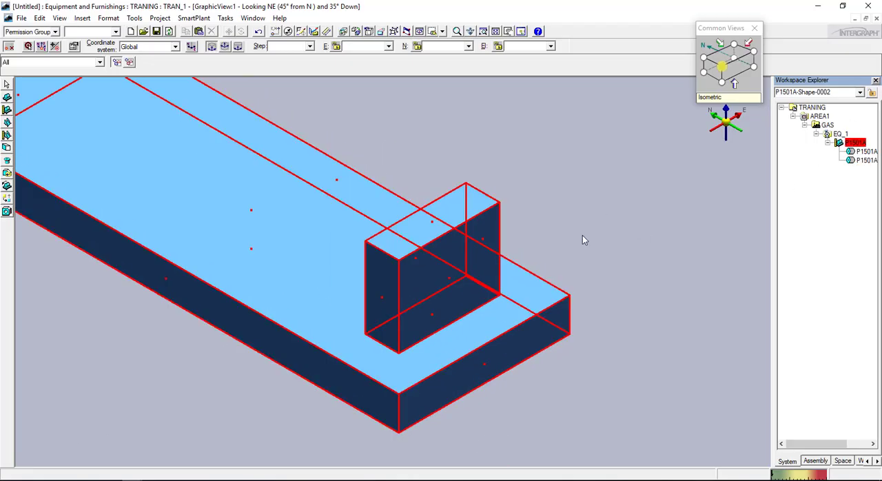
{"action": "left_click", "coordinate": [441, 313]}
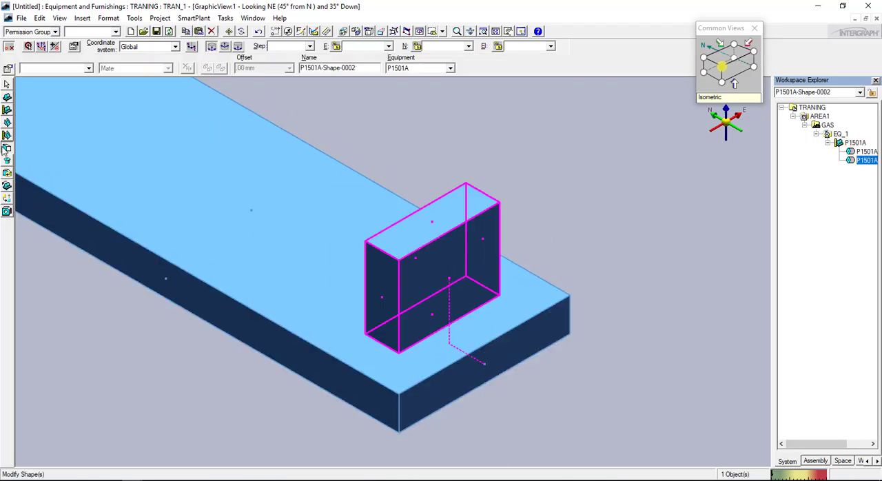
{"action": "key", "text": "ctrl+c"}
{"action": "key", "text": "ctrl+v"}
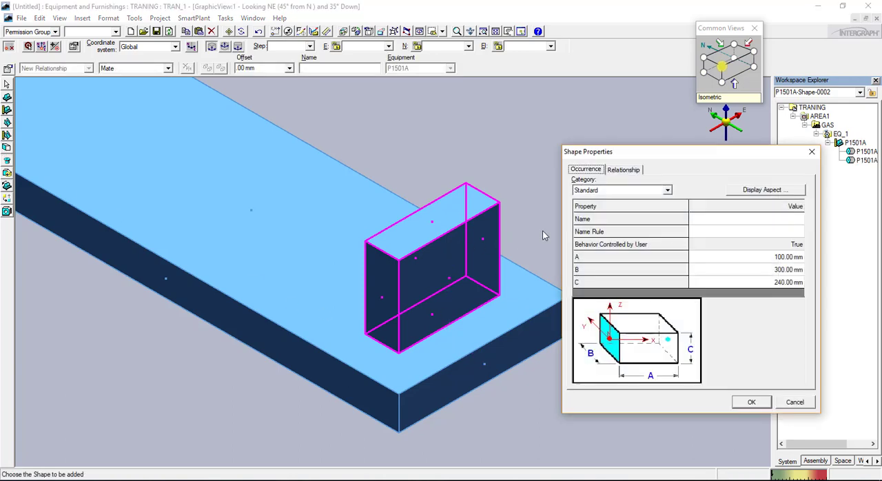
{"action": "left_click", "coordinate": [798, 403]}
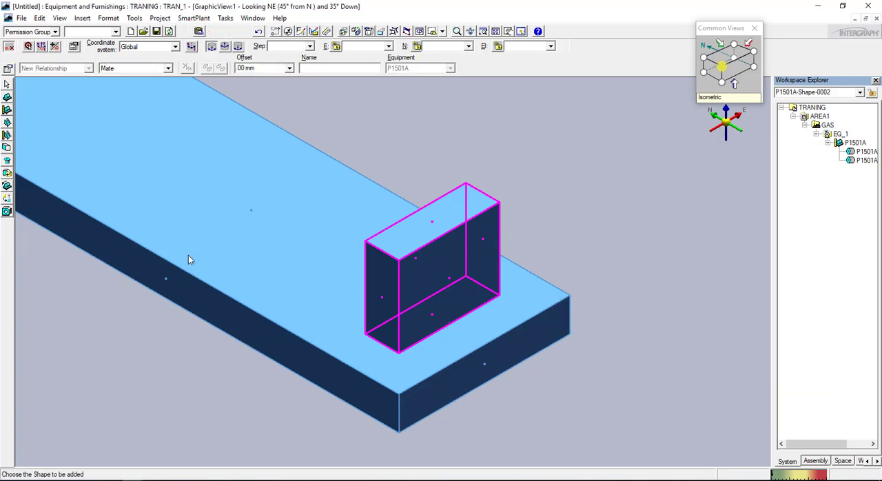
Start a cylinder shape, mark the casing in the pump drawing for reference, and assign the new shape to pump P1501A in the model
{"action": "left_click", "coordinate": [7, 147]}
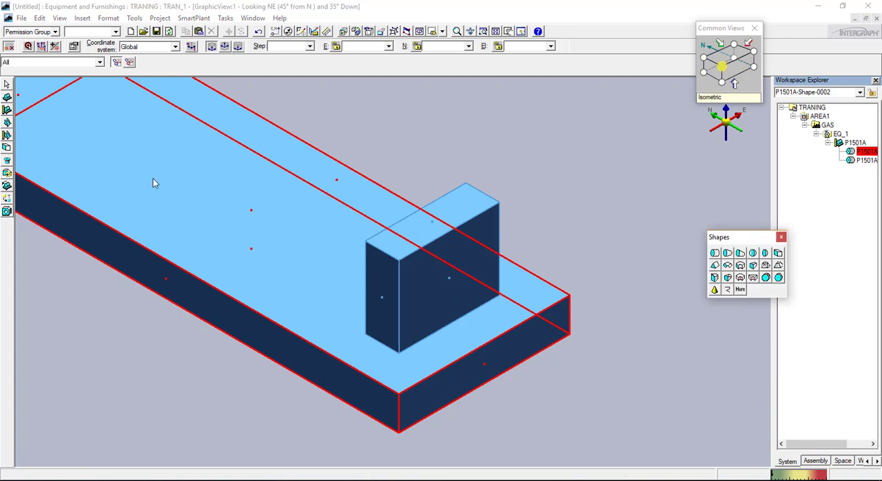
{"action": "left_click", "coordinate": [717, 253]}
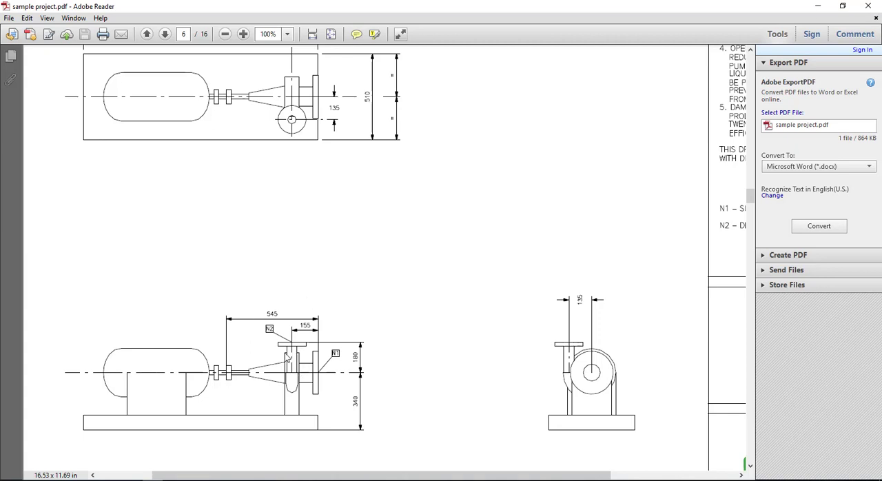
{"action": "mouse_move", "coordinate": [301, 349]}
{"action": "left_mouse_down"}
{"action": "mouse_move", "coordinate": [291, 370]}
{"action": "mouse_move", "coordinate": [295, 353]}
{"action": "left_mouse_up"}
{"action": "key", "text": "Escape"}
{"action": "left_click", "coordinate": [132, 480]}
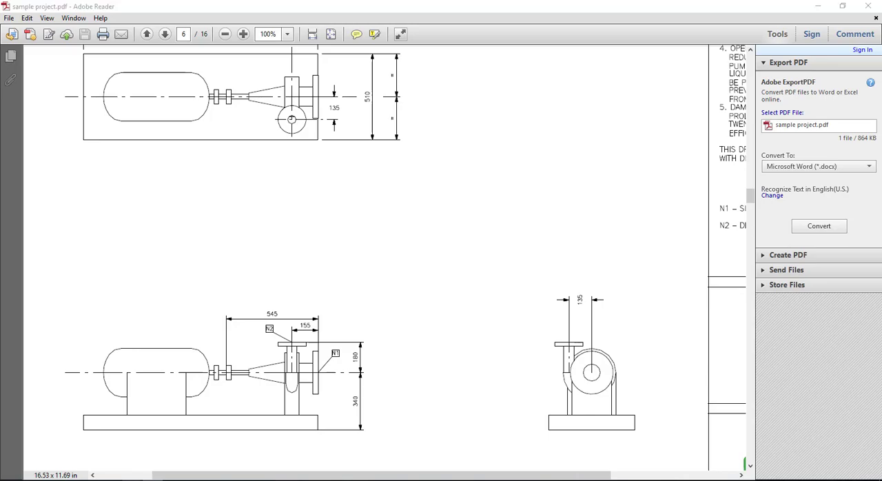
{"action": "left_click", "coordinate": [87, 444]}
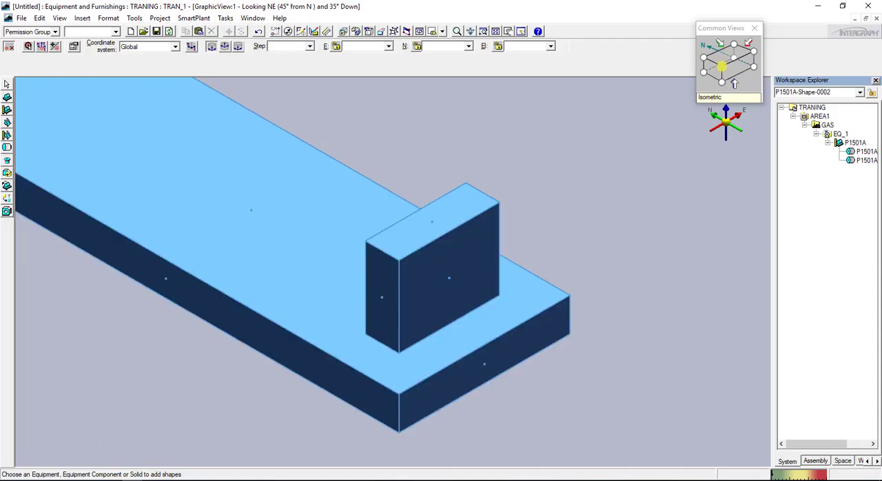
{"action": "left_click", "coordinate": [365, 257]}
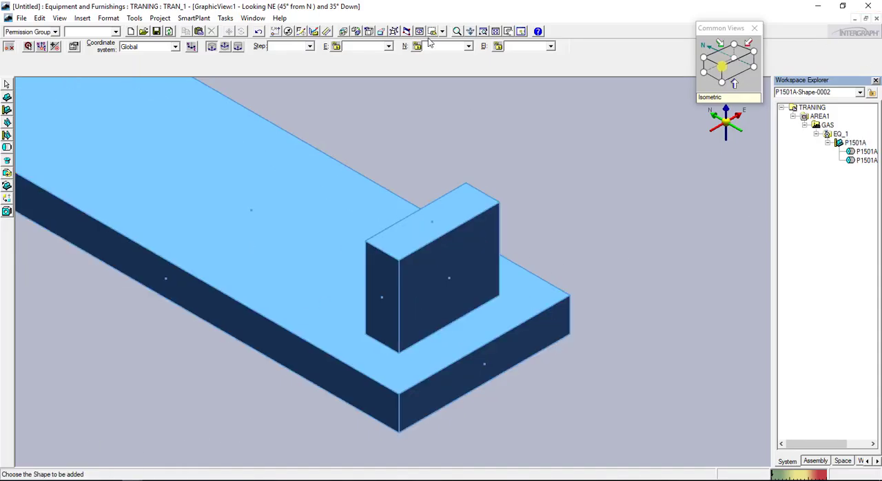
Set the cylinder's length A to 100 mm and its diameter B to 300 mm
{"action": "left_click", "coordinate": [783, 260]}
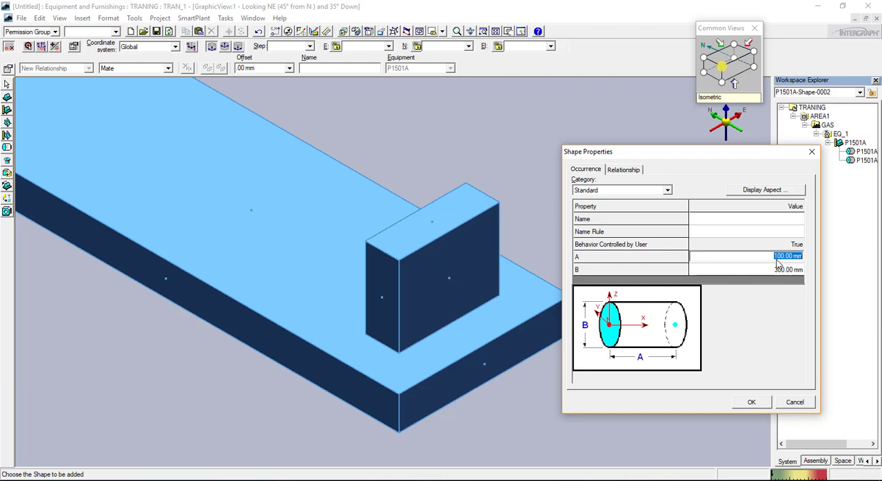
{"action": "type", "text": "100"}
{"action": "key", "text": "Tab"}
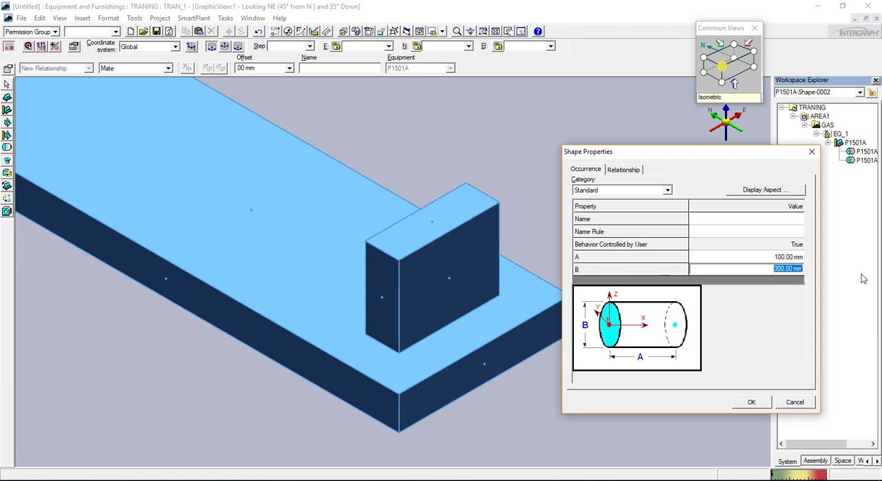
{"action": "type", "text": "300"}
{"action": "key", "text": "Tab"}
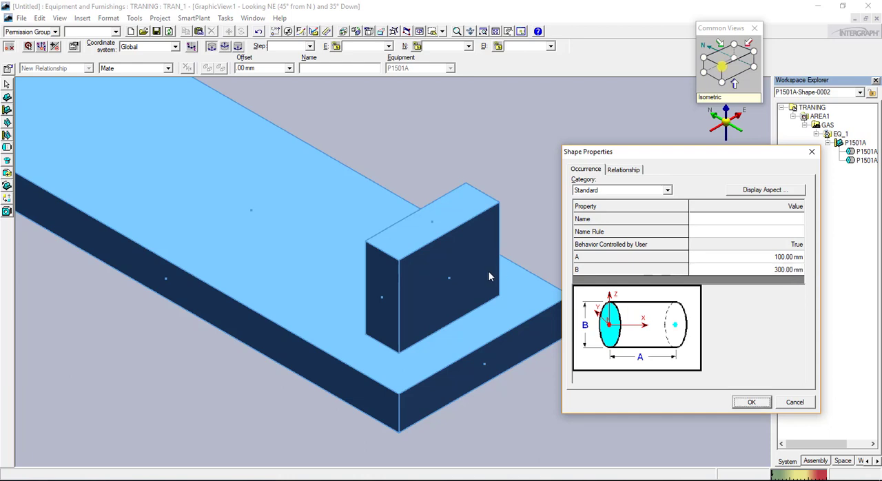
{"action": "left_click", "coordinate": [749, 402]}
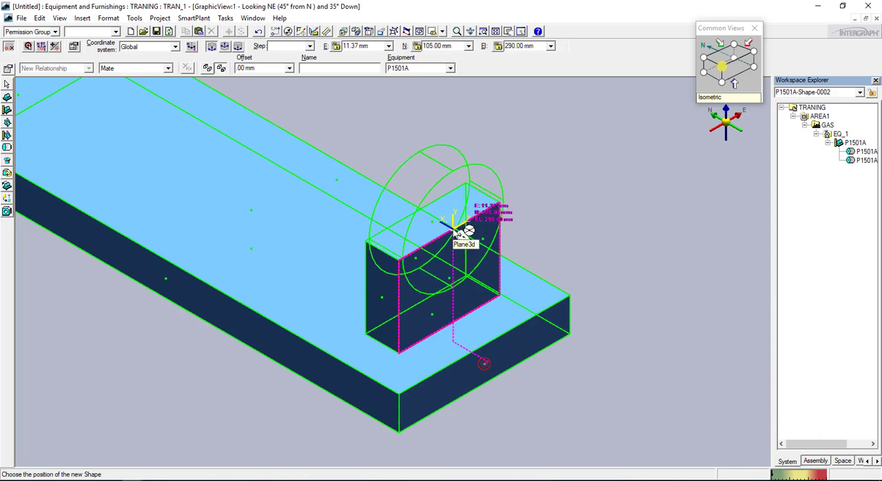
Place the cylinder midway along the support's top outer edge, at about E -0.65 mm, N 105 mm and EL 290 mm
{"action": "left_click", "coordinate": [713, 70]}
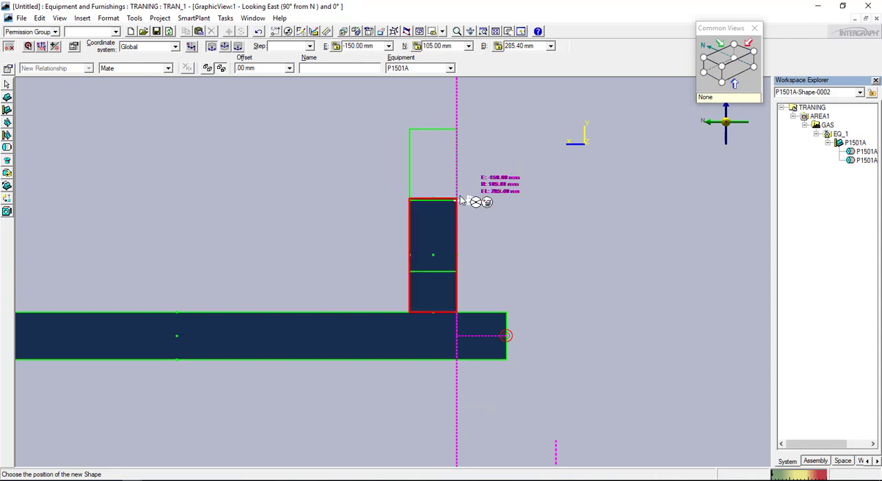
{"action": "left_click", "coordinate": [734, 60]}
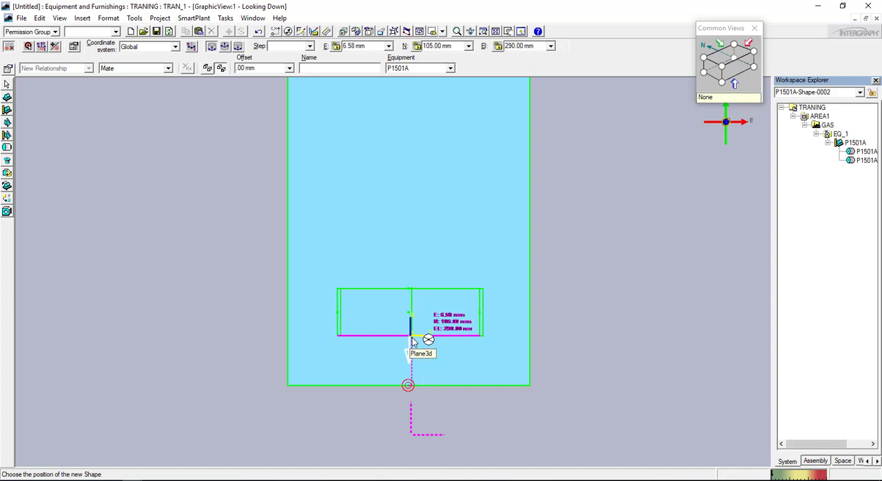
{"action": "scroll", "coordinate": [412, 339], "scroll_direction": "up", "scroll_amount": 5}
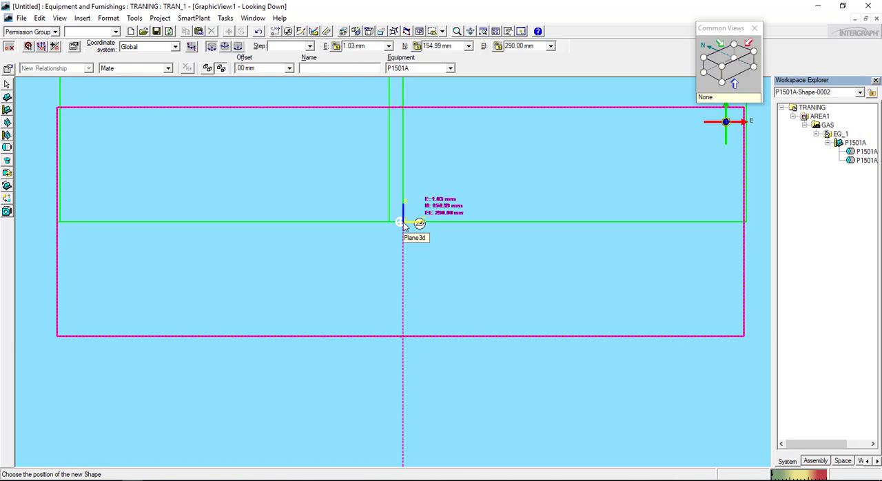
{"action": "left_click", "coordinate": [400, 337]}
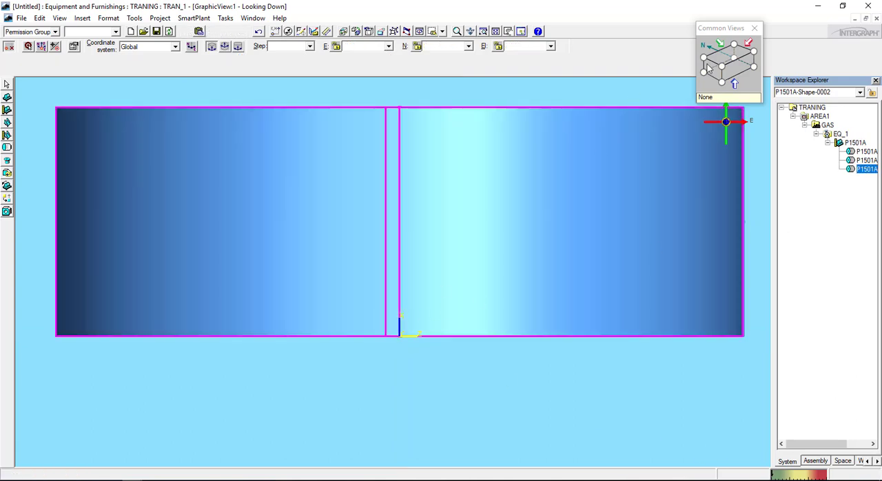
Add a datum shape to pump P1501A with its cone height A set to 100 mm
{"action": "left_click", "coordinate": [714, 72]}
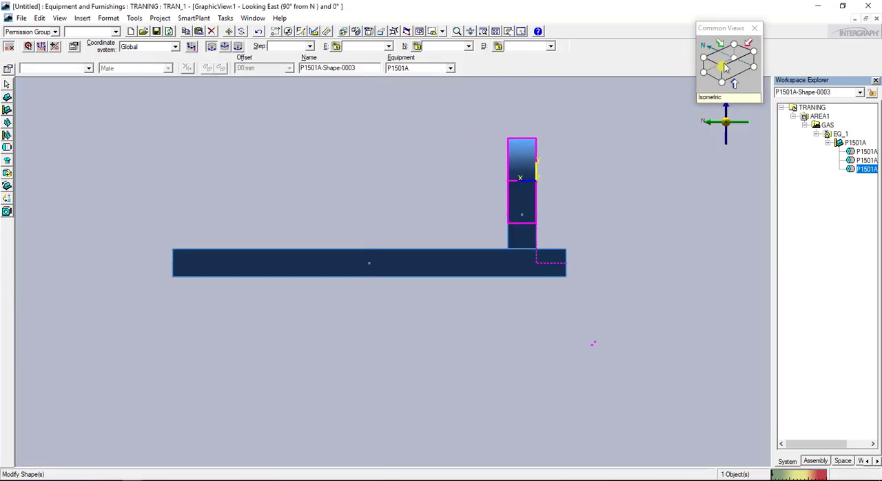
{"action": "left_click", "coordinate": [721, 66]}
{"action": "scroll", "coordinate": [407, 301], "scroll_direction": "up", "scroll_amount": 2}
{"action": "middle_click_drag", "start_coordinate": [518, 289], "coordinate": [453, 280]}
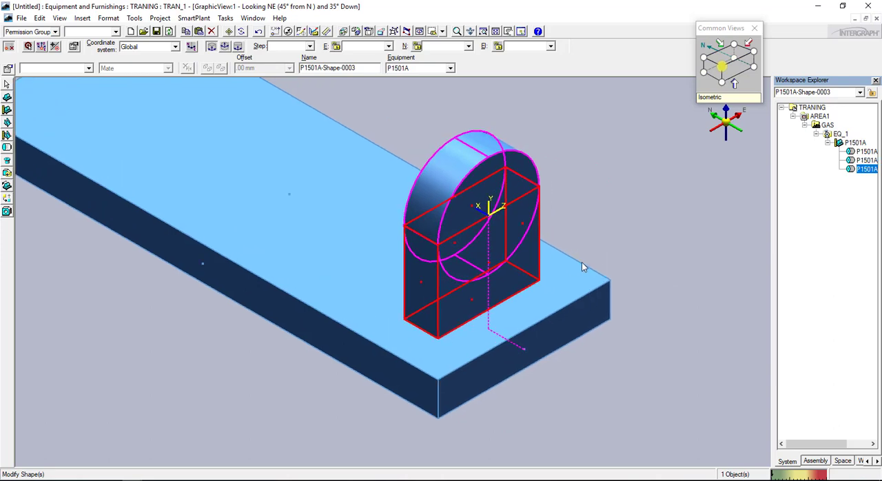
{"action": "scroll", "coordinate": [582, 262], "scroll_direction": "up", "scroll_amount": 1}
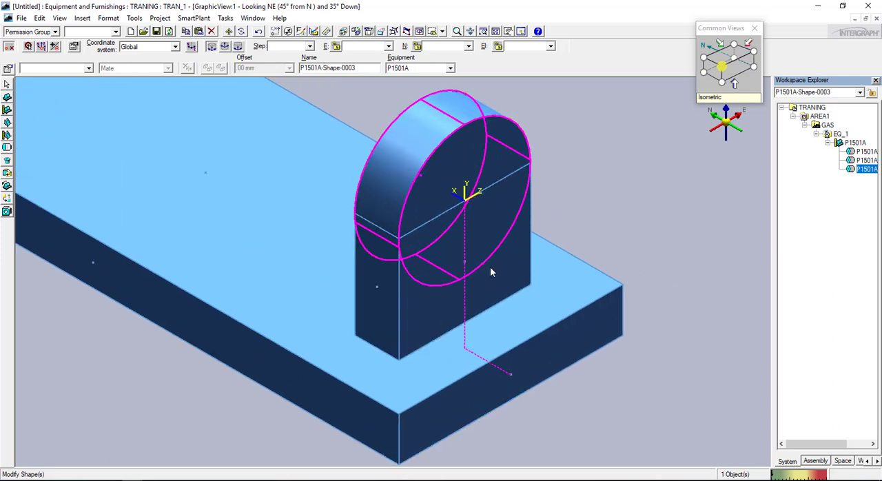
{"action": "scroll", "coordinate": [632, 296], "scroll_direction": "down", "scroll_amount": 1}
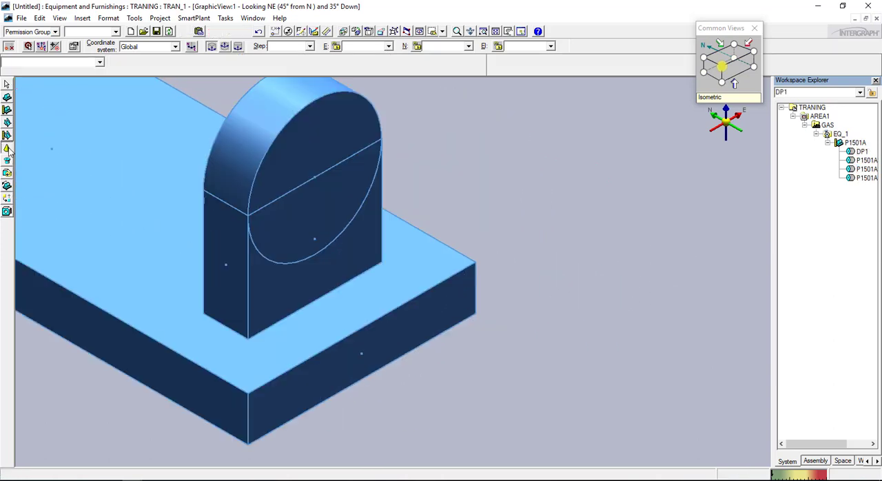
{"action": "left_click", "coordinate": [11, 149]}
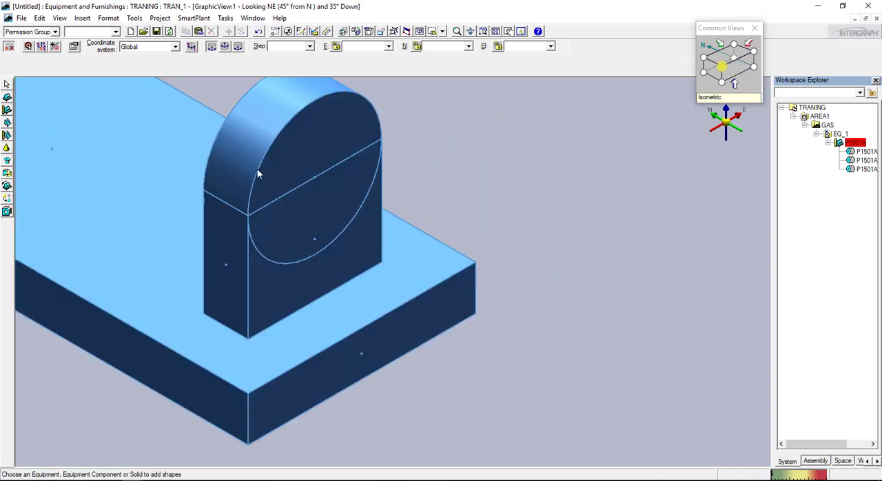
{"action": "left_click", "coordinate": [274, 154]}
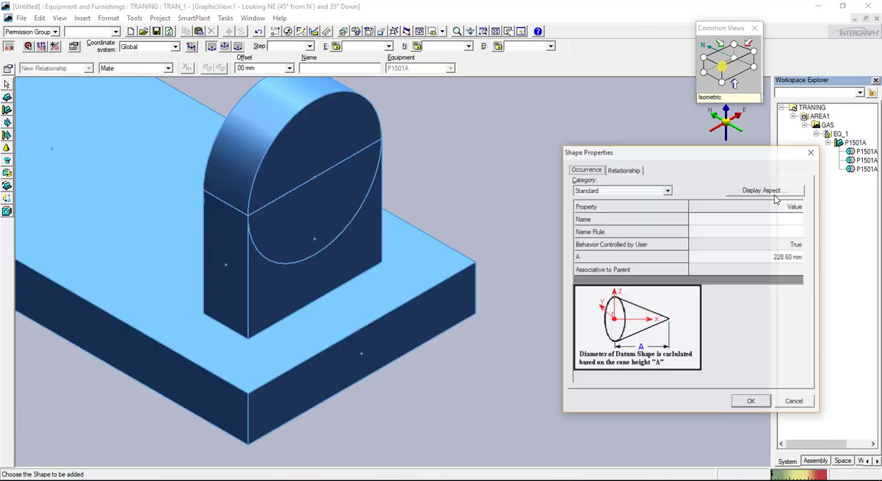
{"action": "left_click", "coordinate": [767, 256]}
{"action": "type", "text": "100"}
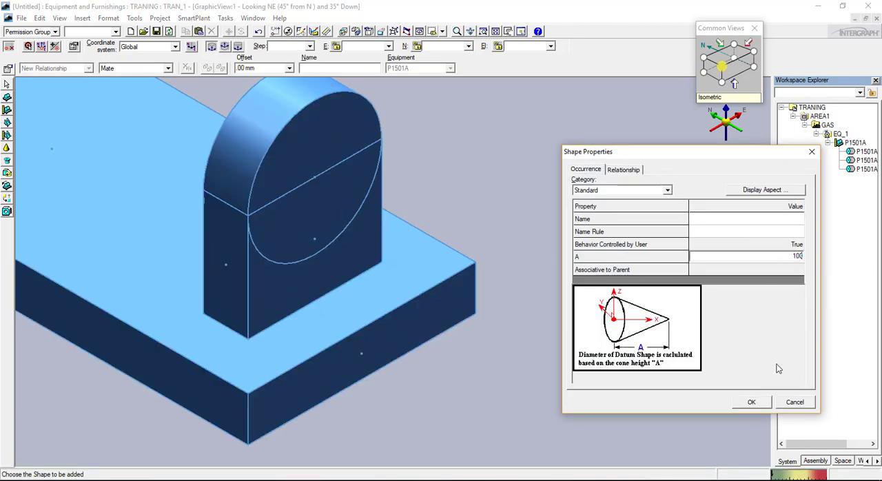
{"action": "left_click", "coordinate": [751, 402]}
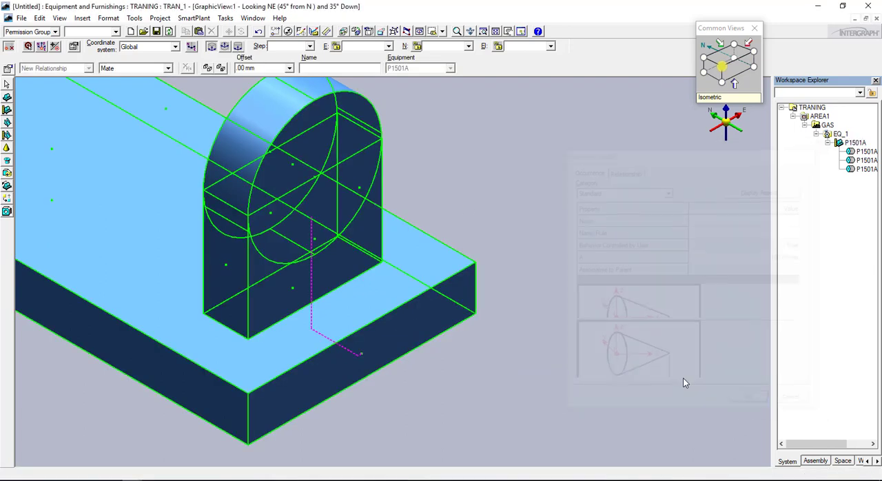
Place the datum shape near the centre of the casing at E 1.01 mm, N 152.18 mm, EL 290 mm, and check it looking north and east
{"action": "scroll", "coordinate": [293, 166], "scroll_direction": "up", "scroll_amount": 3}
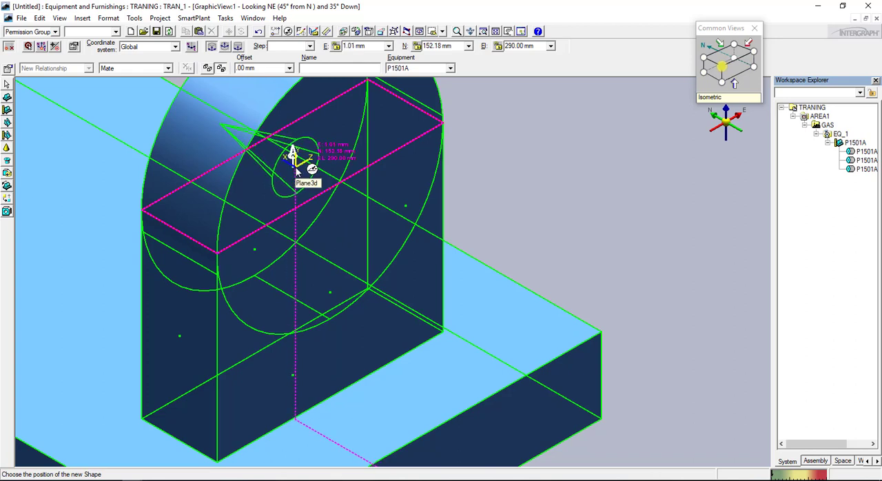
{"action": "left_click", "coordinate": [296, 168]}
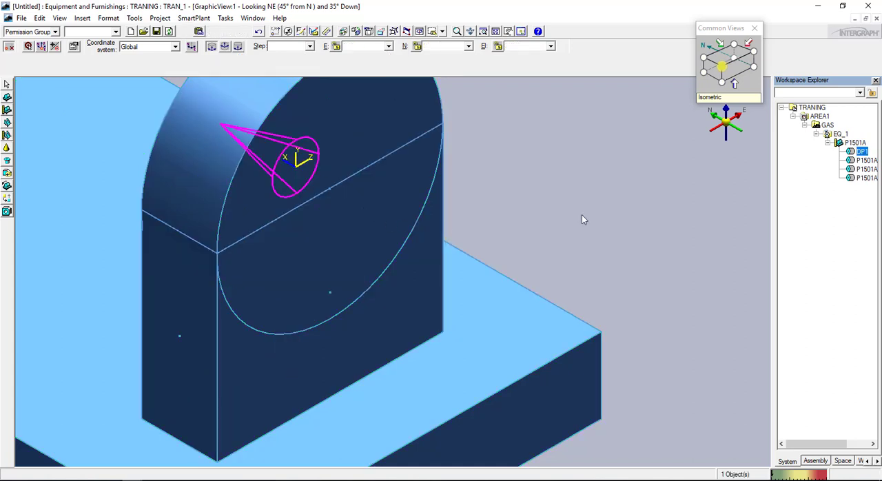
{"action": "left_click", "coordinate": [759, 63]}
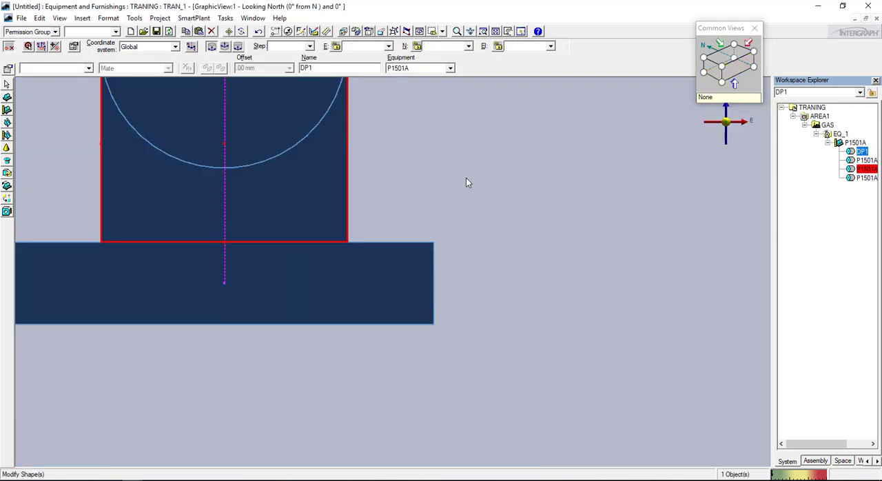
{"action": "scroll", "coordinate": [466, 178], "scroll_direction": "down", "scroll_amount": 2}
{"action": "scroll", "coordinate": [381, 176], "scroll_direction": "up", "scroll_amount": 3}
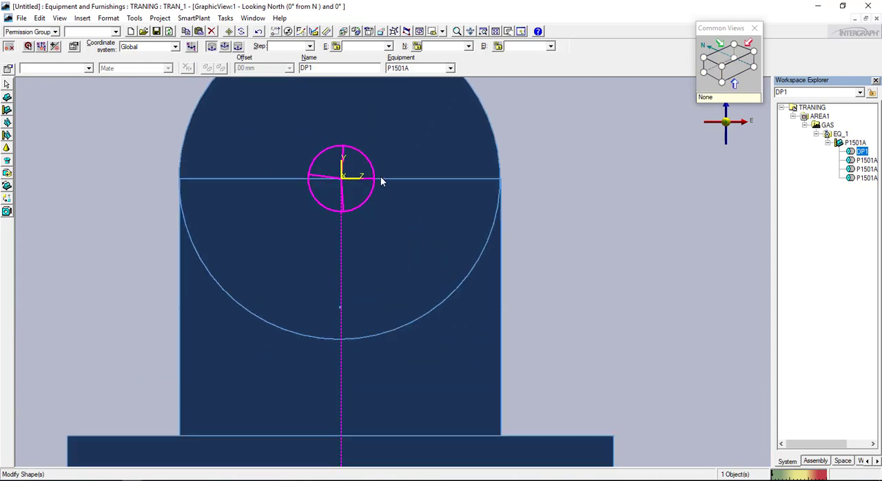
{"action": "scroll", "coordinate": [421, 170], "scroll_direction": "up", "scroll_amount": 2}
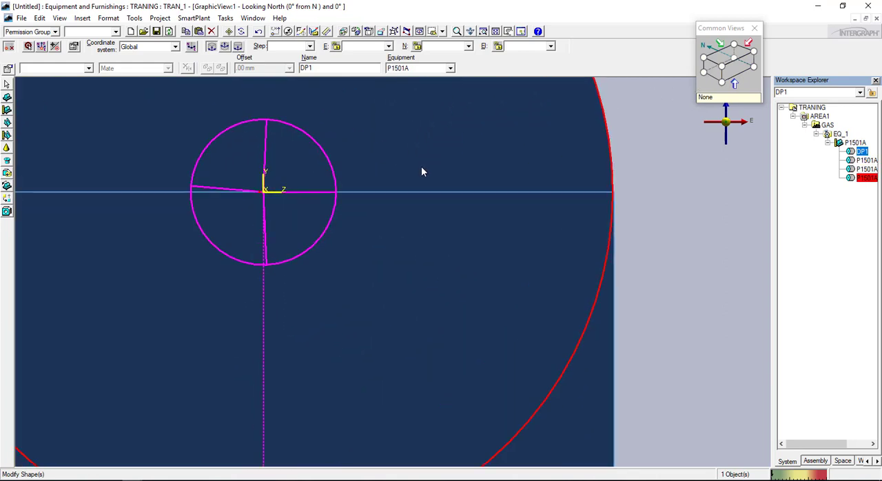
{"action": "left_click", "coordinate": [712, 69]}
{"action": "scroll", "coordinate": [504, 226], "scroll_direction": "down", "scroll_amount": 4}
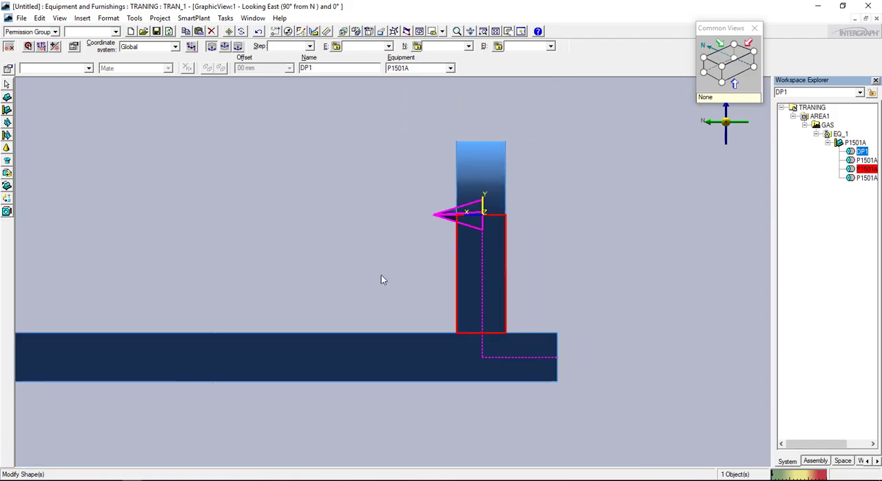
Switch to the pump drawing, examine nozzle N1's location, rating and nominal bore, and return to the model
{"action": "left_click", "coordinate": [177, 480]}
{"action": "scroll", "coordinate": [234, 281], "scroll_direction": "up", "scroll_amount": 2}
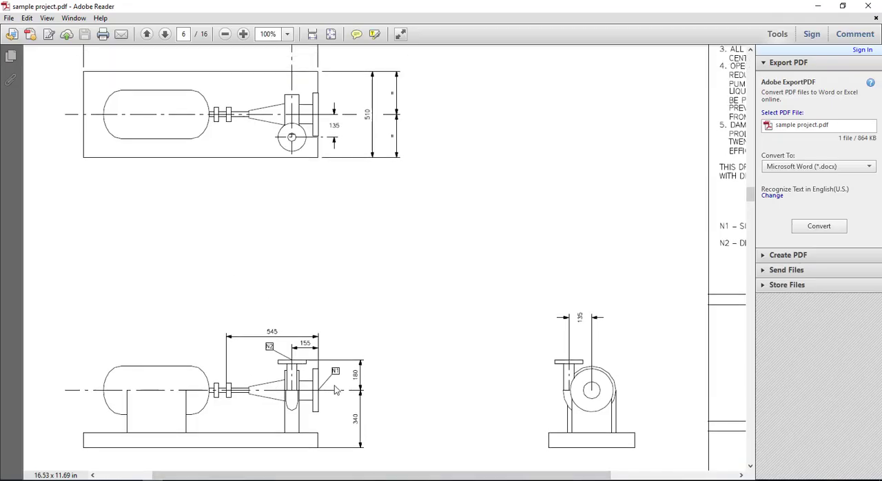
{"action": "mouse_move", "coordinate": [310, 353]}
{"action": "left_mouse_down"}
{"action": "mouse_move", "coordinate": [343, 418]}
{"action": "mouse_move", "coordinate": [310, 355]}
{"action": "left_mouse_up"}
{"action": "scroll", "coordinate": [607, 258], "scroll_direction": "right", "scroll_amount": 5}
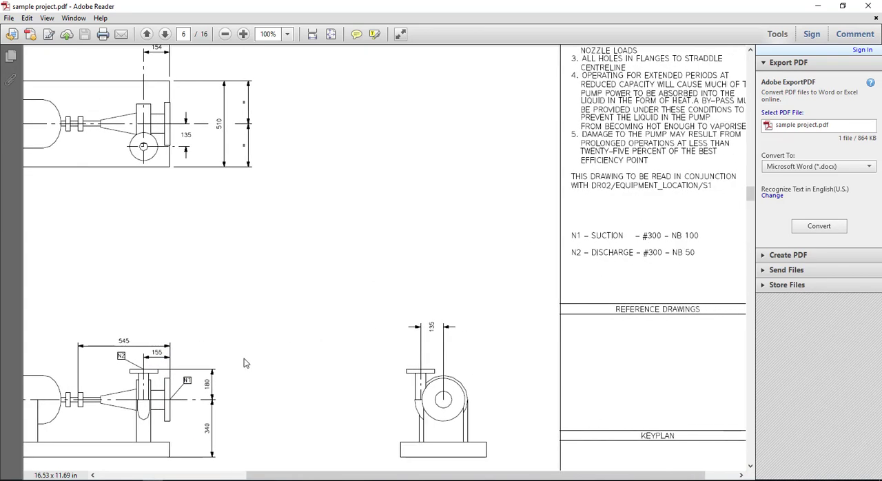
{"action": "scroll", "coordinate": [647, 242], "scroll_direction": "right", "scroll_amount": 1}
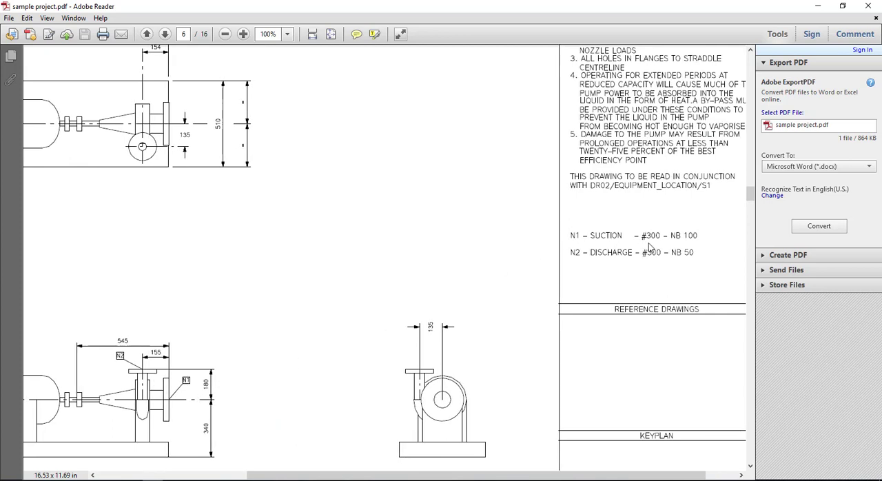
{"action": "mouse_move", "coordinate": [650, 227]}
{"action": "left_mouse_down"}
{"action": "mouse_move", "coordinate": [722, 246]}
{"action": "mouse_move", "coordinate": [639, 229]}
{"action": "left_mouse_up"}
{"action": "key", "text": "Escape"}
{"action": "left_click_drag", "start_coordinate": [556, 258], "coordinate": [631, 257]}
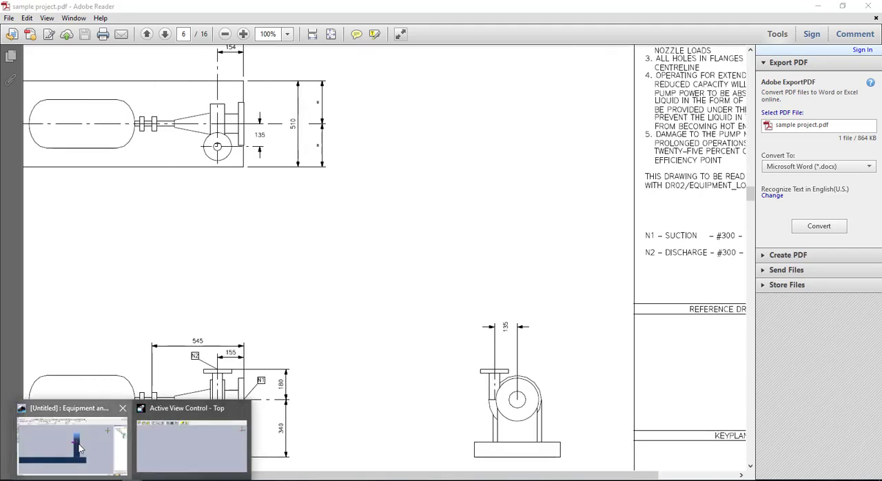
{"action": "left_click", "coordinate": [82, 449]}
{"action": "left_click", "coordinate": [418, 195]}
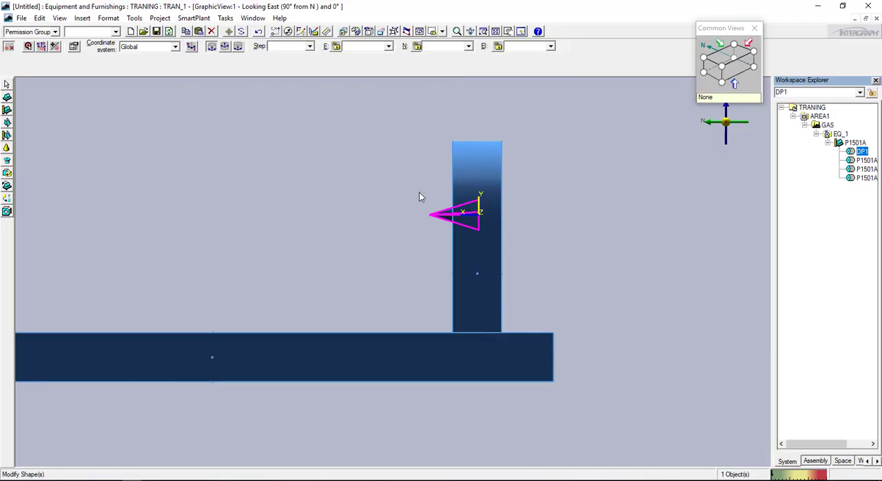
Start a piping straight nozzle with datum shape DP1 as its parent and name the nozzle N1
{"action": "left_click", "coordinate": [858, 142]}
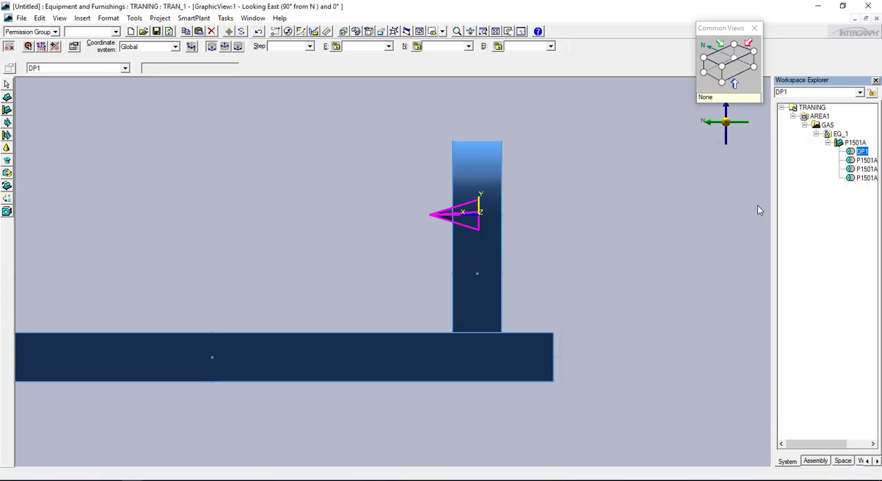
{"action": "left_click", "coordinate": [7, 160]}
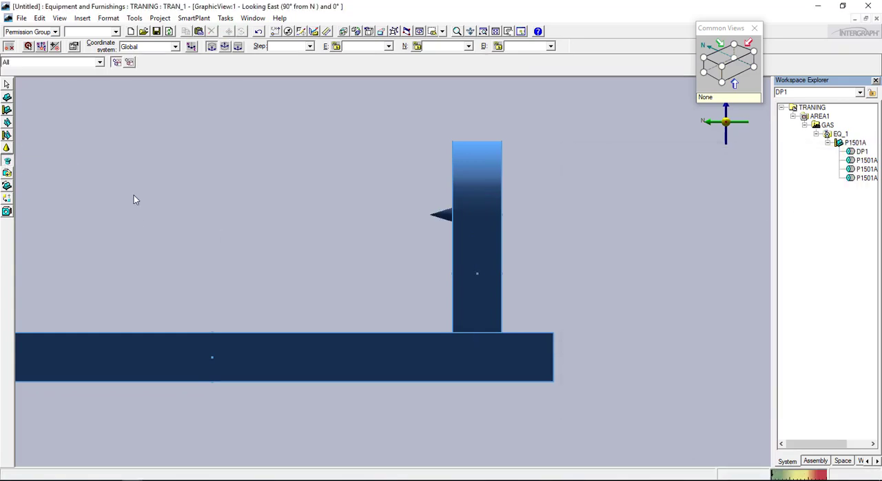
{"action": "left_click", "coordinate": [859, 155]}
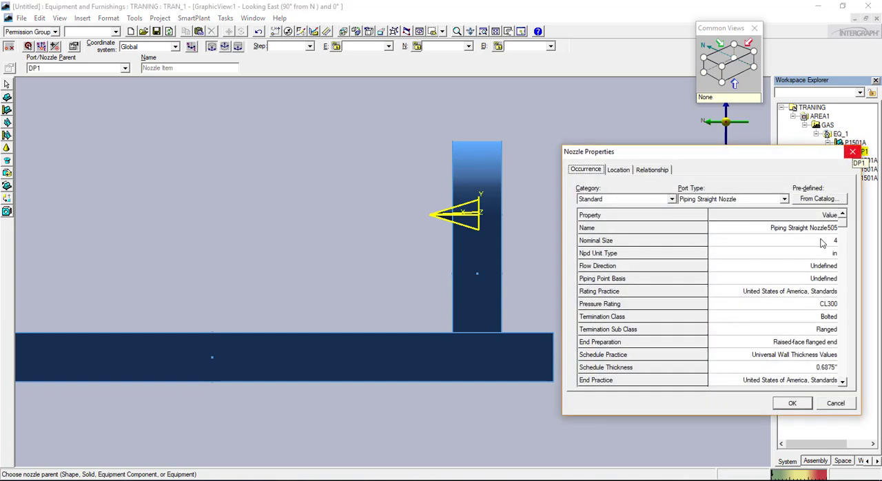
{"action": "left_click", "coordinate": [827, 241]}
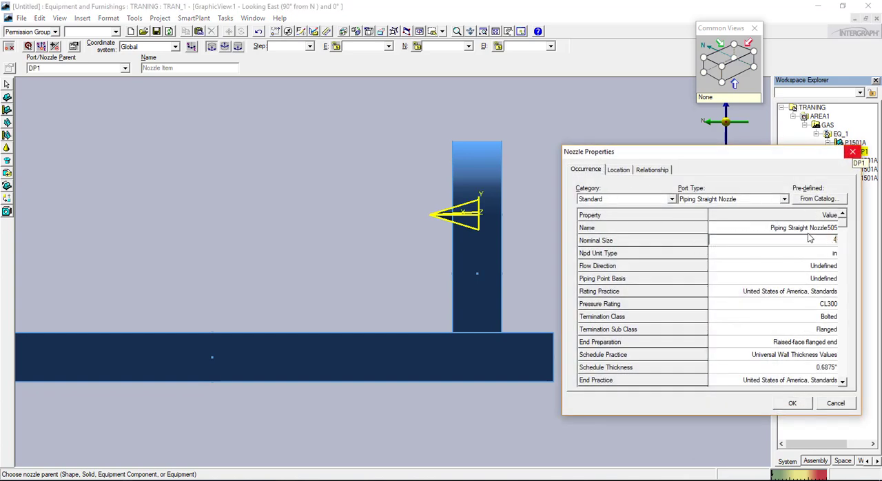
{"action": "left_click", "coordinate": [770, 229]}
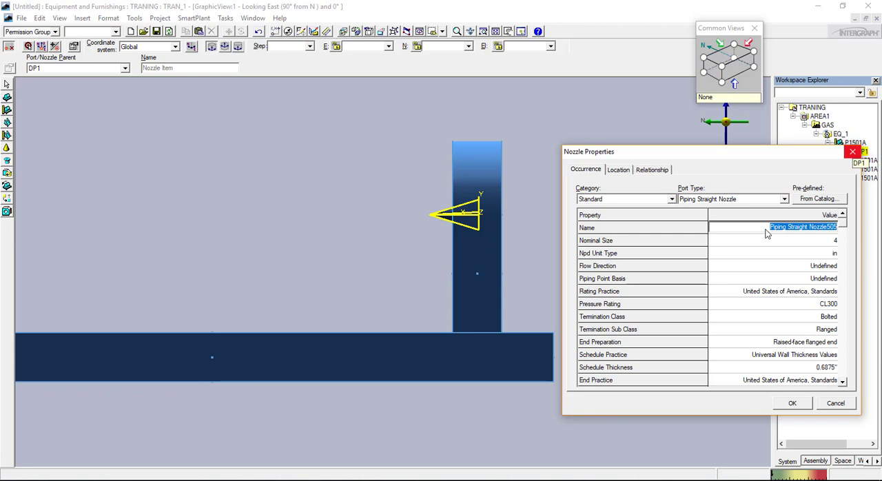
{"action": "type", "text": "N1"}
Review nozzle N1's remaining occurrence properties and keep its pressure rating at CL300
{"action": "left_click", "coordinate": [843, 355]}
{"action": "left_click", "coordinate": [843, 215]}
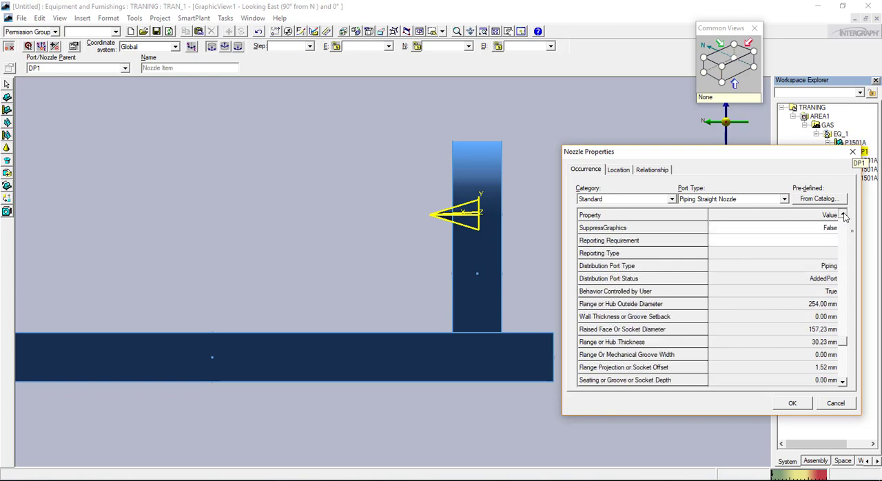
{"action": "left_click", "coordinate": [844, 215]}
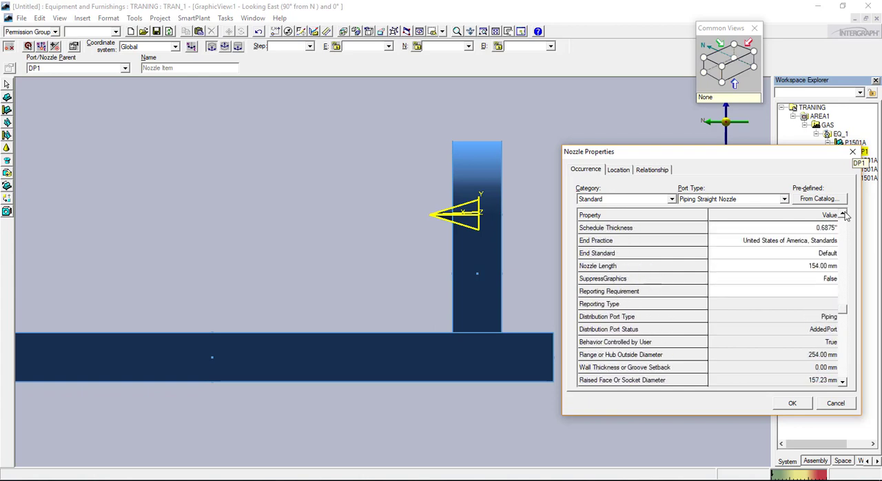
{"action": "left_click", "coordinate": [834, 278]}
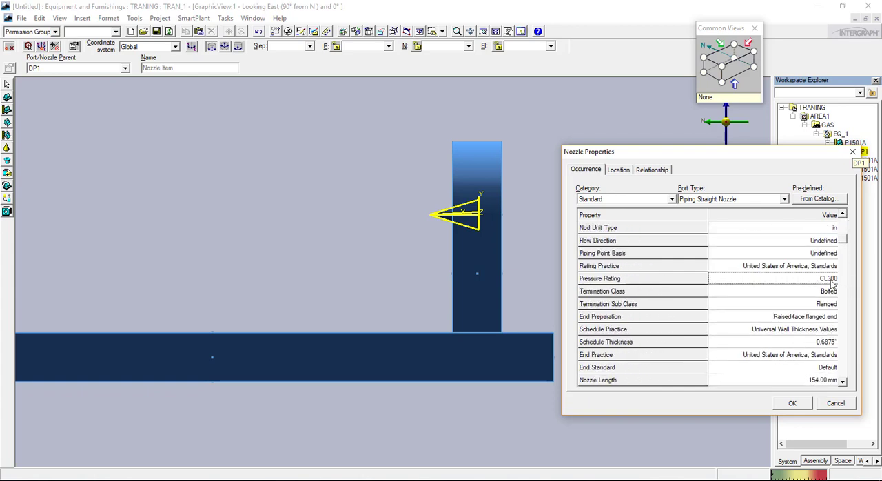
{"action": "left_click", "coordinate": [833, 278]}
{"action": "left_click", "coordinate": [719, 288]}
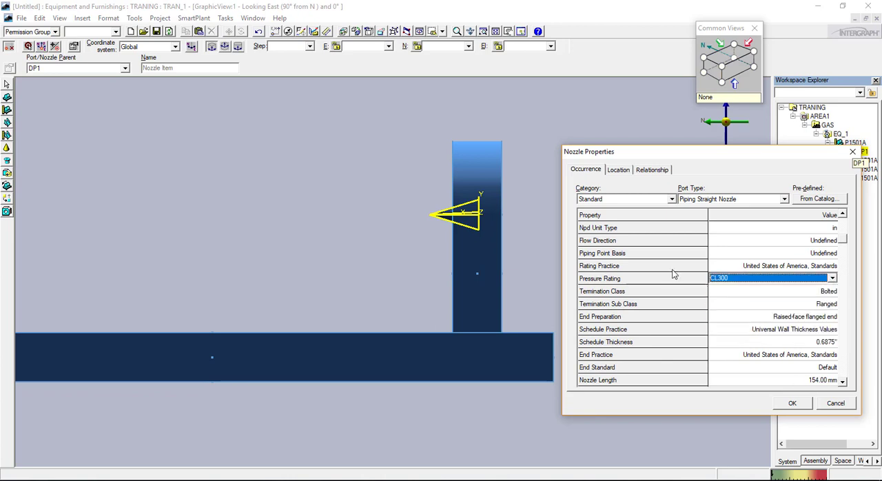
Set the nozzle's placement type to Axial and its N2 location value to 0 mm
{"action": "left_click", "coordinate": [619, 170]}
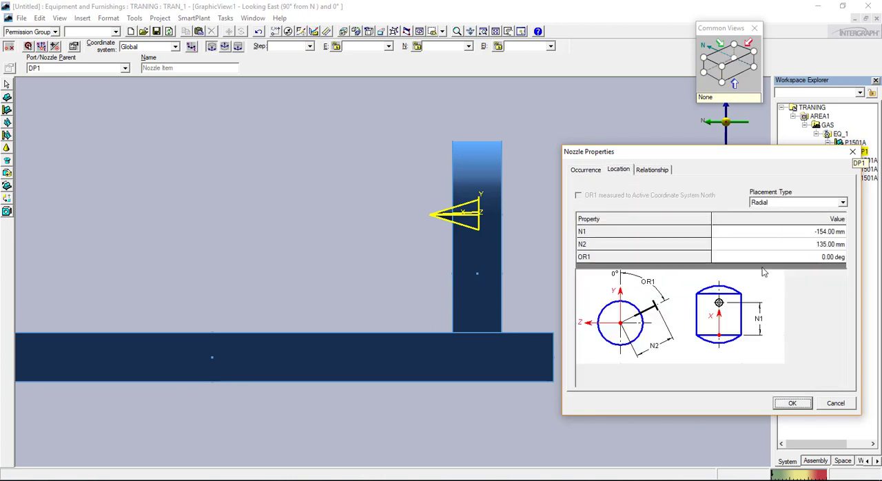
{"action": "left_click", "coordinate": [804, 202]}
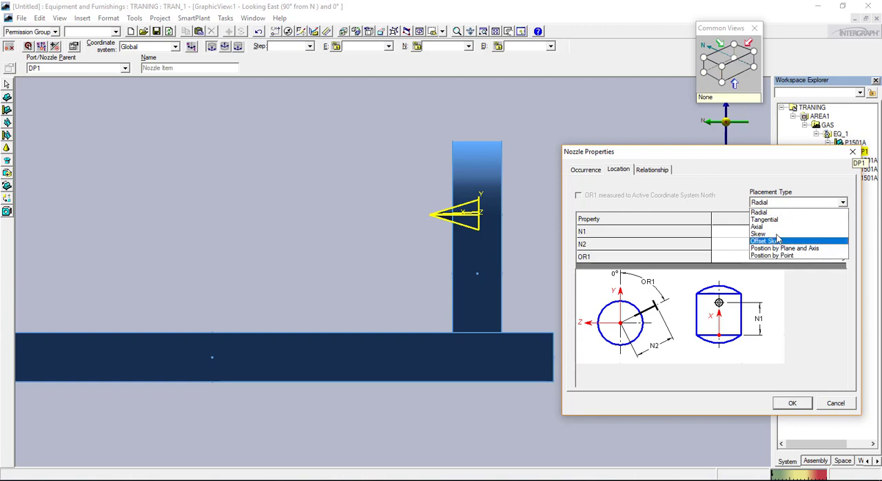
{"action": "left_click", "coordinate": [792, 229]}
{"action": "left_click", "coordinate": [814, 244]}
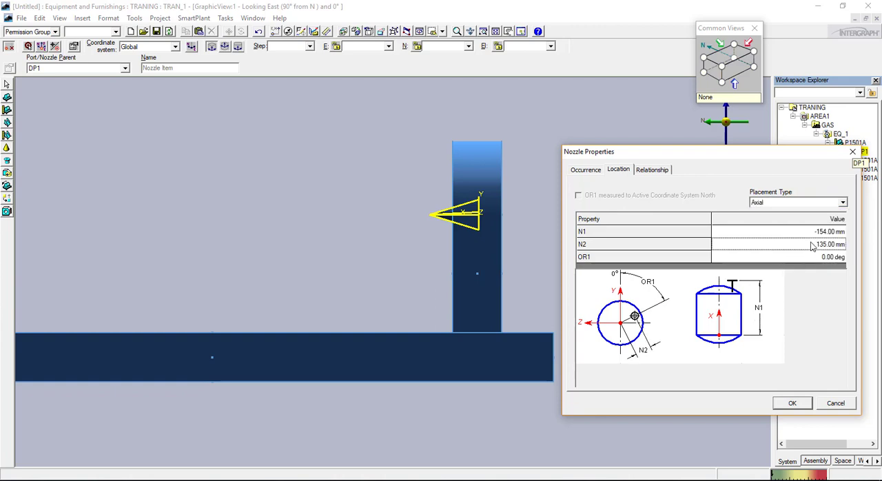
{"action": "type", "text": "0"}
{"action": "key", "text": "Tab"}
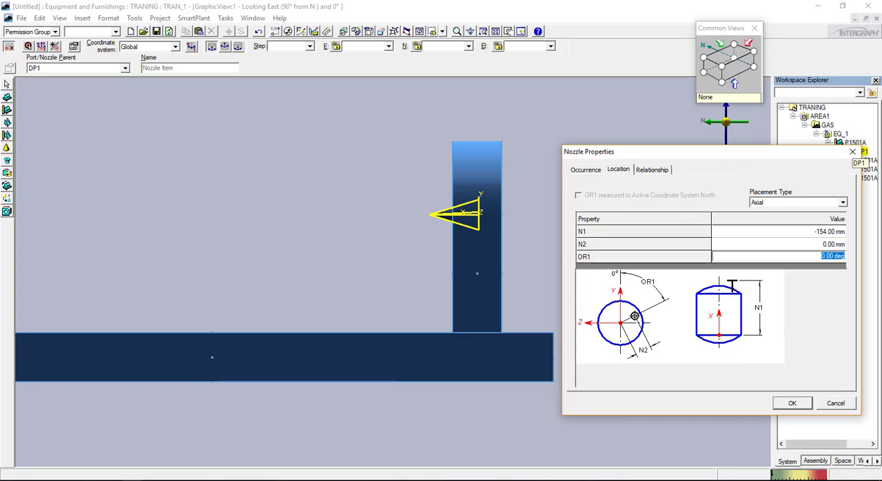
Mark the 155 dimension in the pump drawing, set the nozzle's N1 location value to -155 mm, and create the nozzle
{"action": "left_click", "coordinate": [133, 480]}
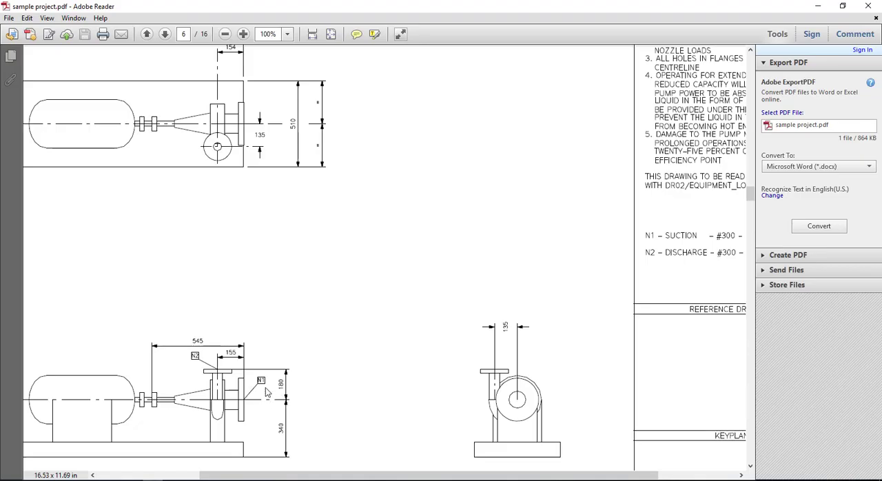
{"action": "mouse_move", "coordinate": [243, 375]}
{"action": "left_mouse_down"}
{"action": "mouse_move", "coordinate": [246, 344]}
{"action": "mouse_move", "coordinate": [216, 352]}
{"action": "mouse_move", "coordinate": [253, 319]}
{"action": "mouse_move", "coordinate": [161, 365]}
{"action": "left_mouse_up"}
{"action": "mouse_move", "coordinate": [133, 480]}
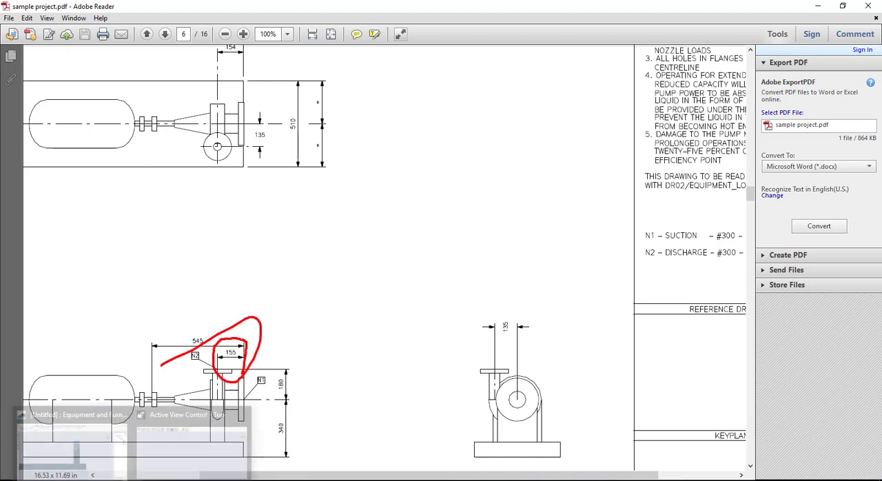
{"action": "left_click", "coordinate": [182, 477]}
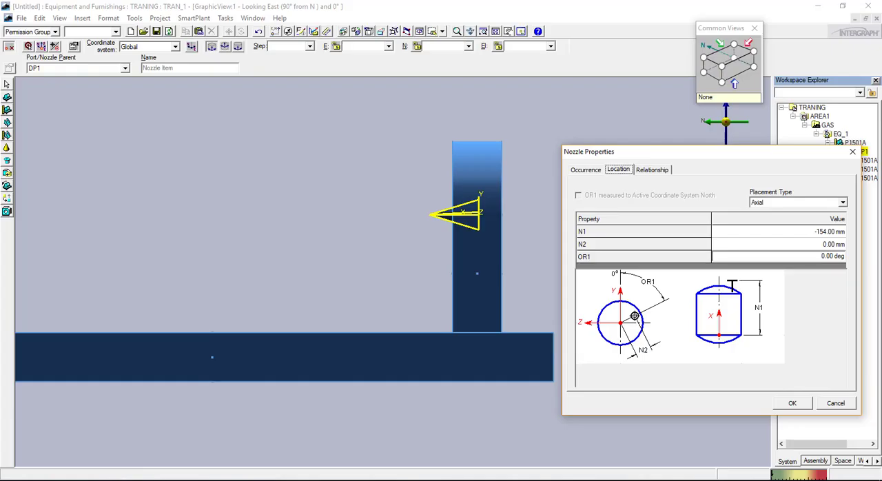
{"action": "left_click", "coordinate": [803, 235]}
{"action": "key", "text": "BackSpace"}
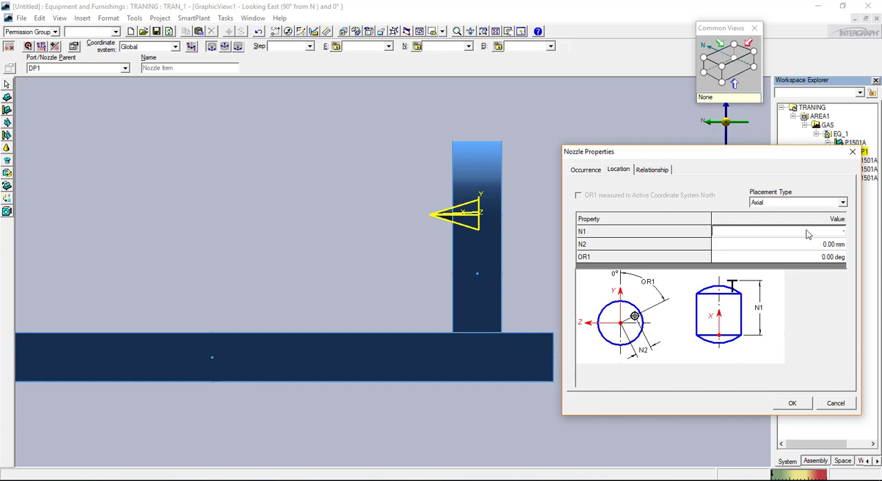
{"action": "type", "text": "-155"}
{"action": "key", "text": "Tab"}
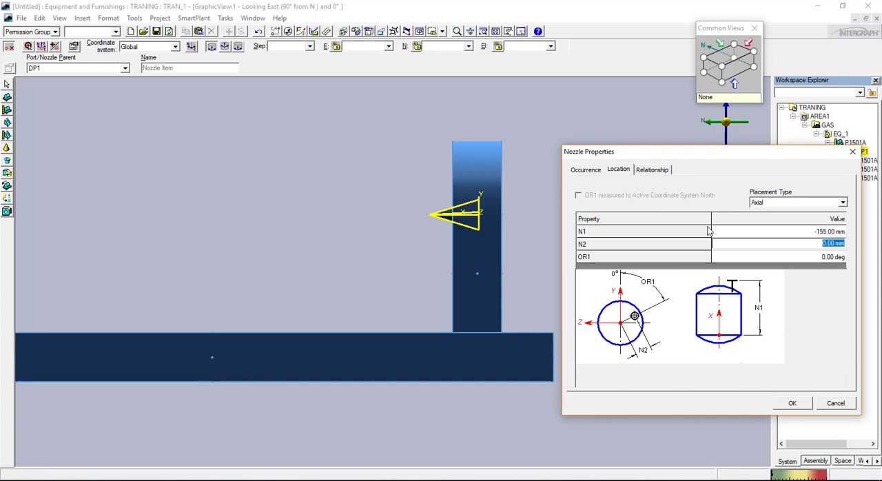
{"action": "left_click", "coordinate": [793, 404]}
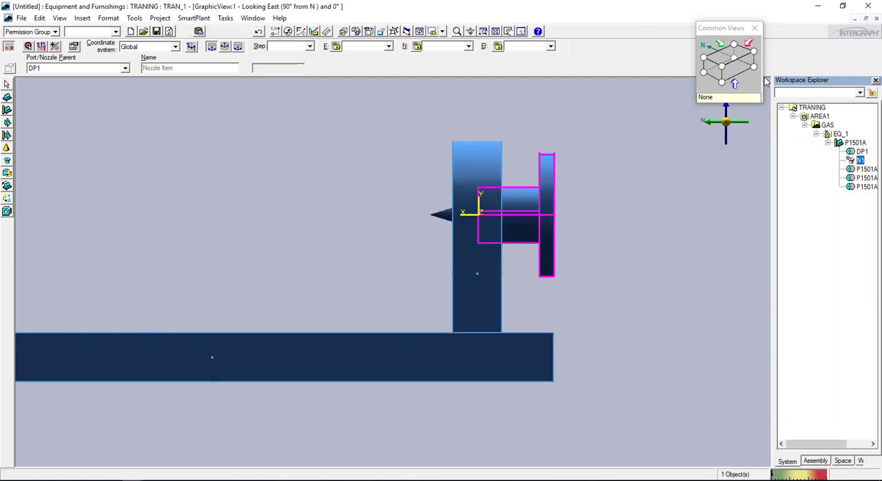
Inspect the new nozzle in the isometric view, mark discharge nozzle N2's specification in the pump drawing, and return to the model
{"action": "left_click", "coordinate": [722, 68]}
{"action": "scroll", "coordinate": [589, 376], "scroll_direction": "up", "scroll_amount": 2}
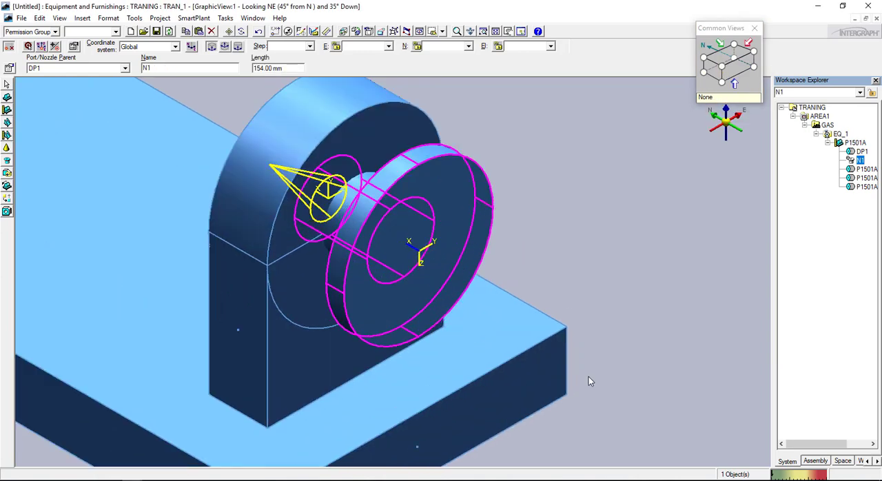
{"action": "scroll", "coordinate": [526, 357], "scroll_direction": "down", "scroll_amount": 3}
{"action": "scroll", "coordinate": [526, 358], "scroll_direction": "down", "scroll_amount": 2}
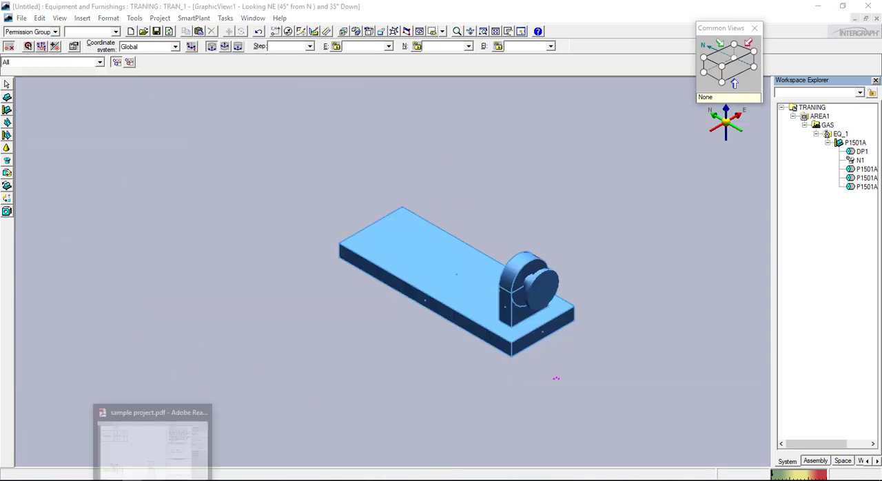
{"action": "left_click", "coordinate": [157, 441]}
{"action": "scroll", "coordinate": [271, 313], "scroll_direction": "down", "scroll_amount": 1}
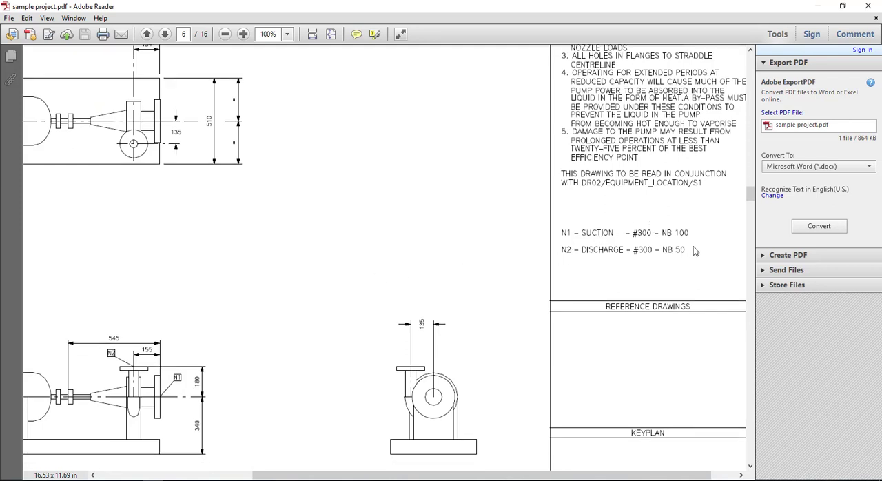
{"action": "mouse_move", "coordinate": [651, 250]}
{"action": "left_mouse_down"}
{"action": "mouse_move", "coordinate": [635, 272]}
{"action": "mouse_move", "coordinate": [700, 249]}
{"action": "mouse_move", "coordinate": [698, 262]}
{"action": "mouse_move", "coordinate": [686, 241]}
{"action": "left_mouse_up"}
{"action": "left_click", "coordinate": [65, 455]}
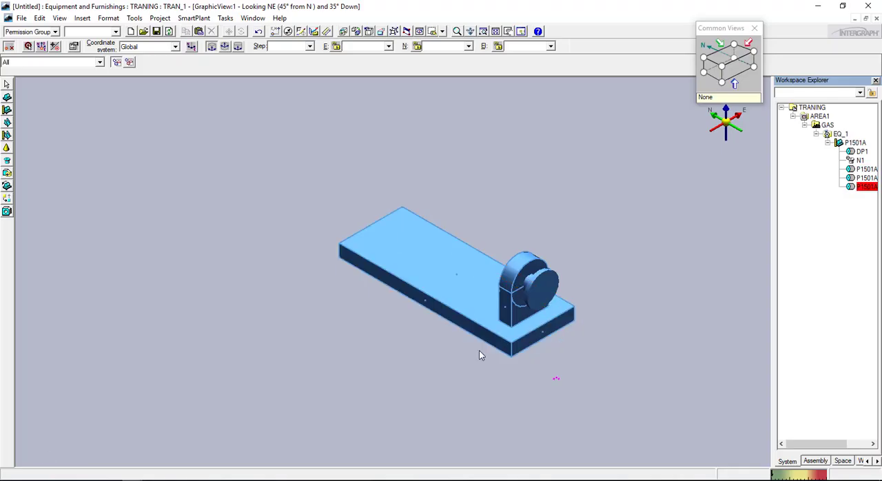
Start a new nozzle on the pump with DP1 as its parent and name it N2
{"action": "left_click", "coordinate": [7, 161]}
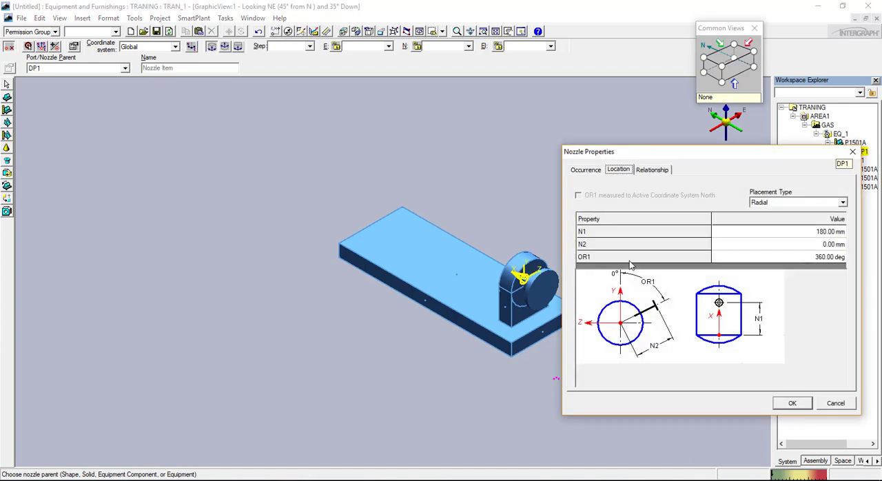
{"action": "left_click", "coordinate": [586, 170]}
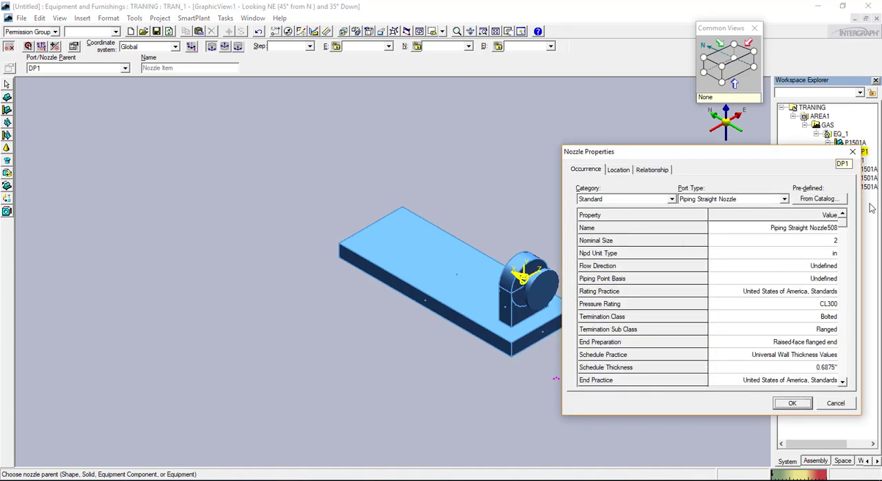
{"action": "left_click", "coordinate": [830, 228]}
{"action": "type", "text": "N2"}
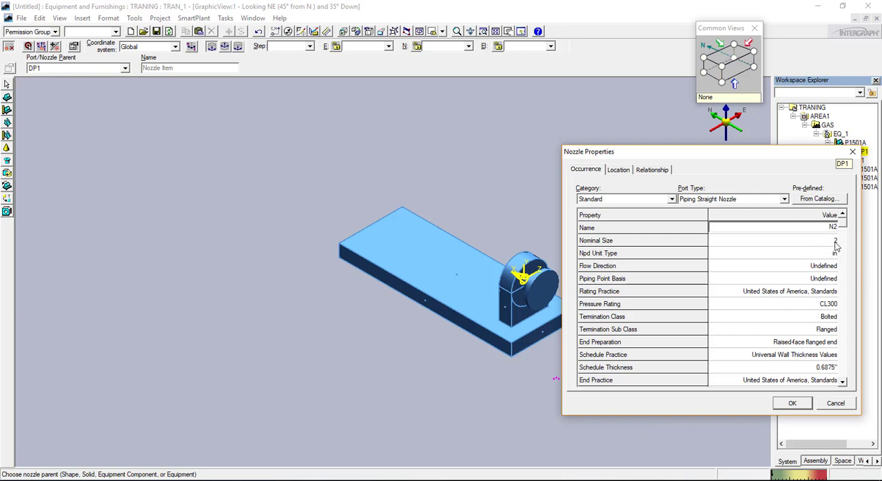
Set nozzle N2's length to 200 mm in its occurrence properties
{"action": "left_click_drag", "start_coordinate": [842, 232], "coordinate": [842, 303]}
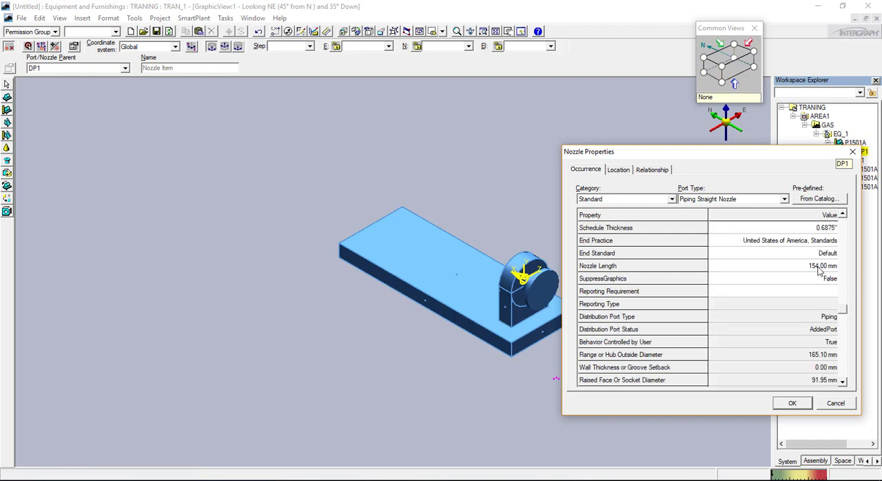
{"action": "left_click", "coordinate": [820, 270]}
{"action": "type", "text": "200"}
{"action": "key", "text": "Tab"}
Review nozzle N2's placement type options in its location properties and choose Radial
{"action": "left_click", "coordinate": [618, 171]}
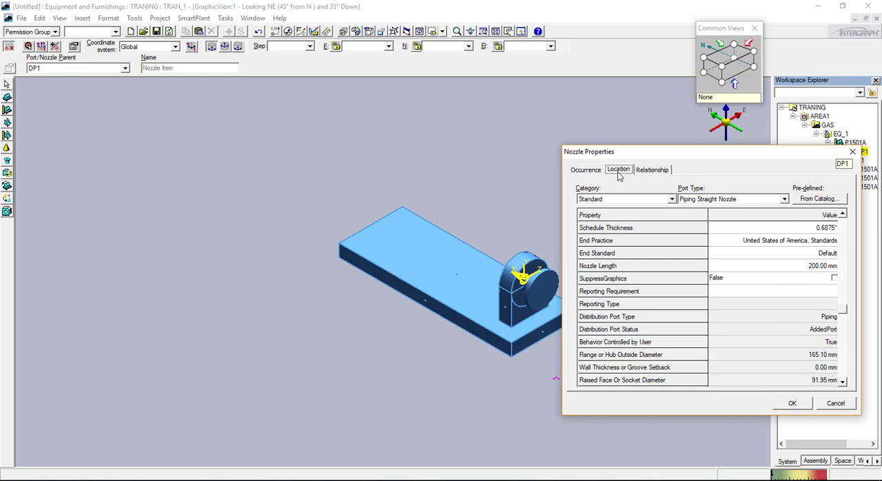
{"action": "left_click", "coordinate": [788, 202]}
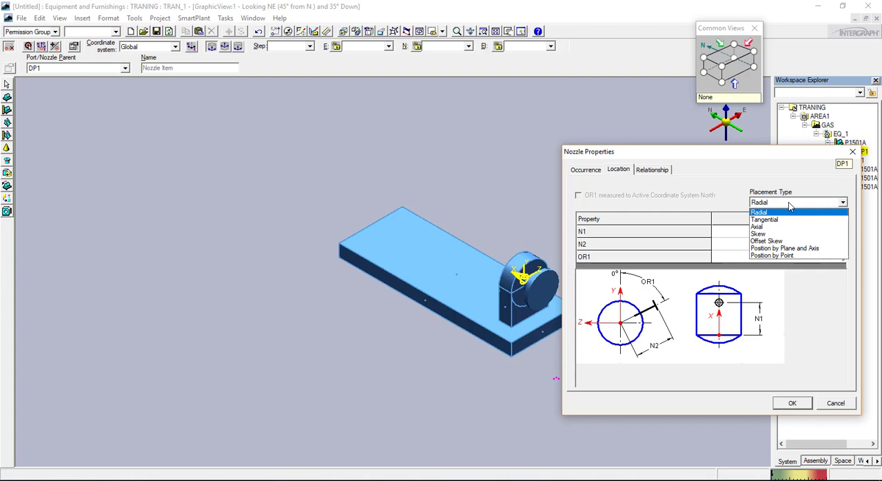
{"action": "left_click", "coordinate": [765, 213]}
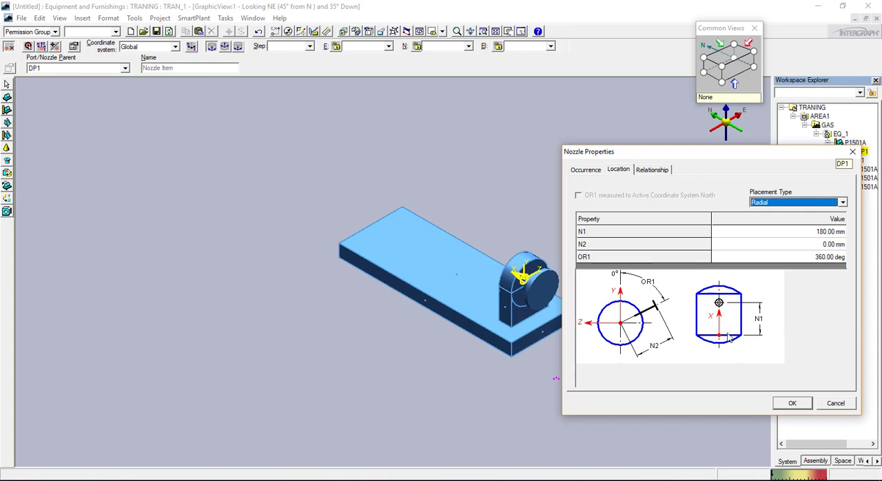
Compare the radial placement diagram with nozzle N2's position and datum axes in the pump drawing PDF, and return to the model
{"action": "mouse_move", "coordinate": [719, 337]}
{"action": "left_mouse_down"}
{"action": "mouse_move", "coordinate": [736, 322]}
{"action": "mouse_move", "coordinate": [727, 285]}
{"action": "mouse_move", "coordinate": [573, 311]}
{"action": "left_mouse_up"}
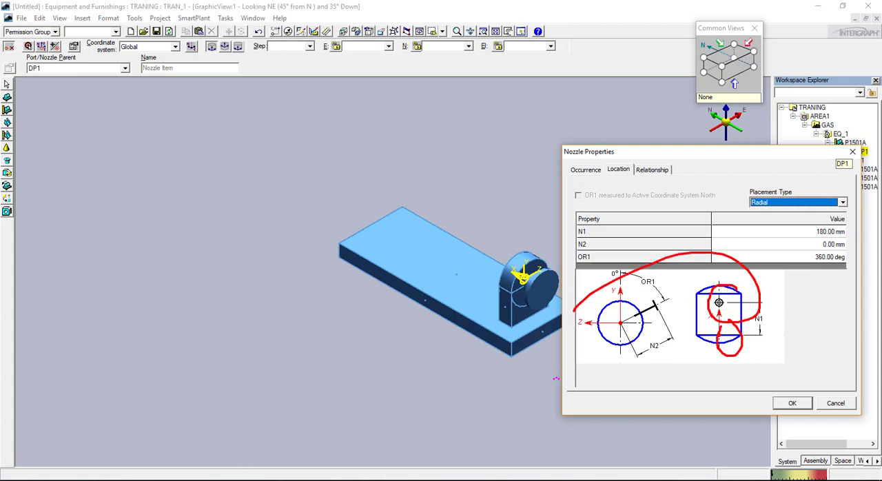
{"action": "left_click", "coordinate": [153, 480]}
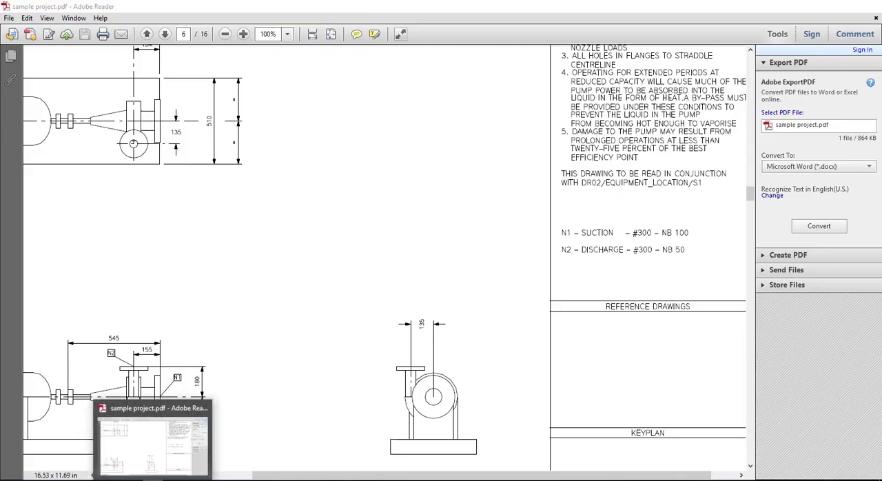
{"action": "left_click", "coordinate": [153, 480]}
{"action": "left_click", "coordinate": [154, 480]}
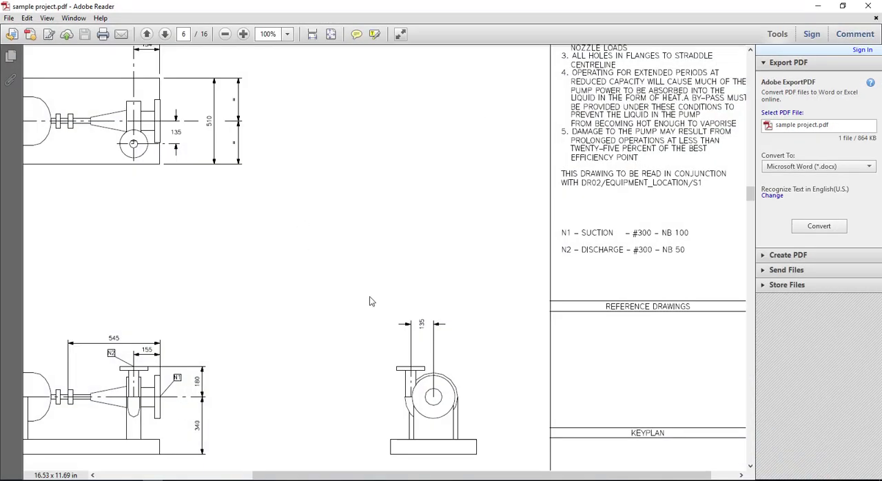
{"action": "left_click_drag", "start_coordinate": [133, 399], "coordinate": [147, 342]}
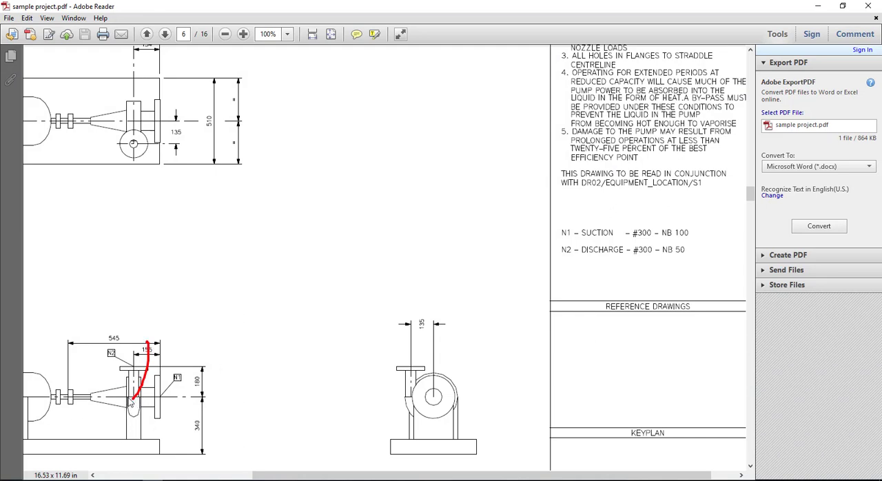
{"action": "mouse_move", "coordinate": [135, 398]}
{"action": "left_mouse_down"}
{"action": "mouse_move", "coordinate": [149, 402]}
{"action": "mouse_move", "coordinate": [125, 392]}
{"action": "mouse_move", "coordinate": [58, 412]}
{"action": "mouse_move", "coordinate": [102, 421]}
{"action": "left_mouse_up"}
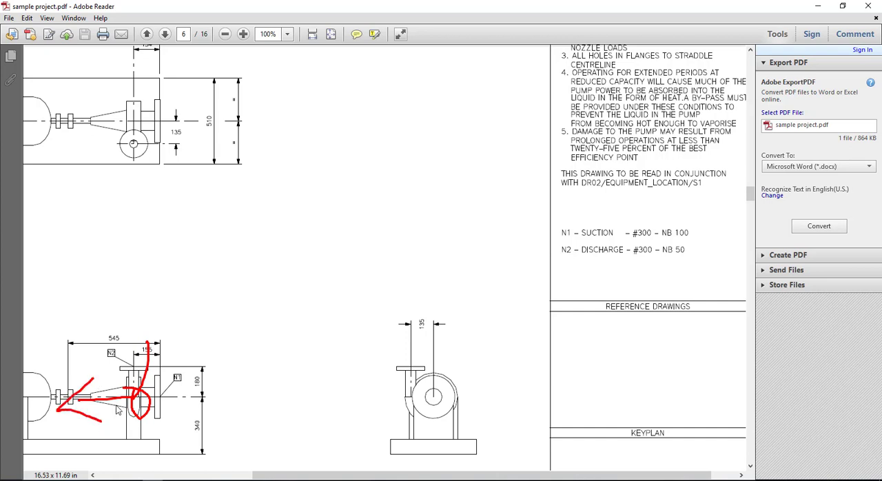
{"action": "mouse_move", "coordinate": [134, 397]}
{"action": "left_mouse_down"}
{"action": "mouse_move", "coordinate": [75, 396]}
{"action": "mouse_move", "coordinate": [199, 429]}
{"action": "left_mouse_up"}
{"action": "key", "text": "Escape"}
{"action": "mouse_move", "coordinate": [136, 480]}
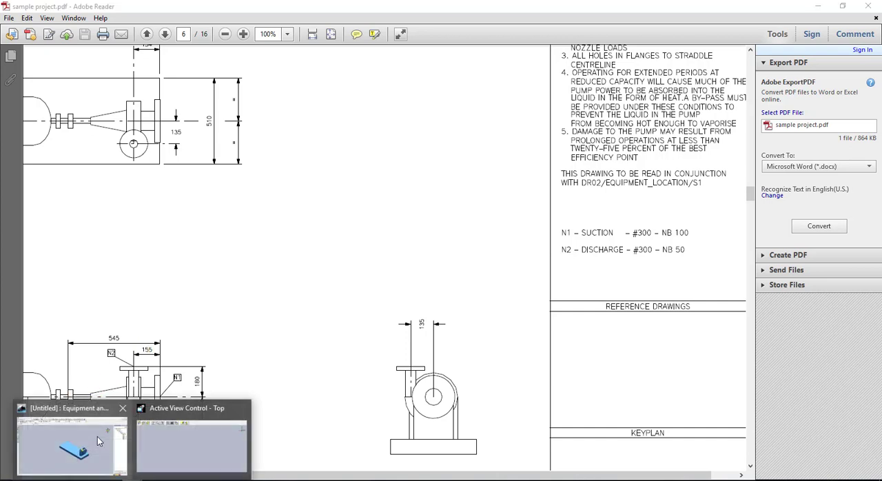
{"action": "left_click", "coordinate": [98, 441]}
Change nozzle N2's placement type to Tangential, with location offset N1 at 0 mm and N2 at 180 mm
{"action": "left_click", "coordinate": [843, 202]}
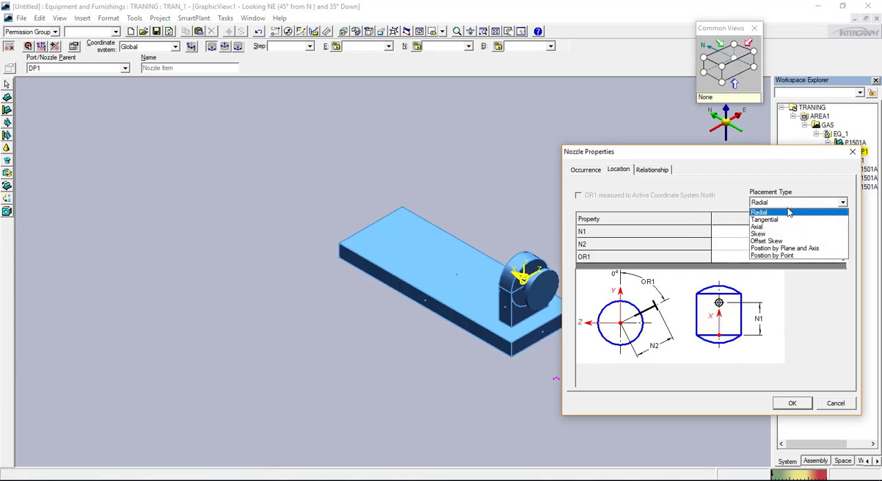
{"action": "left_click", "coordinate": [779, 219]}
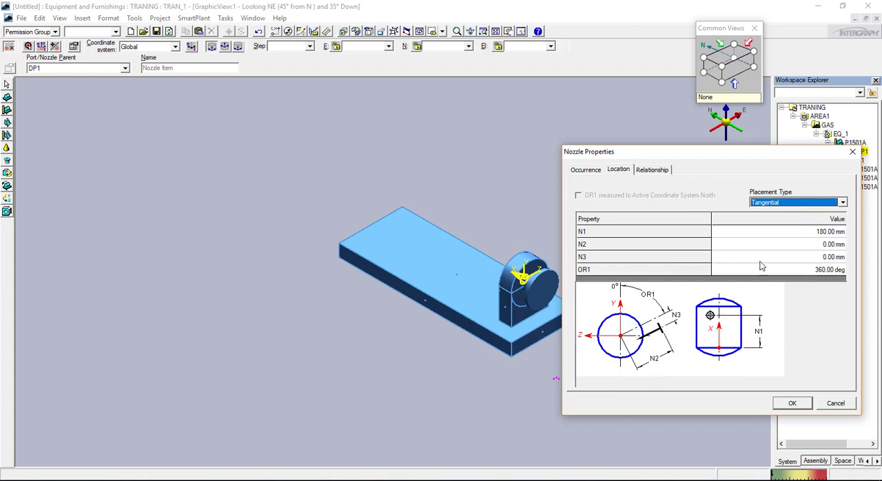
{"action": "left_click", "coordinate": [820, 232]}
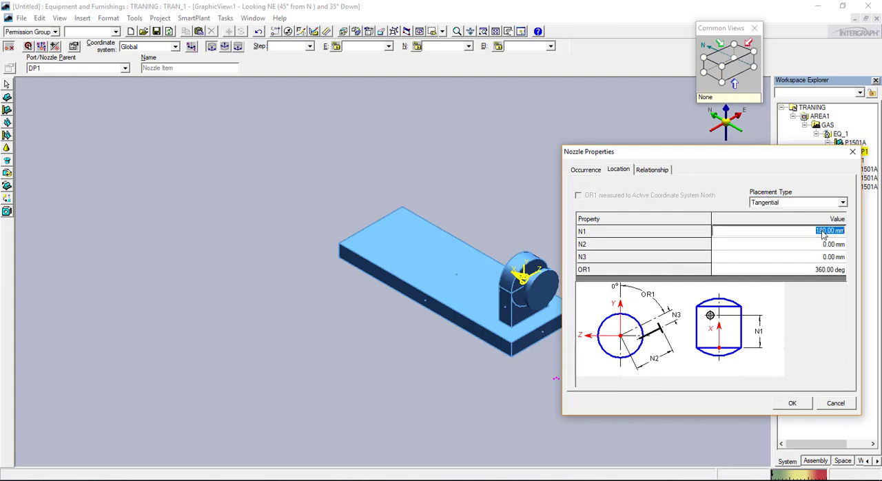
{"action": "type", "text": "0"}
{"action": "key", "text": "Tab"}
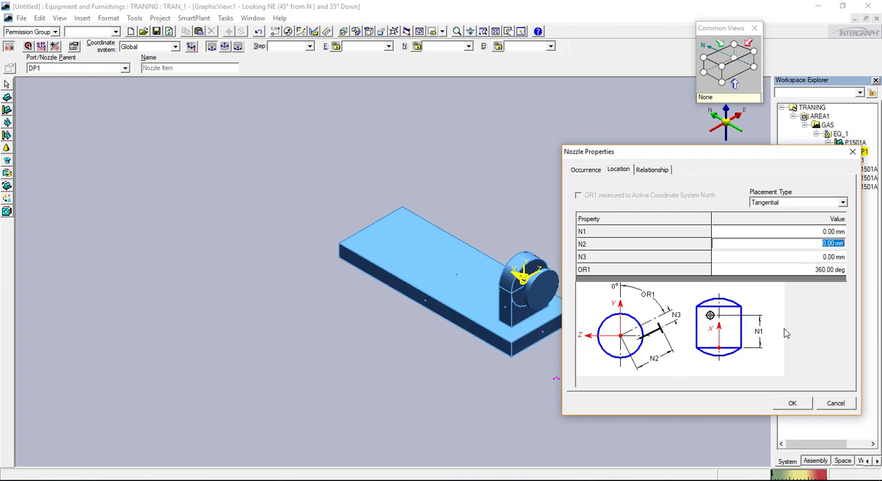
{"action": "type", "text": "180"}
{"action": "key", "text": "Tab"}
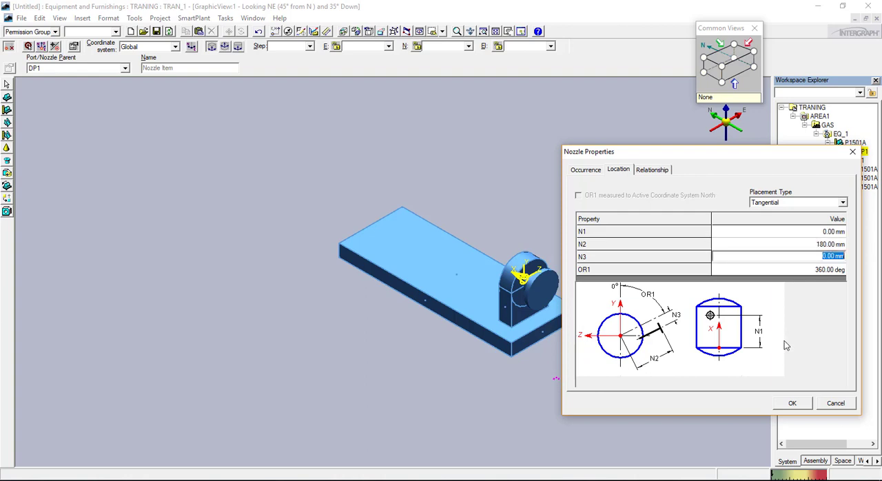
Set the tangential offset N3 to 135 mm and orientation OR1 to 360 deg, and place nozzle N2
{"action": "left_click", "coordinate": [153, 480]}
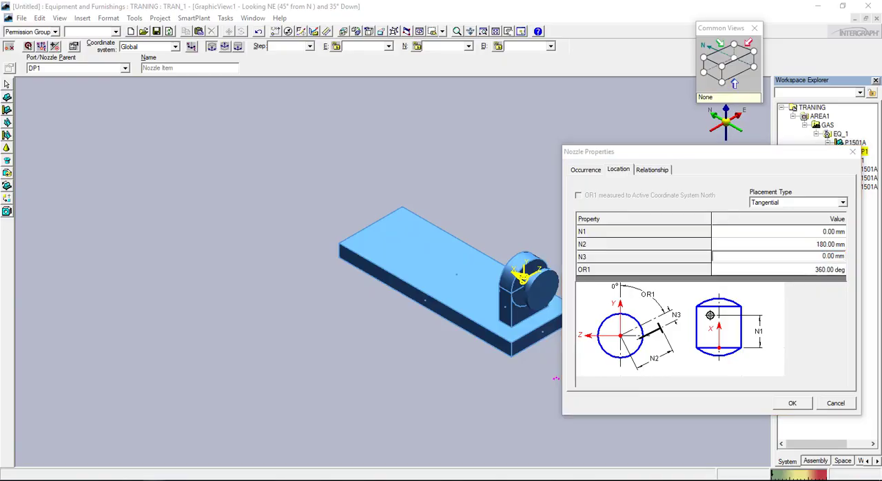
{"action": "left_click", "coordinate": [153, 480]}
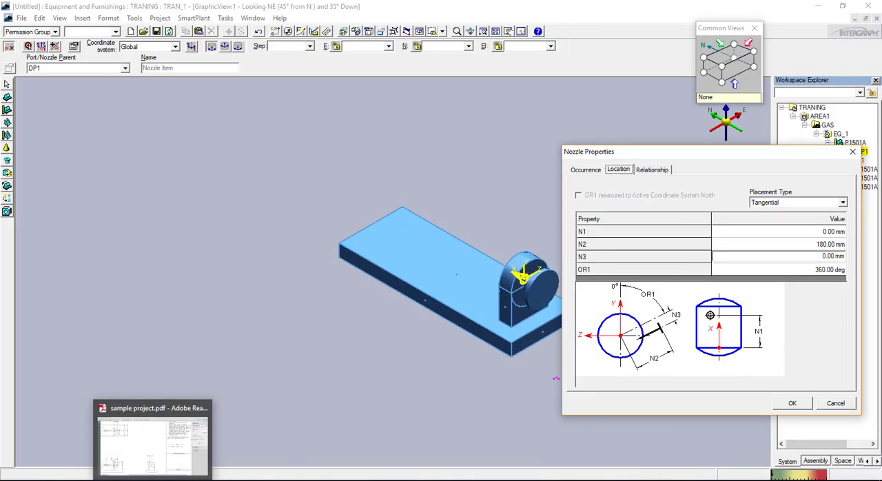
{"action": "left_click", "coordinate": [821, 256]}
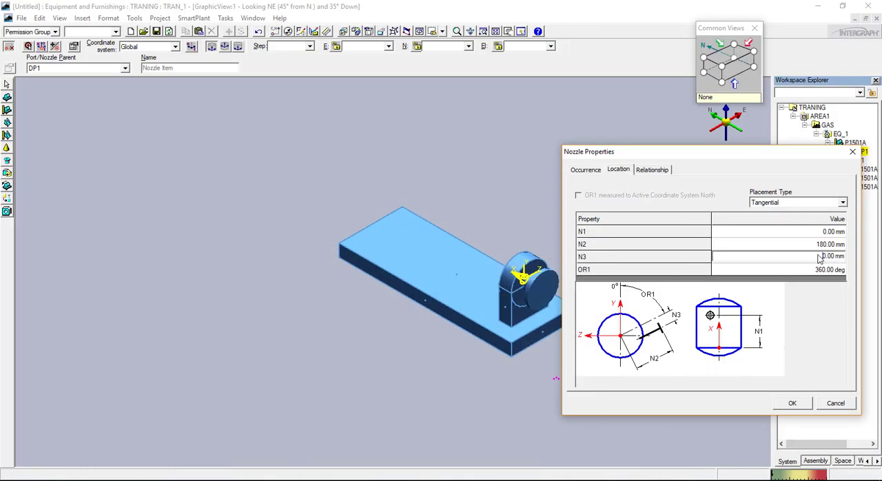
{"action": "type", "text": "135"}
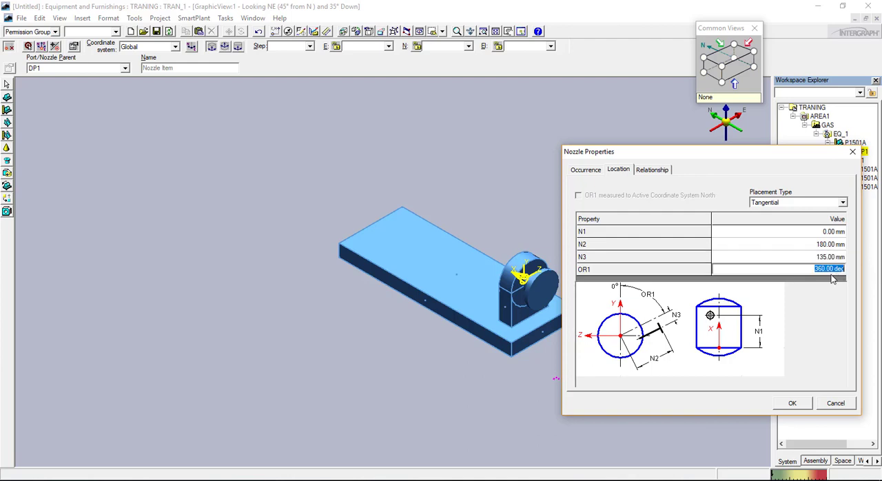
{"action": "key", "text": "Tab"}
{"action": "type", "text": "060"}
{"action": "key", "text": "Tab"}
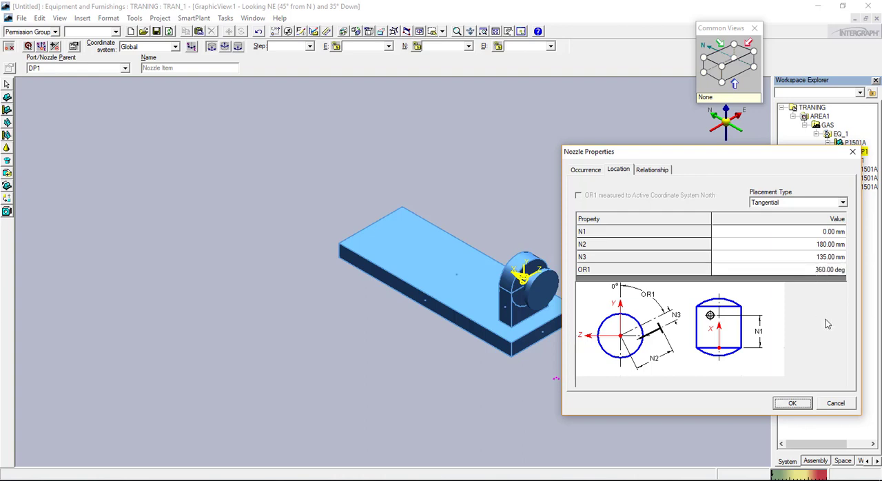
{"action": "left_click", "coordinate": [792, 404]}
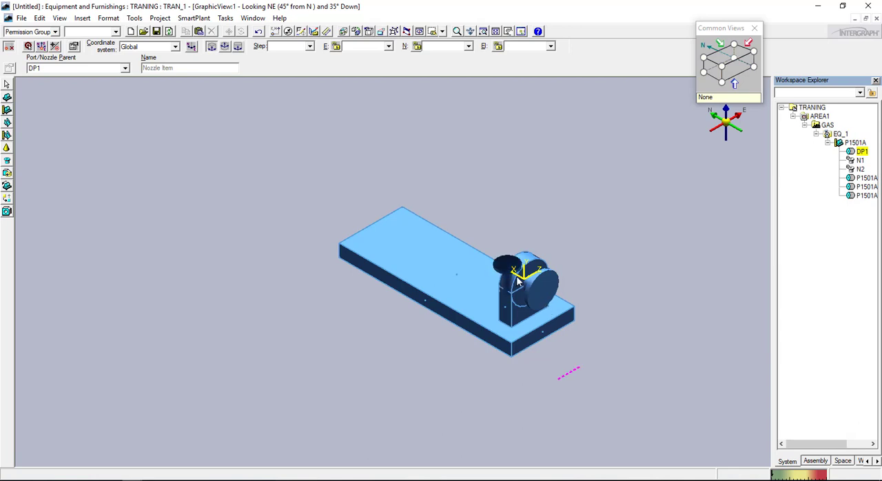
Examine how nozzle N2 sits against the pump casing and support in the north, east and isometric views
{"action": "left_click", "coordinate": [729, 70]}
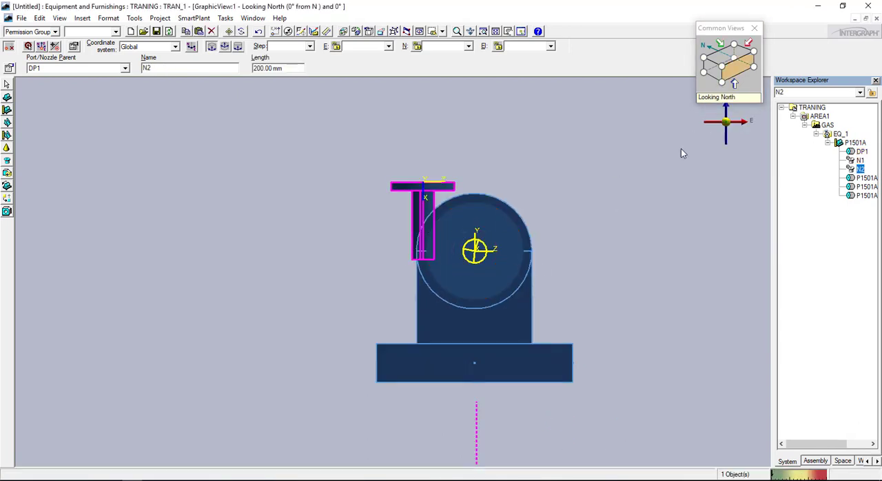
{"action": "left_click", "coordinate": [711, 76]}
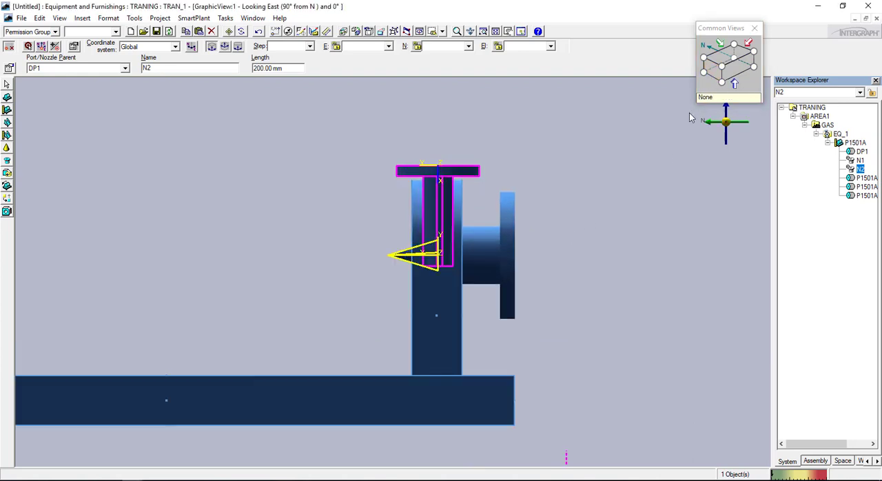
{"action": "left_click", "coordinate": [704, 59]}
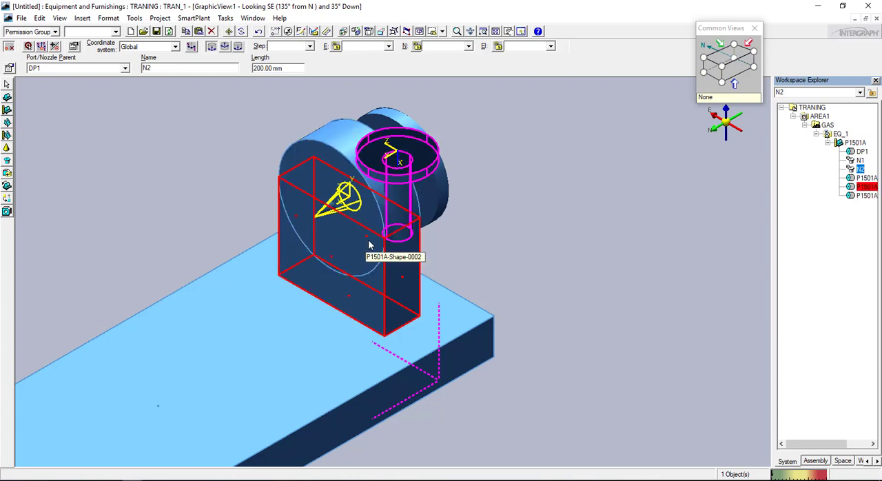
{"action": "left_click", "coordinate": [729, 73]}
{"action": "left_click", "coordinate": [745, 73]}
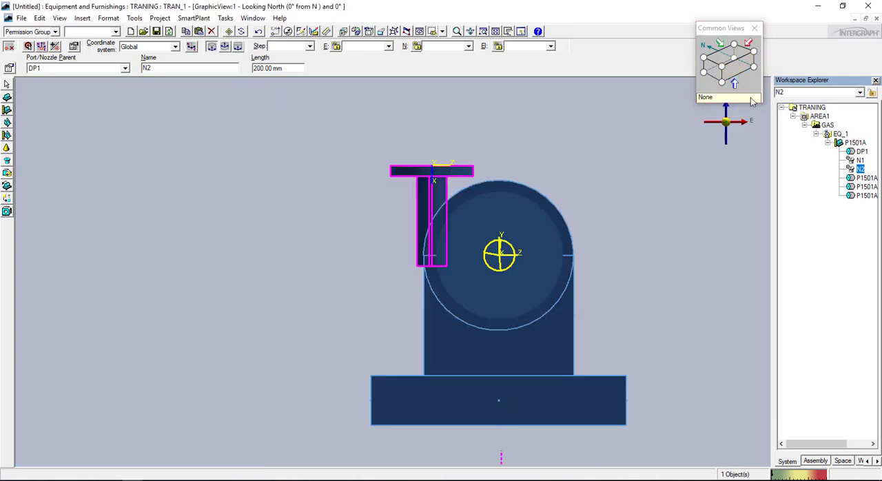
{"action": "scroll", "coordinate": [448, 317], "scroll_direction": "up", "scroll_amount": 5}
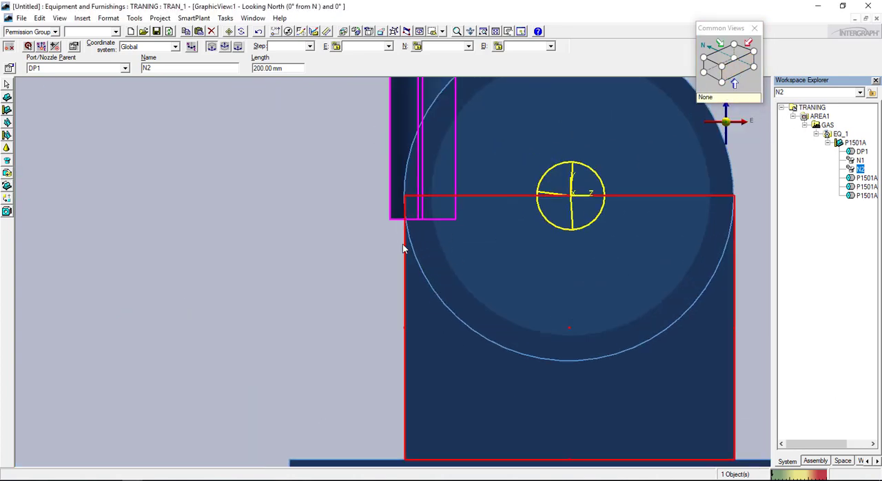
{"action": "scroll", "coordinate": [494, 351], "scroll_direction": "down", "scroll_amount": 3}
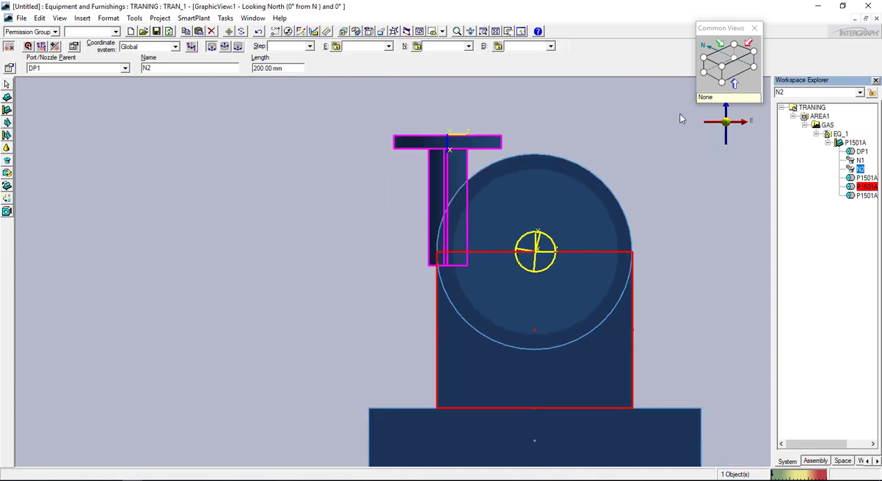
{"action": "left_click", "coordinate": [721, 65]}
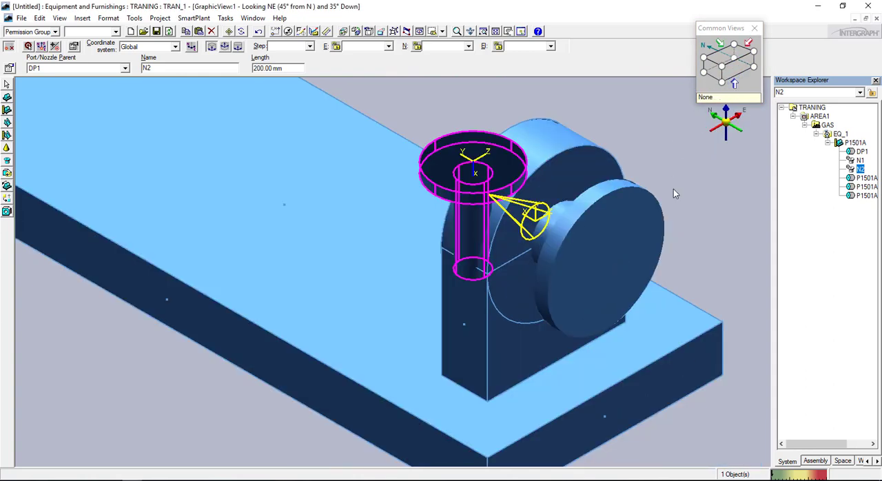
Set dimension B of the pump's rectangular support block to 350 mm and apply it
{"action": "left_click", "coordinate": [490, 363]}
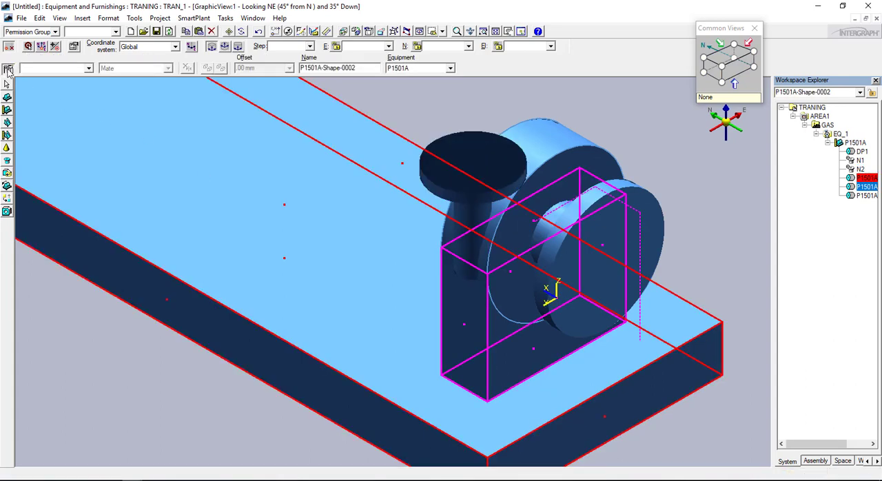
{"action": "left_click", "coordinate": [9, 70]}
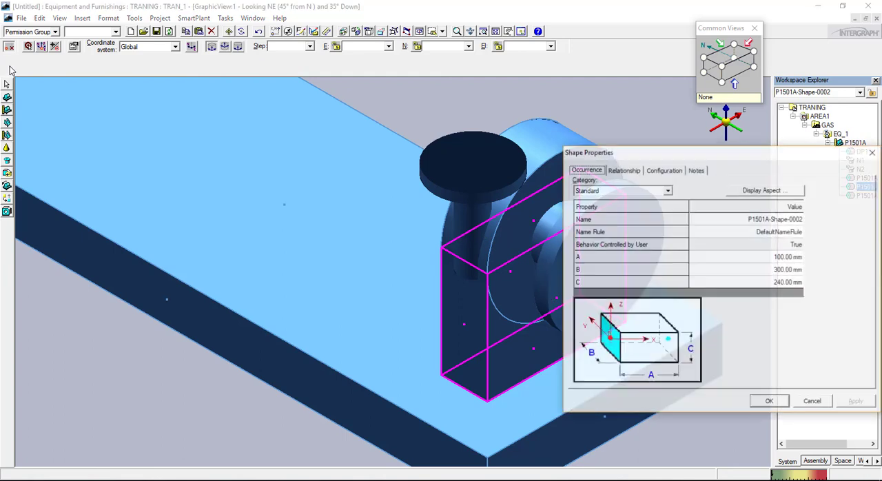
{"action": "left_click", "coordinate": [797, 272]}
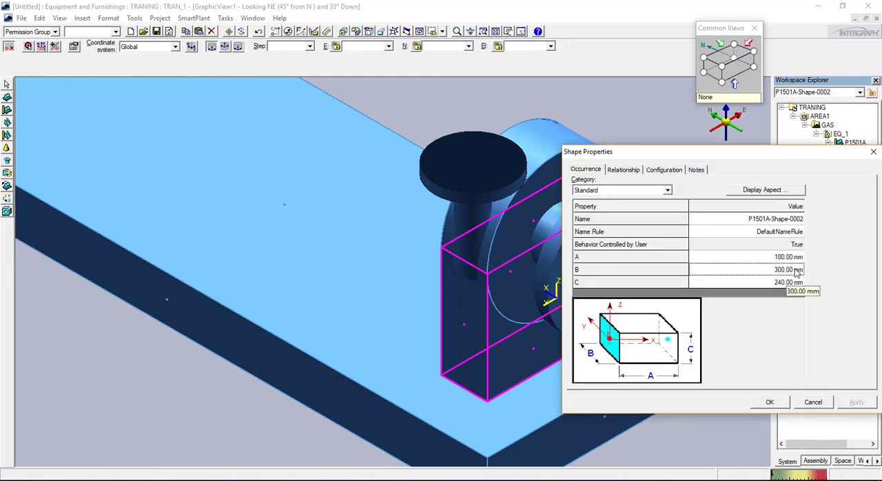
{"action": "type", "text": "350"}
{"action": "key", "text": "Tab"}
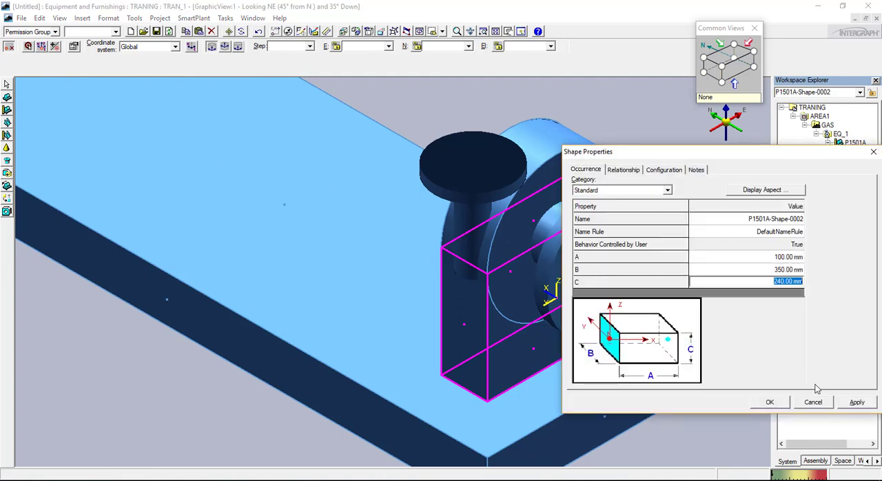
{"action": "left_click", "coordinate": [857, 403]}
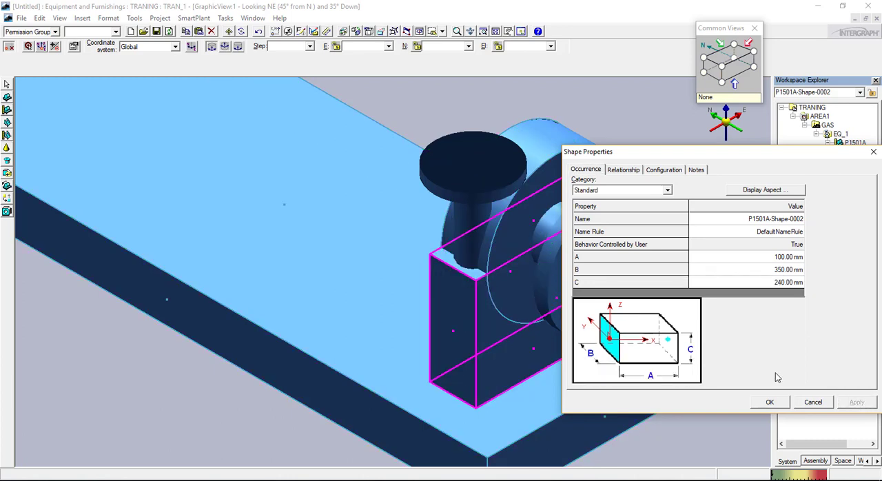
Set the cylindrical casing's diameter B to 350 mm and check it against nozzle N2 looking north
{"action": "left_click", "coordinate": [544, 167]}
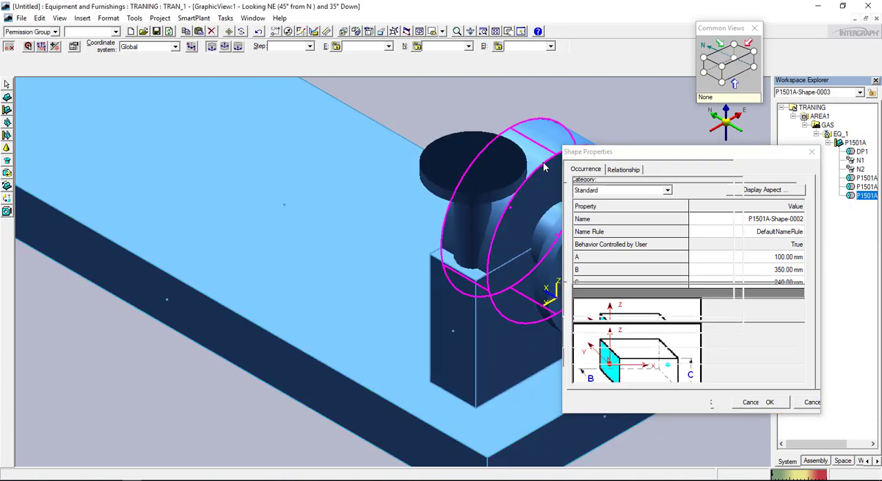
{"action": "left_click", "coordinate": [791, 271]}
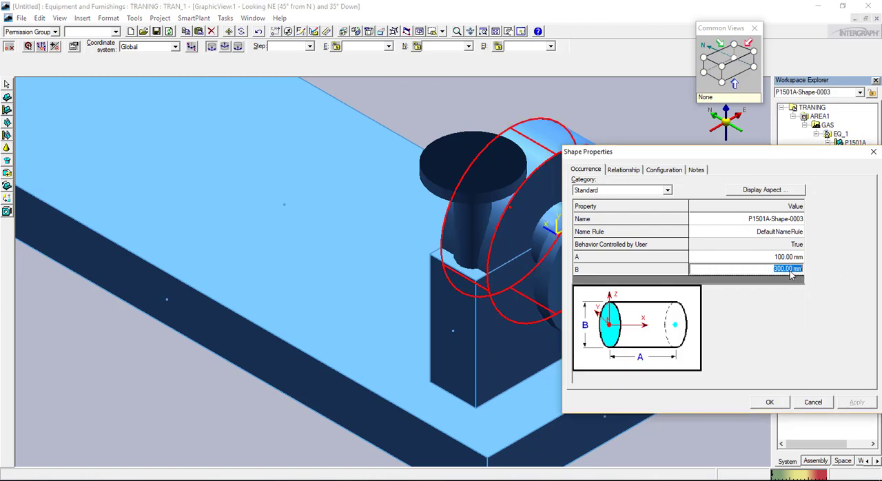
{"action": "type", "text": "350"}
{"action": "key", "text": "Tab"}
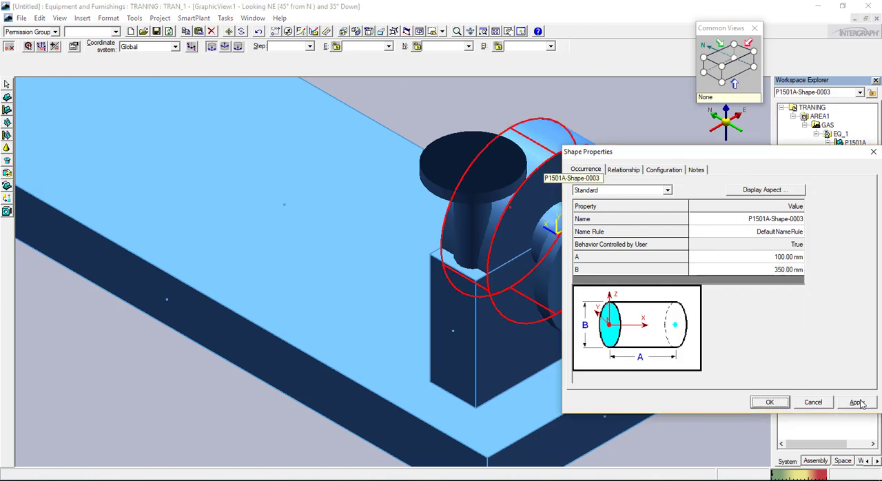
{"action": "left_click", "coordinate": [857, 402]}
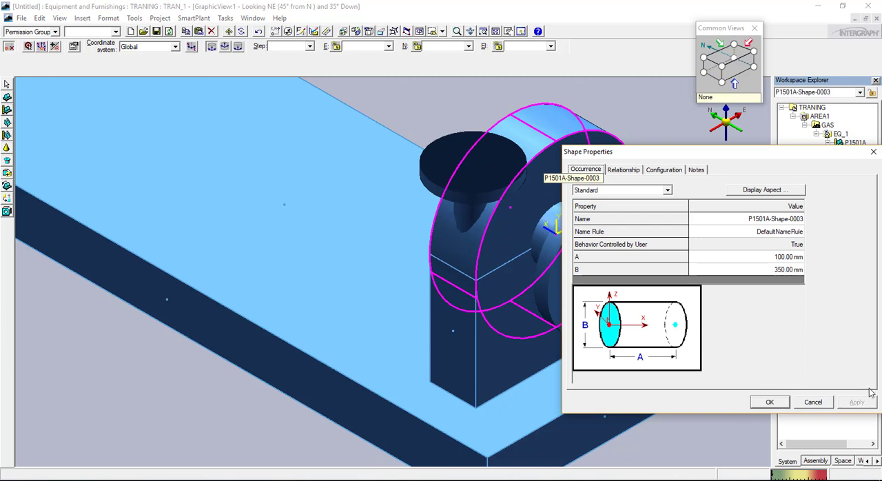
{"action": "left_click", "coordinate": [770, 402]}
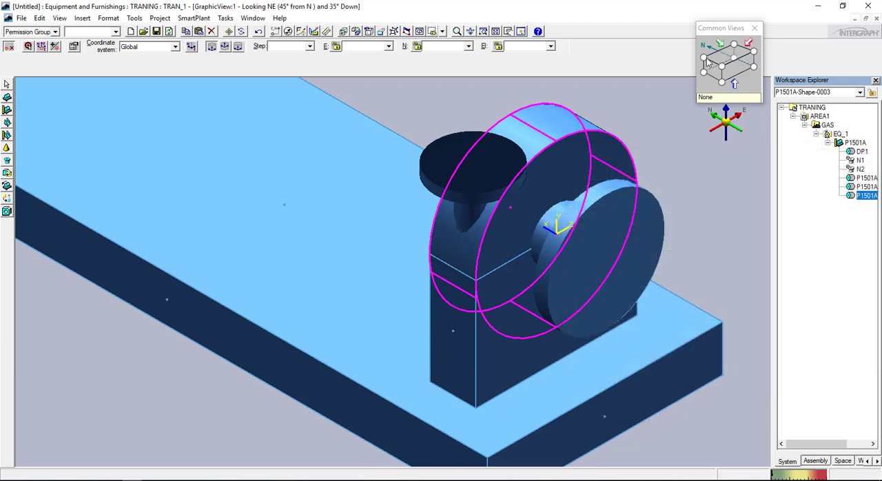
{"action": "left_click", "coordinate": [732, 74]}
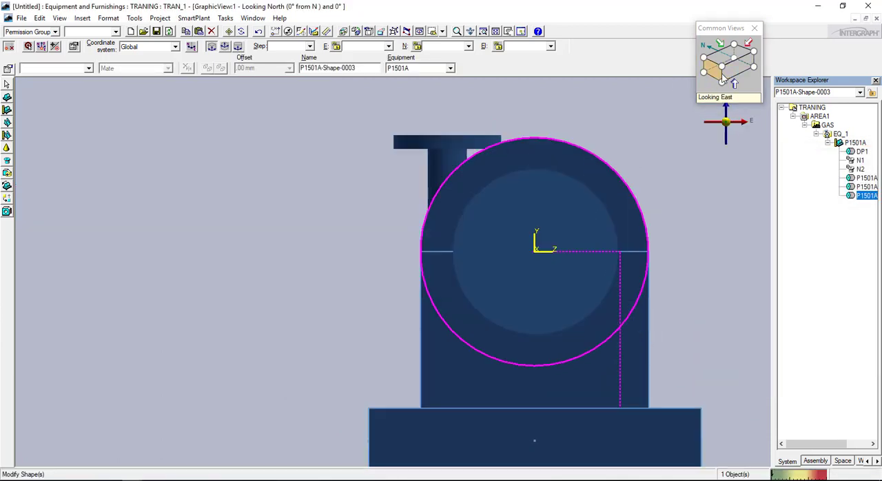
Examine the pump's casing, support block and nozzles in the east, southeast isometric and north views
{"action": "left_click", "coordinate": [721, 77]}
{"action": "scroll", "coordinate": [512, 242], "scroll_direction": "down", "scroll_amount": 2}
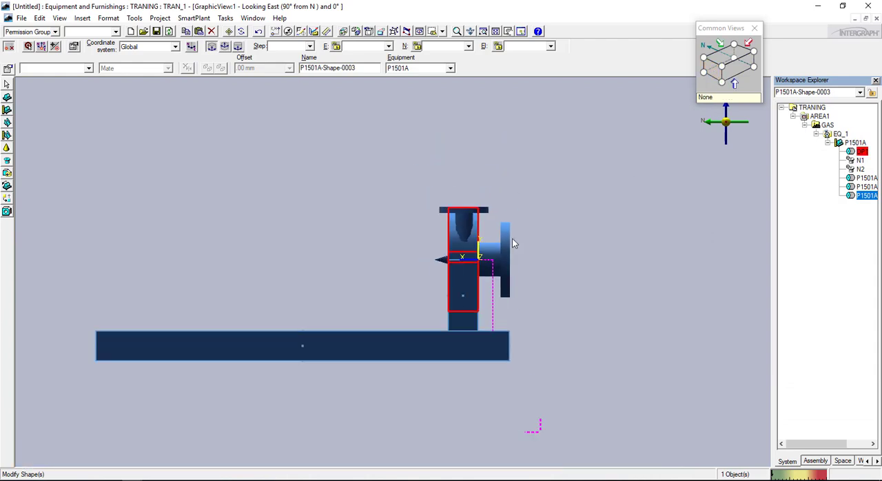
{"action": "left_click", "coordinate": [710, 62]}
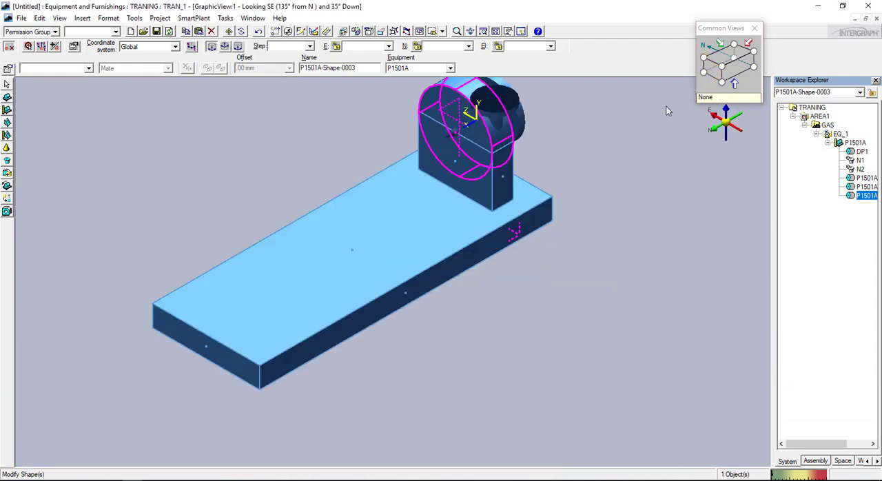
{"action": "middle_click_drag", "start_coordinate": [452, 216], "coordinate": [532, 267]}
{"action": "scroll", "coordinate": [532, 296], "scroll_direction": "down", "scroll_amount": 1}
{"action": "scroll", "coordinate": [540, 206], "scroll_direction": "up", "scroll_amount": 2}
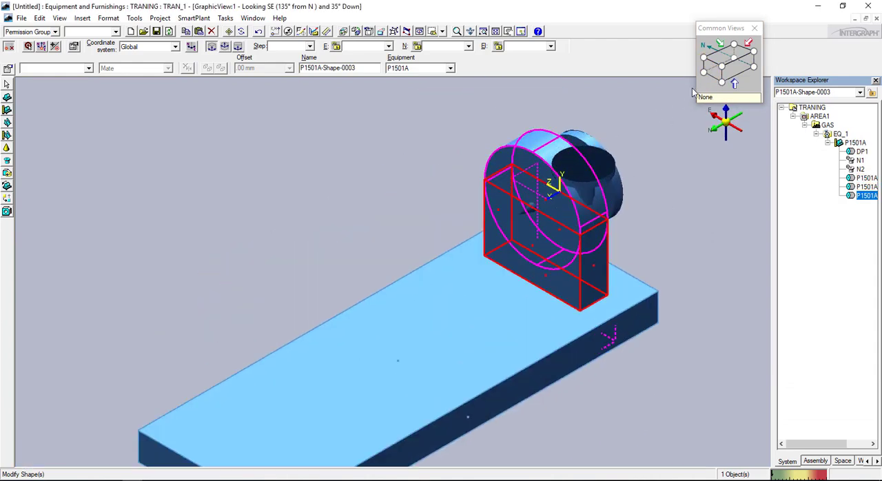
{"action": "left_click", "coordinate": [732, 76]}
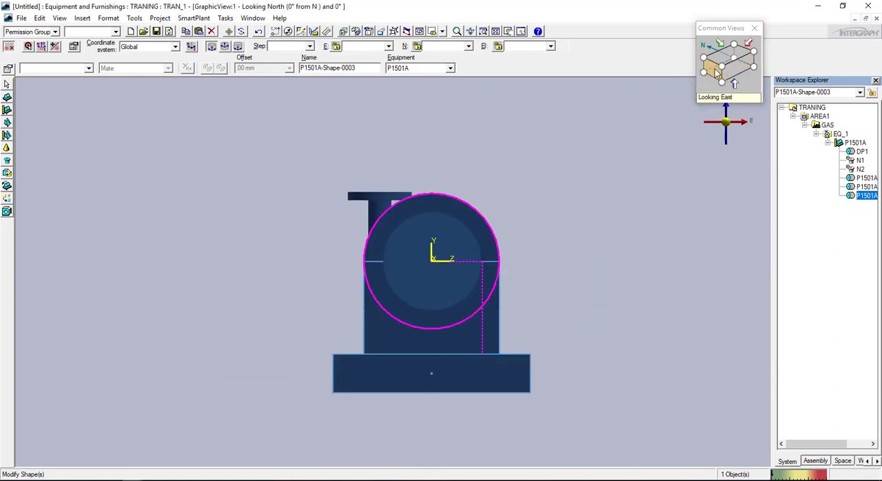
{"action": "left_click", "coordinate": [717, 74]}
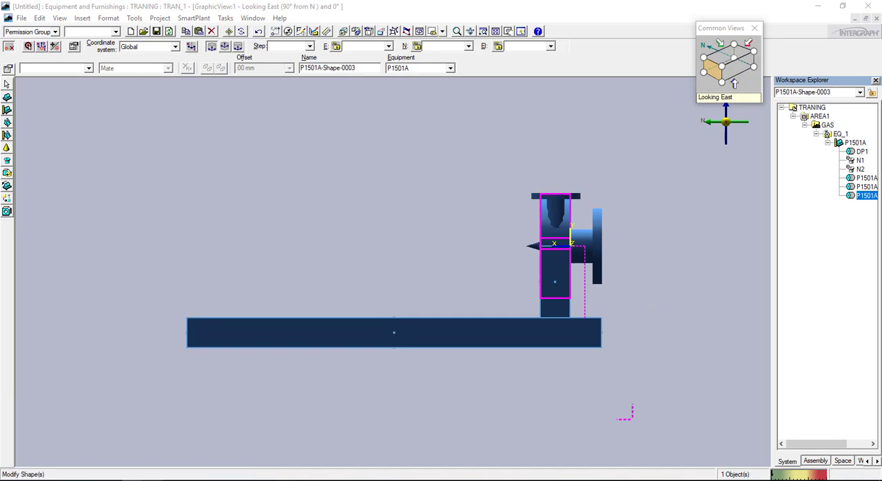
Switch to sample project.pdf in Adobe Reader and examine the tapered section beside the pump casing in the plan view
{"action": "left_click", "coordinate": [162, 479]}
{"action": "scroll", "coordinate": [241, 172], "scroll_direction": "left", "scroll_amount": 3}
{"action": "scroll", "coordinate": [258, 143], "scroll_direction": "up", "scroll_amount": 1}
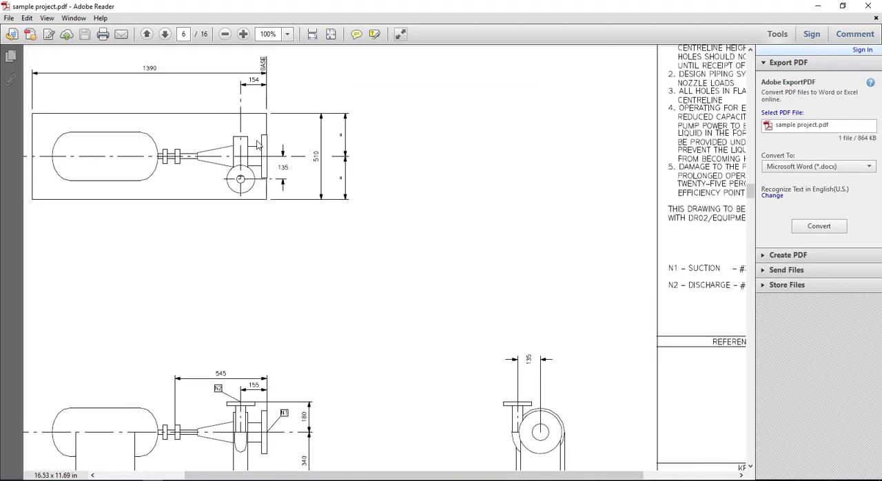
{"action": "scroll", "coordinate": [215, 179], "scroll_direction": "left", "scroll_amount": 1}
{"action": "scroll", "coordinate": [233, 139], "scroll_direction": "up", "scroll_amount": 1}
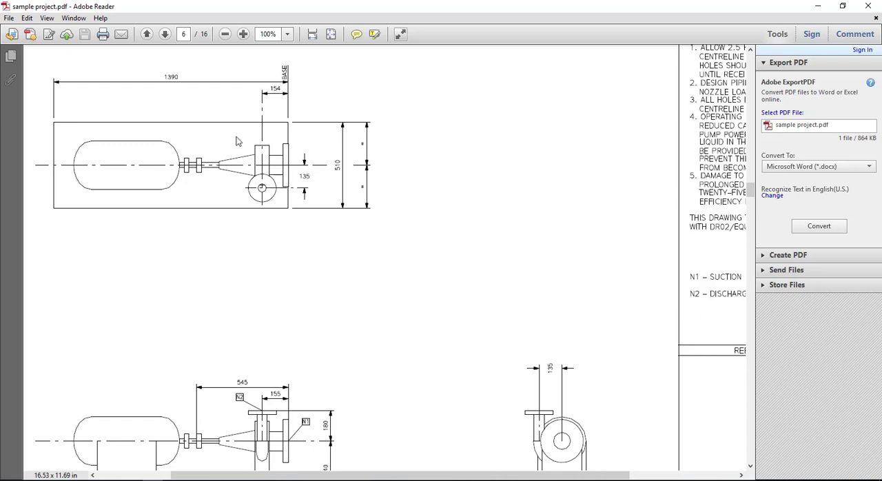
{"action": "mouse_move", "coordinate": [218, 160]}
{"action": "left_mouse_down"}
{"action": "mouse_move", "coordinate": [218, 182]}
{"action": "mouse_move", "coordinate": [266, 160]}
{"action": "mouse_move", "coordinate": [231, 174]}
{"action": "left_mouse_up"}
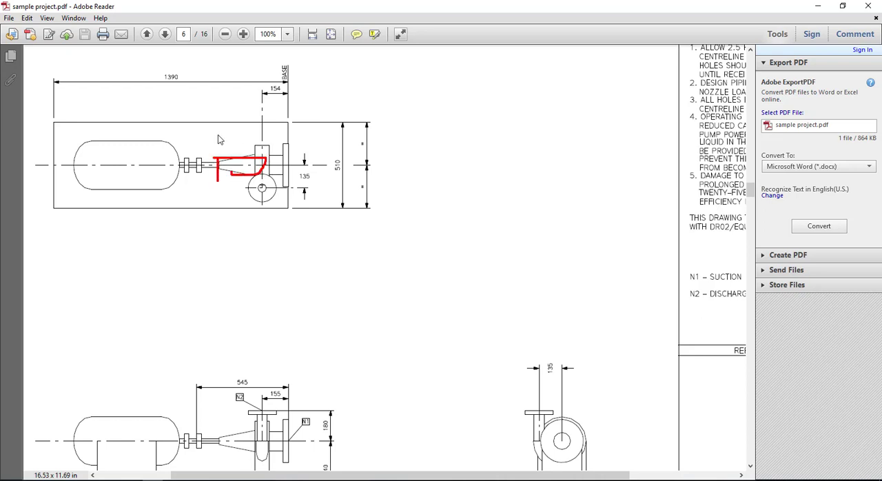
{"action": "mouse_move", "coordinate": [218, 140]}
{"action": "left_mouse_down"}
{"action": "mouse_move", "coordinate": [278, 135]}
{"action": "mouse_move", "coordinate": [270, 142]}
{"action": "left_mouse_up"}
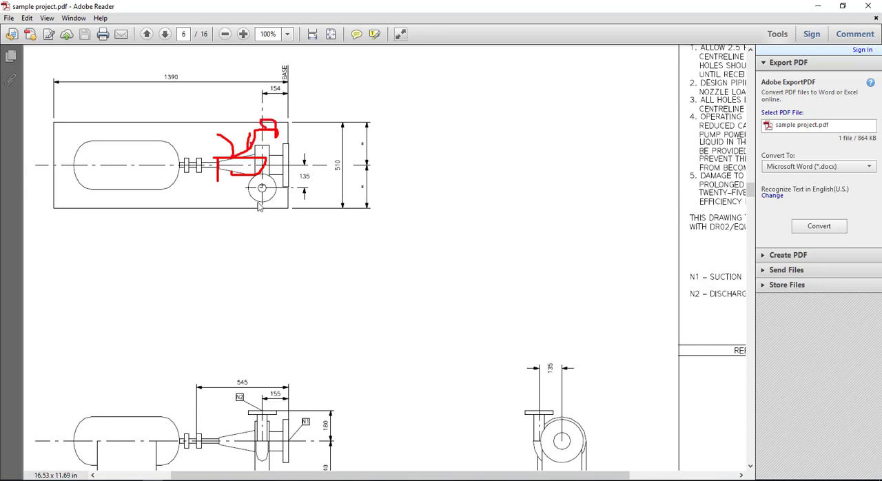
{"action": "key", "text": "Escape"}
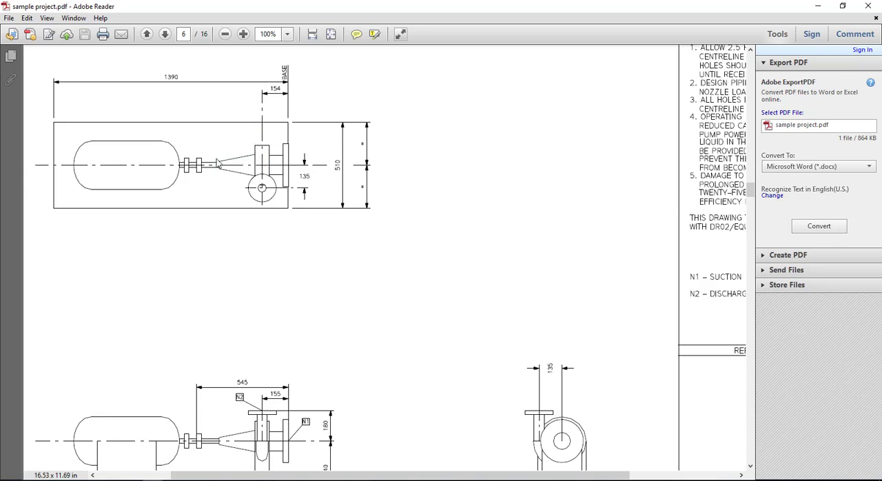
{"action": "left_click_drag", "start_coordinate": [217, 149], "coordinate": [218, 171]}
{"action": "left_click_drag", "start_coordinate": [247, 147], "coordinate": [254, 166]}
Switch back to the equipment model and start adding a right circular cone shape to pump P1501A
{"action": "mouse_move", "coordinate": [138, 478]}
{"action": "left_click", "coordinate": [76, 452]}
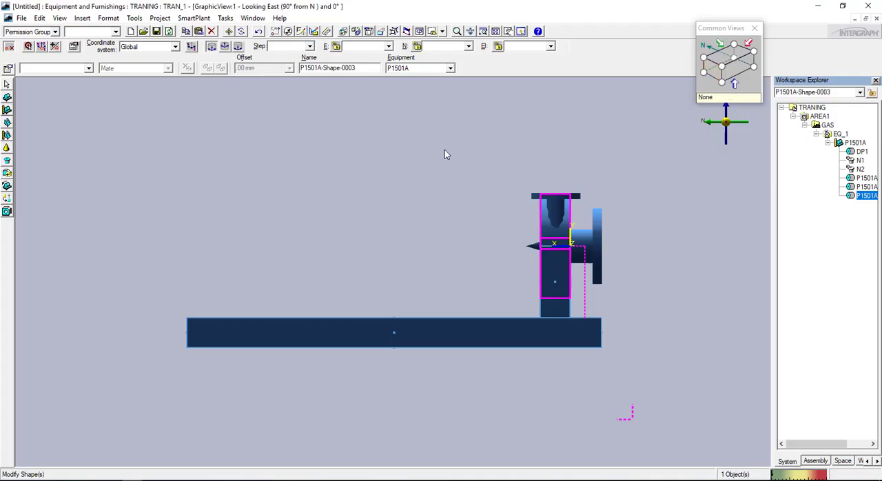
{"action": "left_click", "coordinate": [7, 158]}
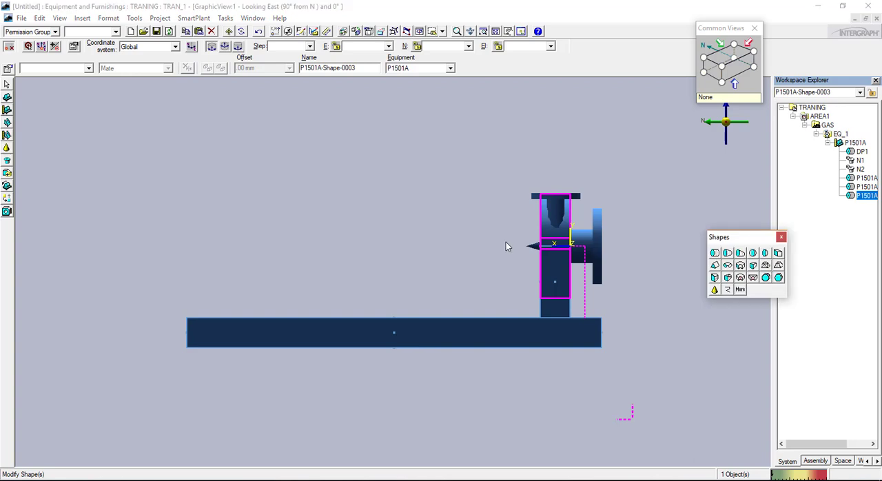
{"action": "left_click", "coordinate": [739, 255]}
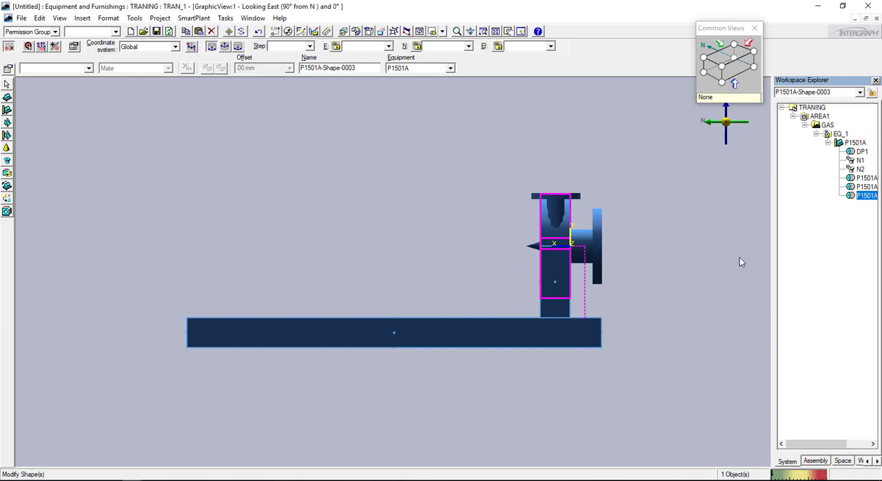
{"action": "left_click", "coordinate": [553, 268]}
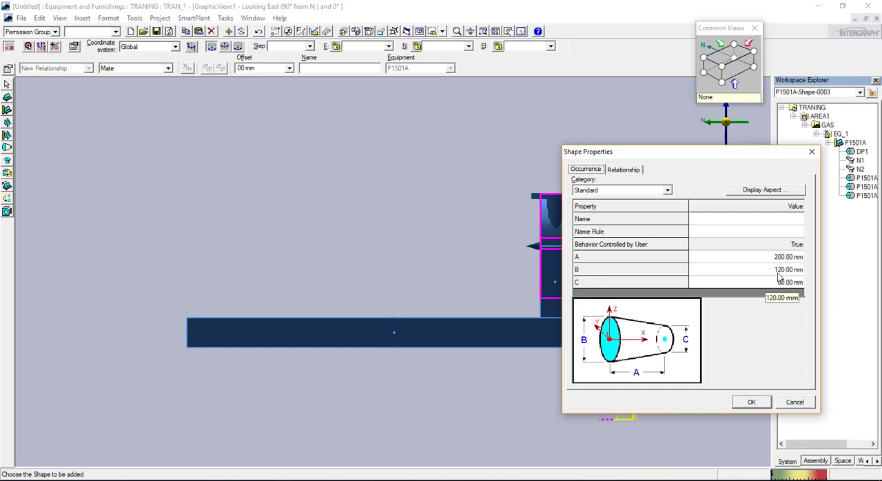
Set the cone's dimensions A to 300 mm, B to 250 mm and C to 80 mm and accept them
{"action": "left_click", "coordinate": [786, 258]}
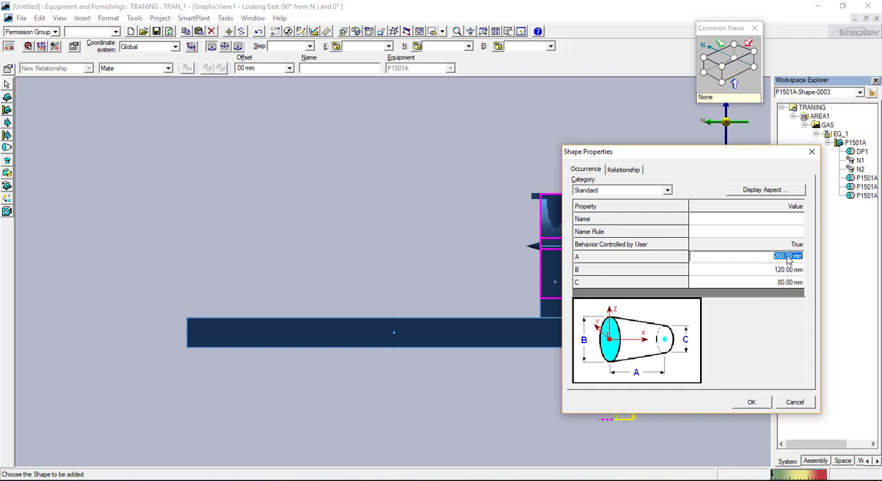
{"action": "type", "text": "300"}
{"action": "key", "text": "Tab"}
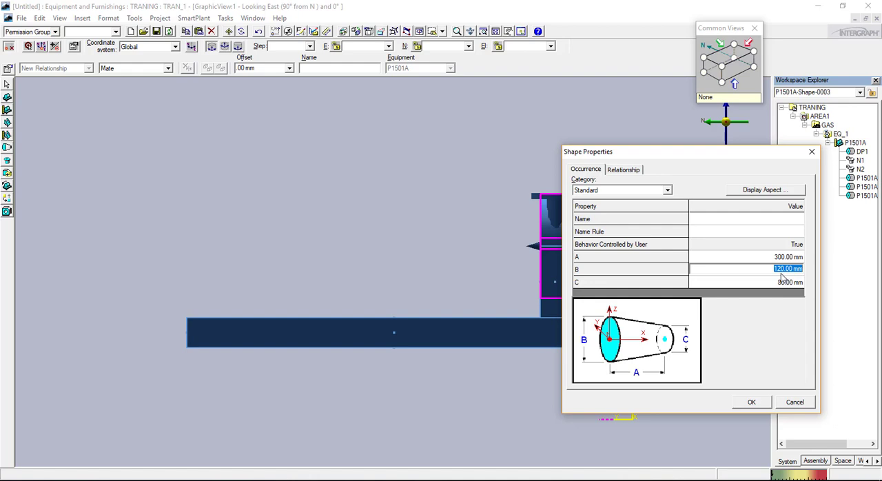
{"action": "type", "text": "250"}
{"action": "key", "text": "Tab"}
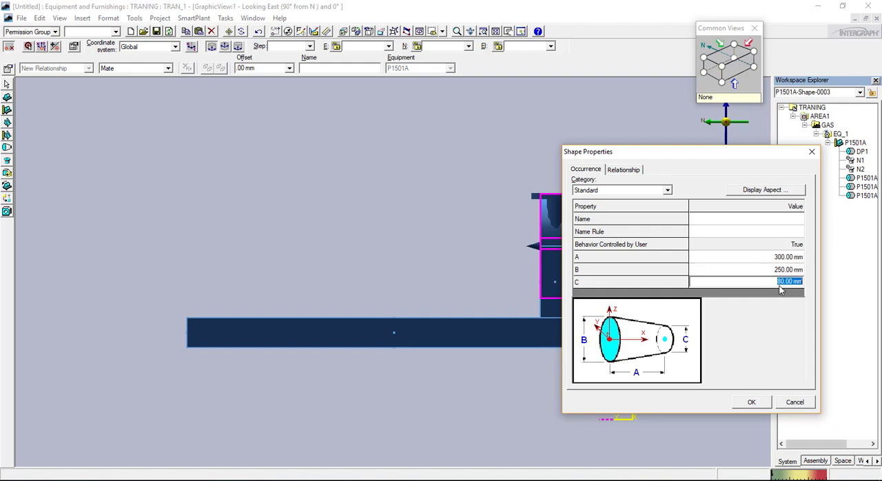
{"action": "type", "text": "50"}
{"action": "key", "text": "Tab"}
{"action": "left_click", "coordinate": [788, 288]}
{"action": "type", "text": "80"}
{"action": "key", "text": "Tab"}
{"action": "left_click", "coordinate": [753, 402]}
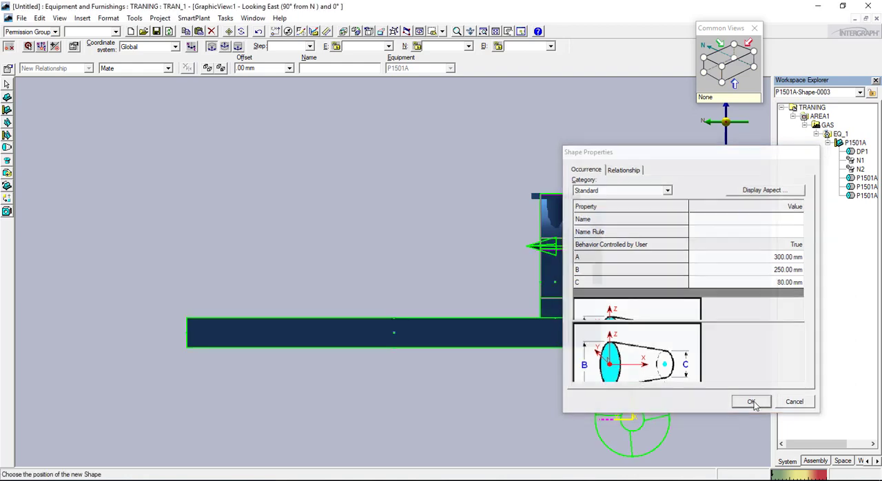
Place the cone's large end at the centre of the casing's north face, pointing away from nozzle N1
{"action": "left_click", "coordinate": [722, 69]}
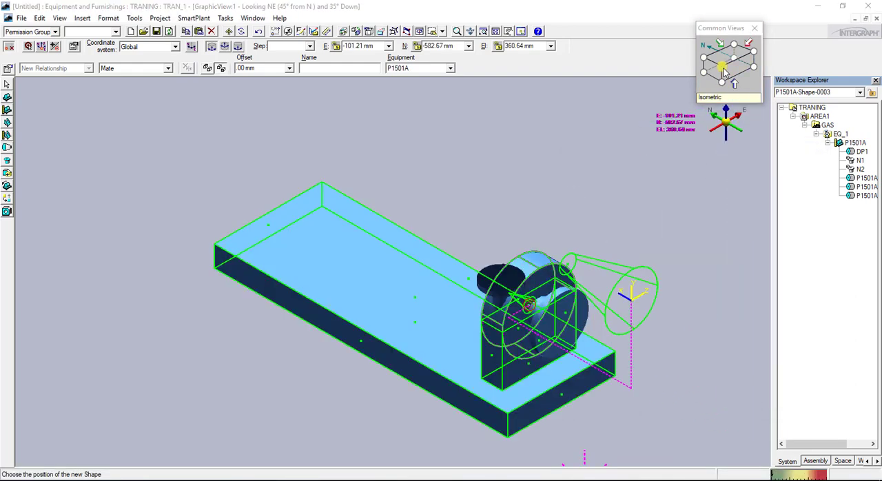
{"action": "left_click", "coordinate": [733, 44]}
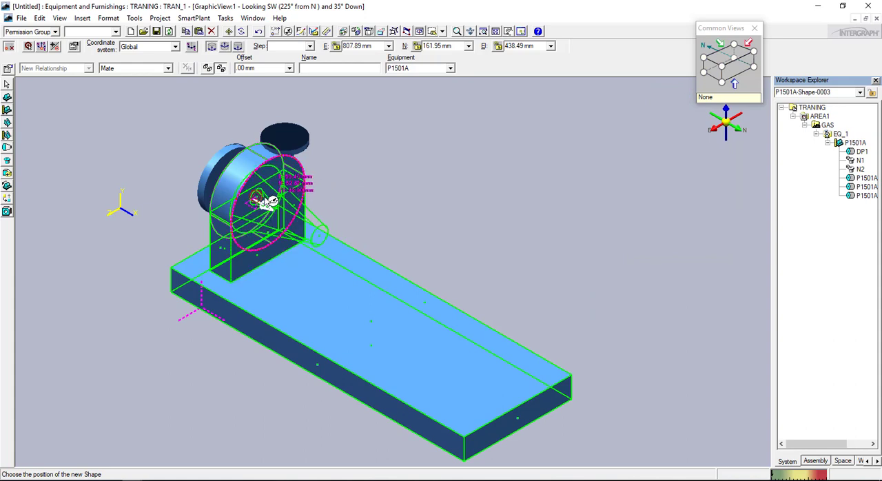
{"action": "left_click", "coordinate": [707, 64]}
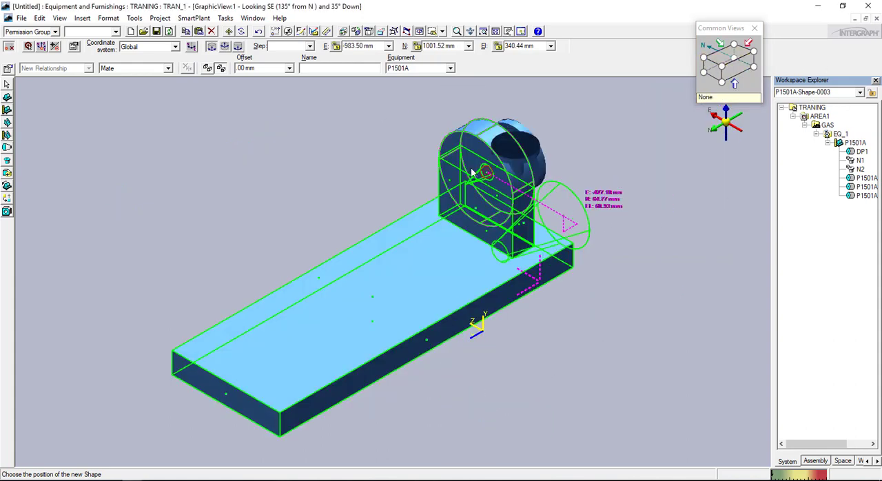
{"action": "scroll", "coordinate": [486, 175], "scroll_direction": "up", "scroll_amount": 6}
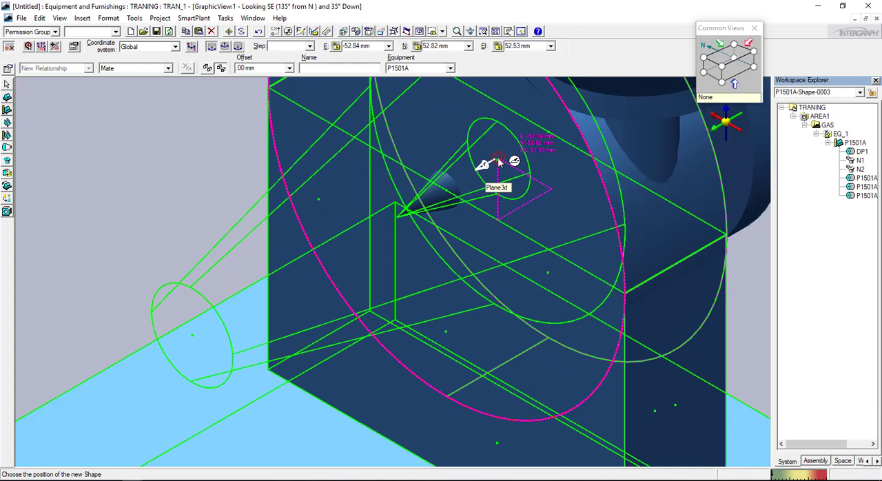
{"action": "left_click", "coordinate": [742, 77]}
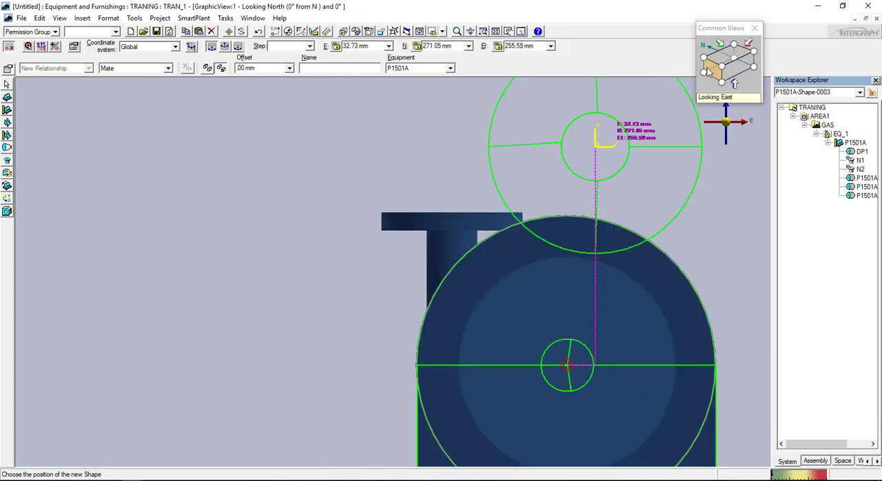
{"action": "left_click", "coordinate": [708, 72]}
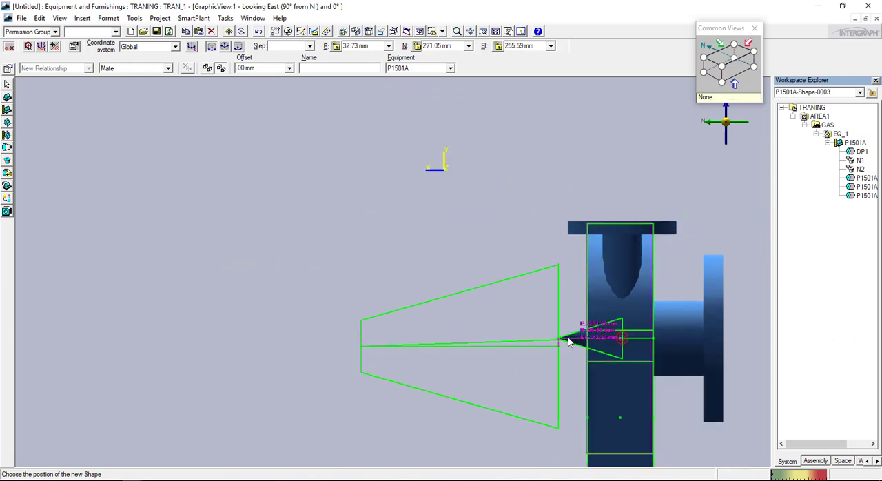
{"action": "scroll", "coordinate": [569, 343], "scroll_direction": "up", "scroll_amount": 5}
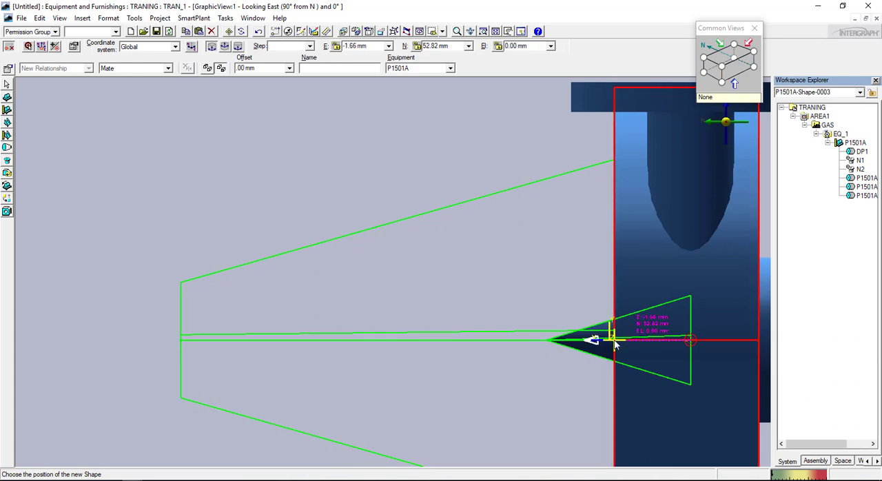
{"action": "left_click", "coordinate": [615, 345]}
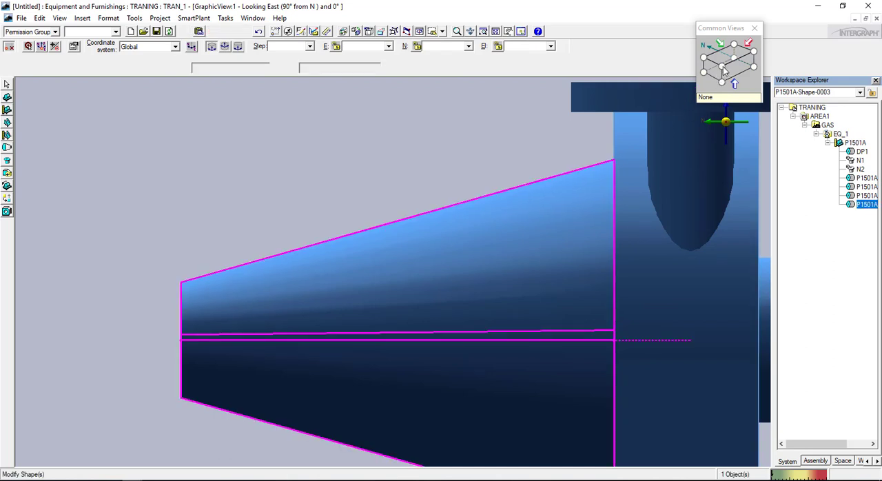
Check the placed cone in the northeast and southeast isometric views and compare it with the drawing in sample project.pdf
{"action": "left_click", "coordinate": [719, 81]}
{"action": "left_click", "coordinate": [716, 82]}
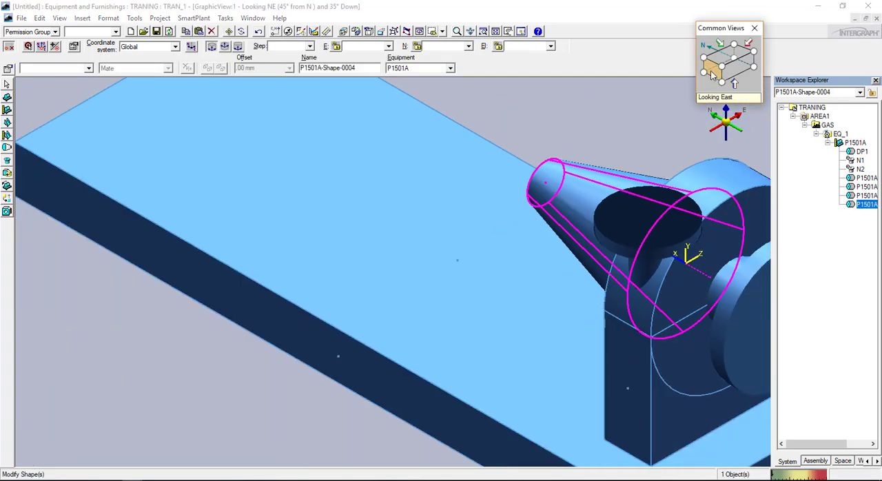
{"action": "left_click", "coordinate": [704, 59]}
{"action": "scroll", "coordinate": [423, 240], "scroll_direction": "down", "scroll_amount": 5}
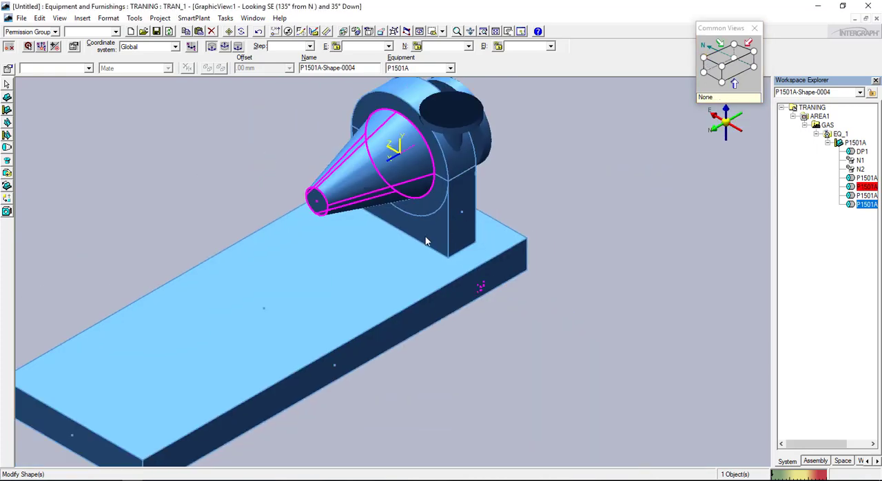
{"action": "left_click", "coordinate": [154, 480]}
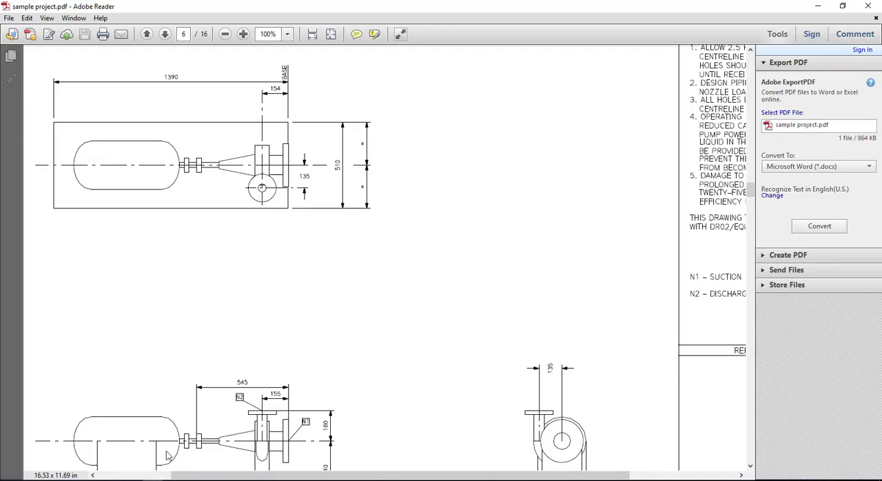
{"action": "mouse_move", "coordinate": [132, 480]}
{"action": "left_click", "coordinate": [69, 431]}
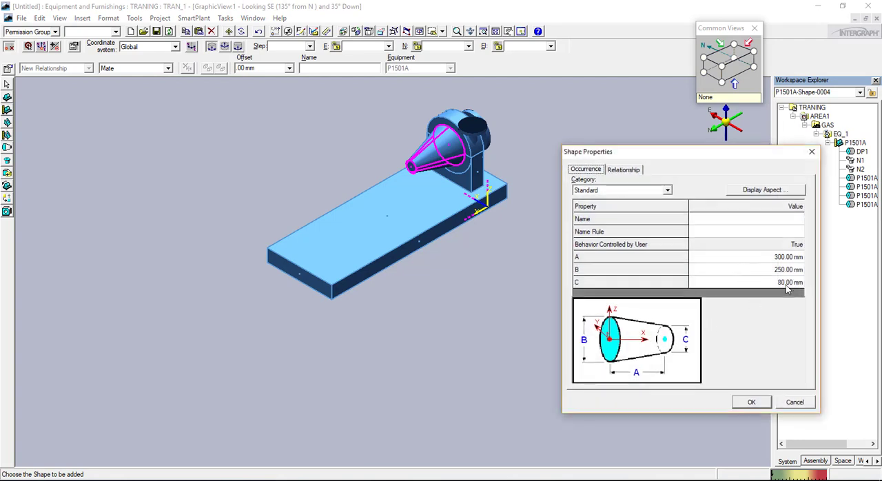
Cancel the pending extra cone and start adding a right circular cylinder shape to pump P1501A
{"action": "left_click", "coordinate": [788, 258]}
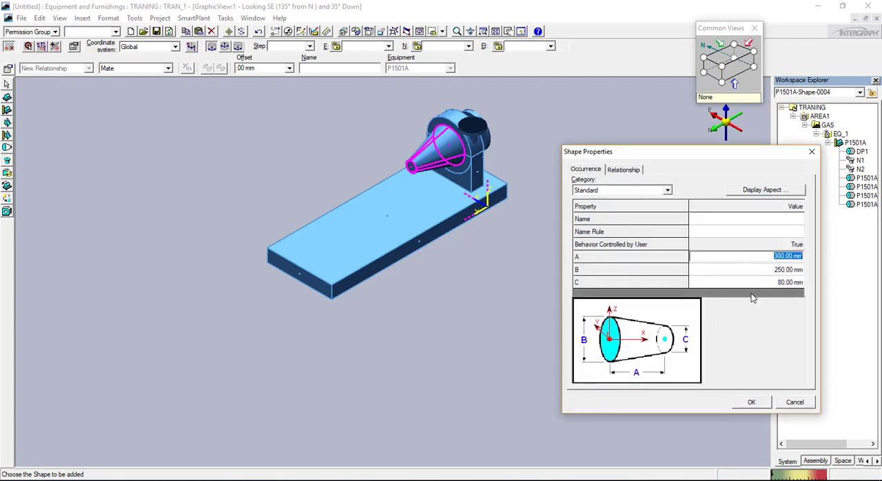
{"action": "left_click", "coordinate": [794, 402]}
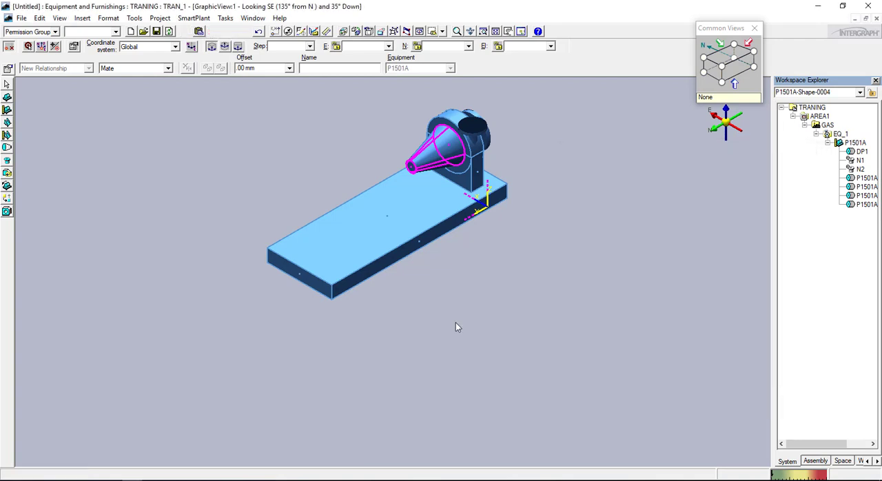
{"action": "left_click", "coordinate": [6, 149]}
{"action": "left_click_drag", "start_coordinate": [743, 240], "coordinate": [769, 299]}
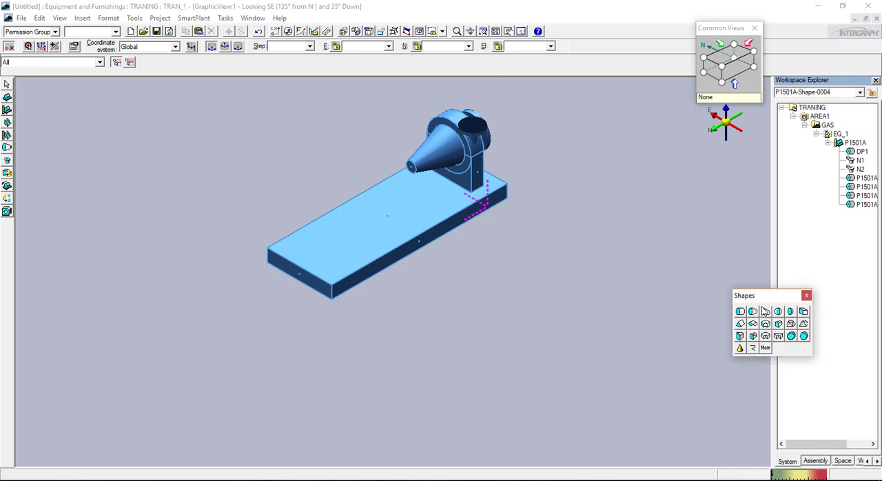
{"action": "left_click", "coordinate": [742, 324]}
{"action": "left_click", "coordinate": [421, 163]}
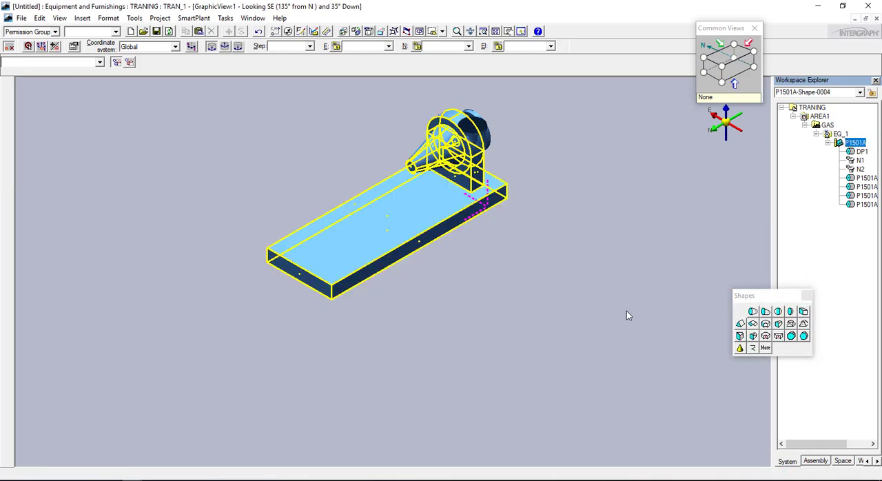
{"action": "left_click", "coordinate": [741, 312]}
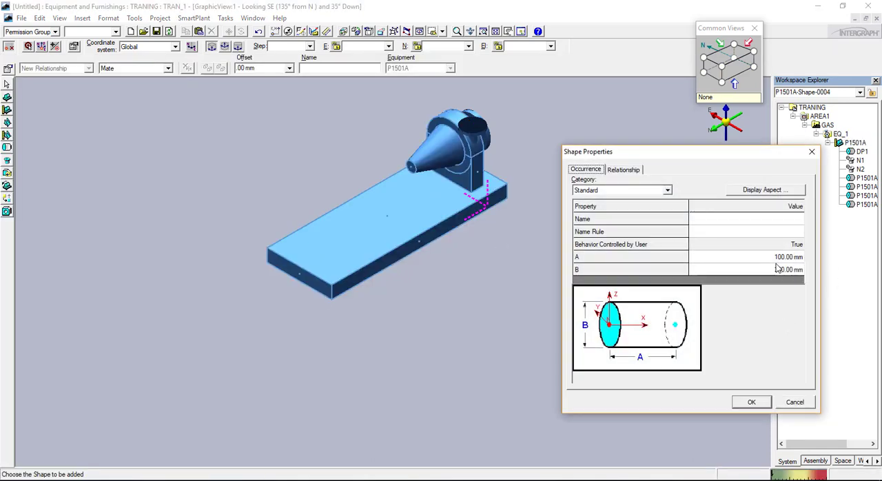
Set the cylinder's dimensions A to 150 mm and B to 80 mm and accept them
{"action": "left_click", "coordinate": [789, 257]}
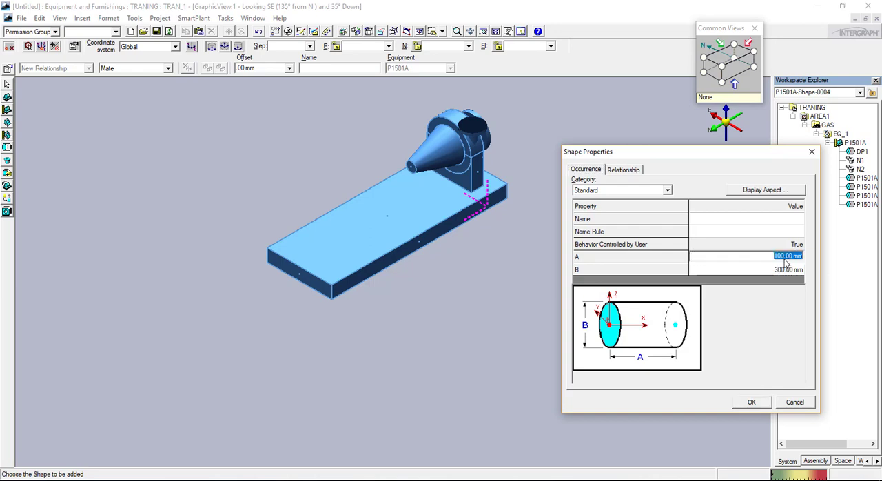
{"action": "type", "text": "50"}
{"action": "key", "text": "Return"}
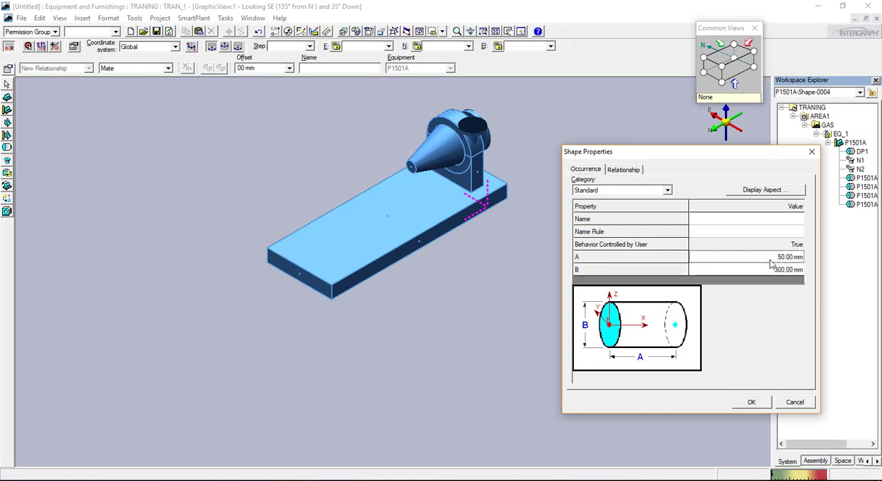
{"action": "left_click", "coordinate": [770, 259]}
{"action": "left_click", "coordinate": [788, 271]}
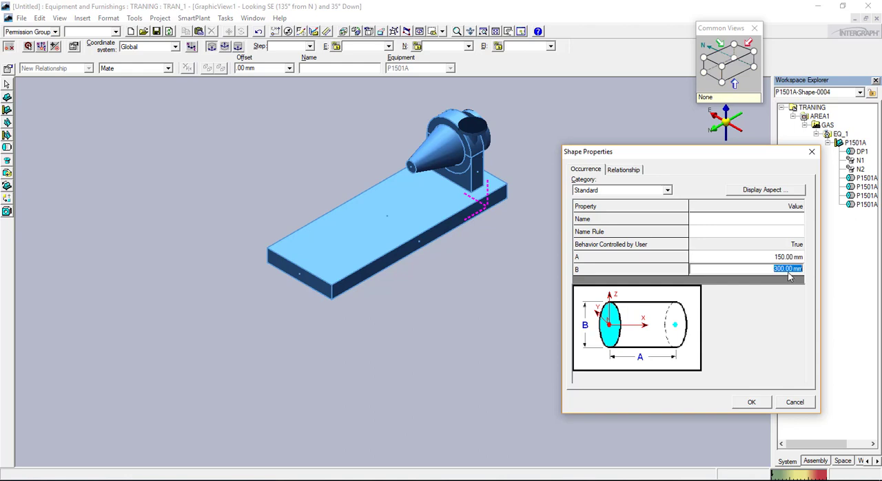
{"action": "type", "text": "80"}
{"action": "key", "text": "Return"}
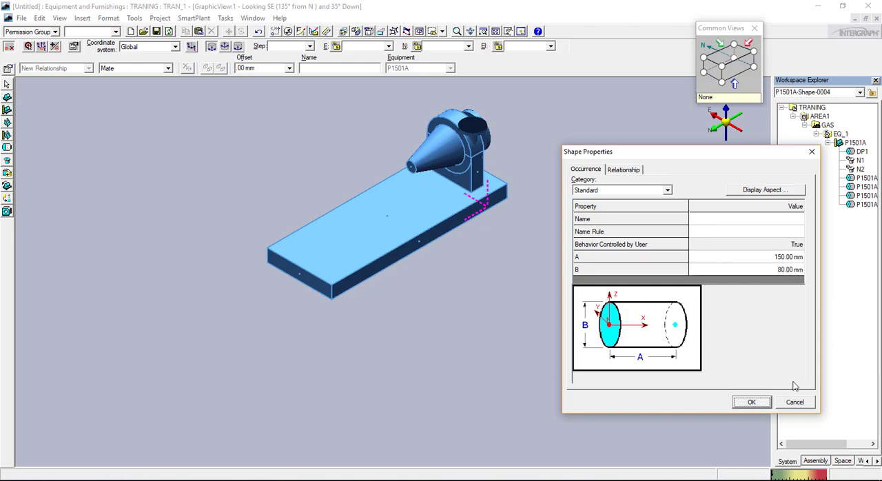
{"action": "left_click", "coordinate": [751, 402]}
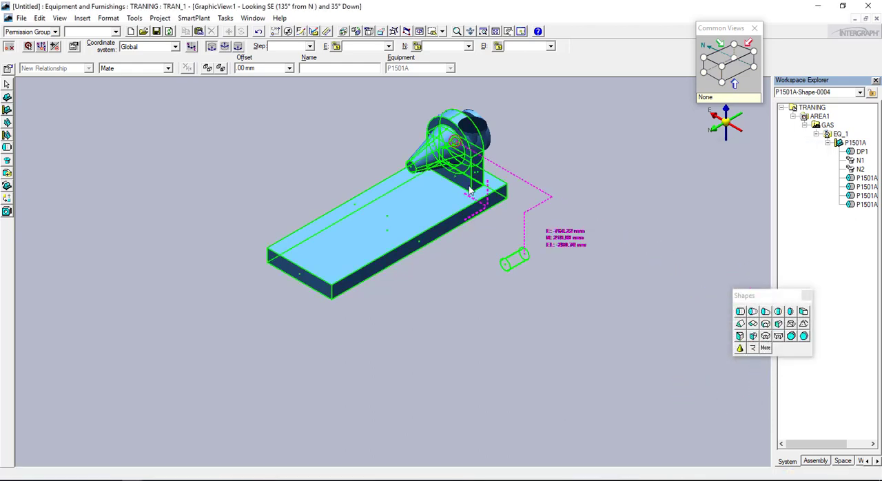
Place the shaft cylinder at the centre of the cone's small end face, extending away from the casing
{"action": "scroll", "coordinate": [383, 170], "scroll_direction": "up", "scroll_amount": 3}
{"action": "scroll", "coordinate": [384, 170], "scroll_direction": "up", "scroll_amount": 2}
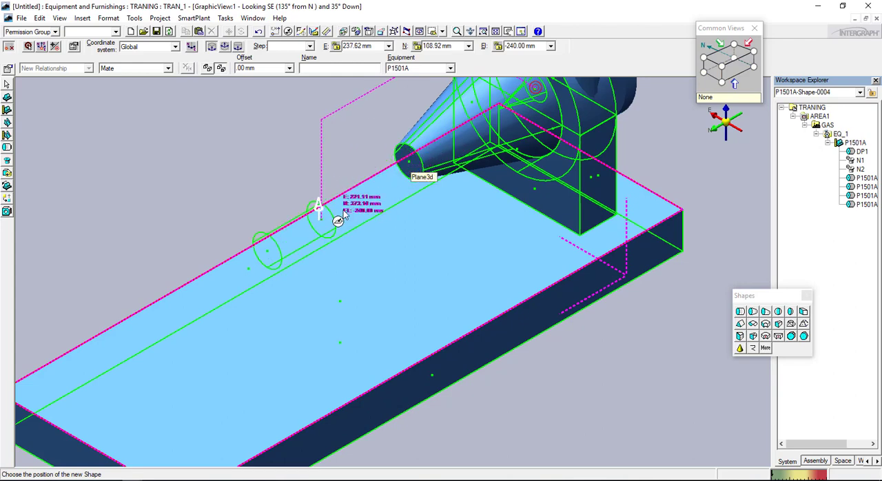
{"action": "scroll", "coordinate": [404, 170], "scroll_direction": "up", "scroll_amount": 3}
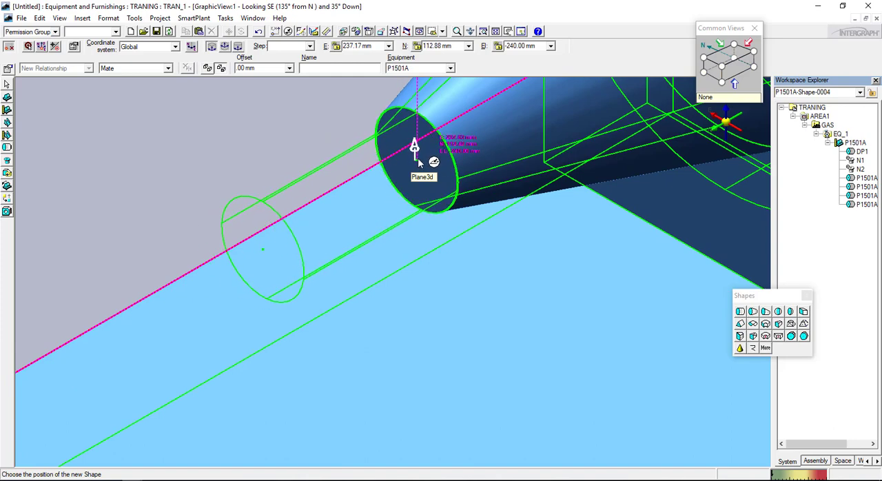
{"action": "scroll", "coordinate": [420, 161], "scroll_direction": "up", "scroll_amount": 5}
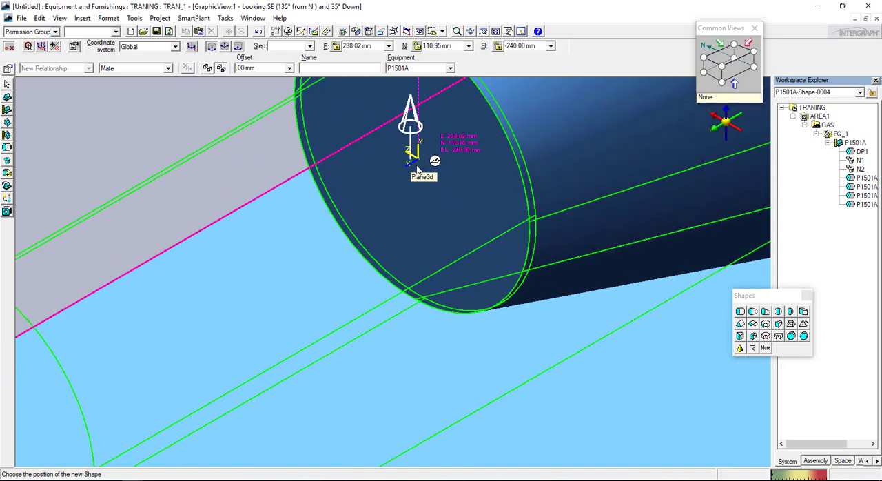
{"action": "left_click", "coordinate": [425, 167]}
{"action": "scroll", "coordinate": [414, 310], "scroll_direction": "down", "scroll_amount": 5}
{"action": "scroll", "coordinate": [420, 336], "scroll_direction": "up", "scroll_amount": 1}
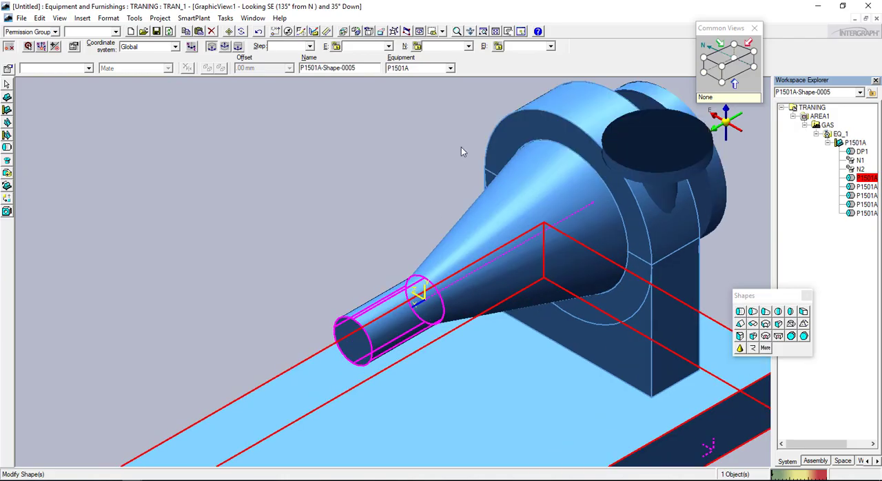
{"action": "middle_click_drag", "start_coordinate": [428, 303], "coordinate": [480, 155]}
Check the coupling in sample project.pdf, return to the equipment model and define another cylinder with A 40 mm and B 150 mm
{"action": "left_click", "coordinate": [152, 480]}
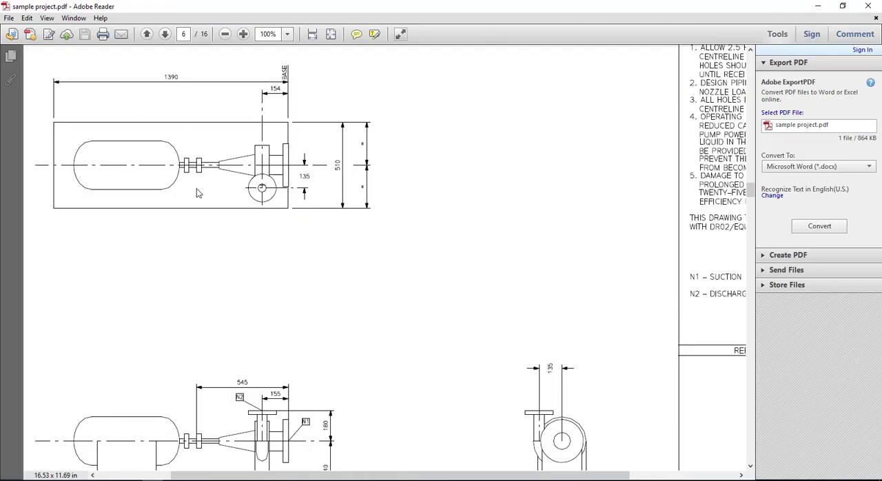
{"action": "mouse_move", "coordinate": [138, 480]}
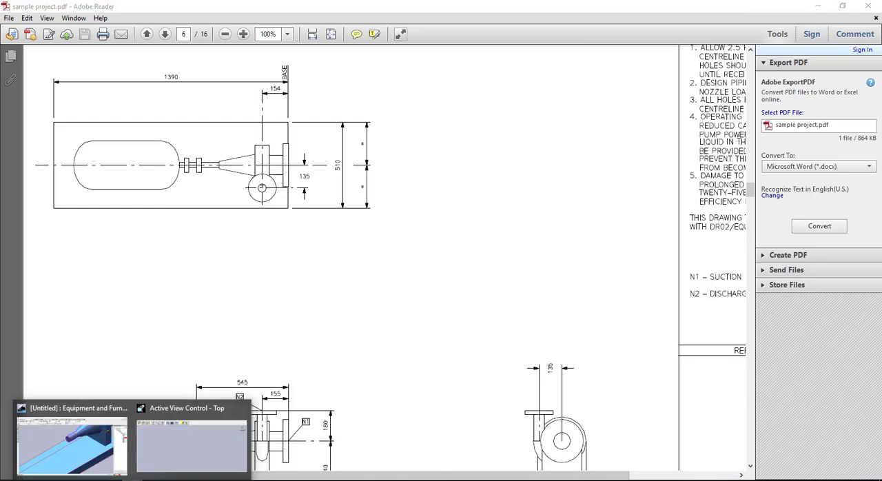
{"action": "left_click", "coordinate": [102, 449]}
{"action": "left_click", "coordinate": [741, 312]}
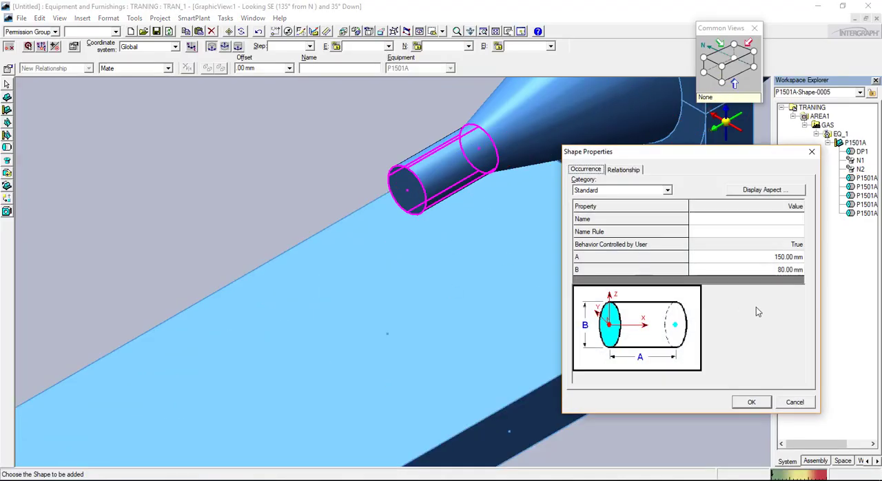
{"action": "left_click", "coordinate": [800, 263]}
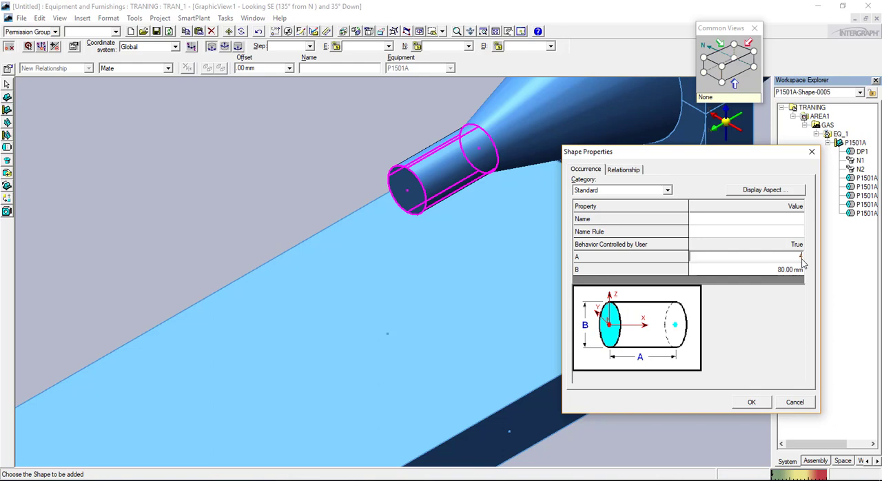
{"action": "left_click", "coordinate": [794, 273]}
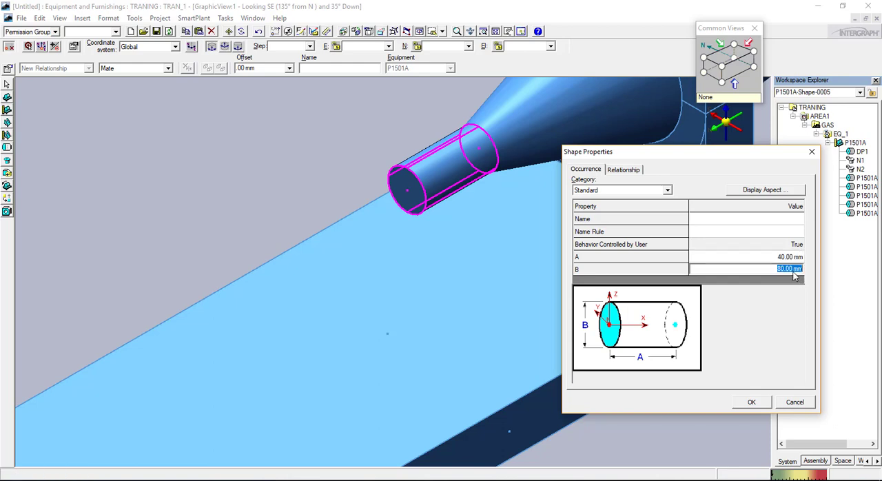
{"action": "key", "text": "Return"}
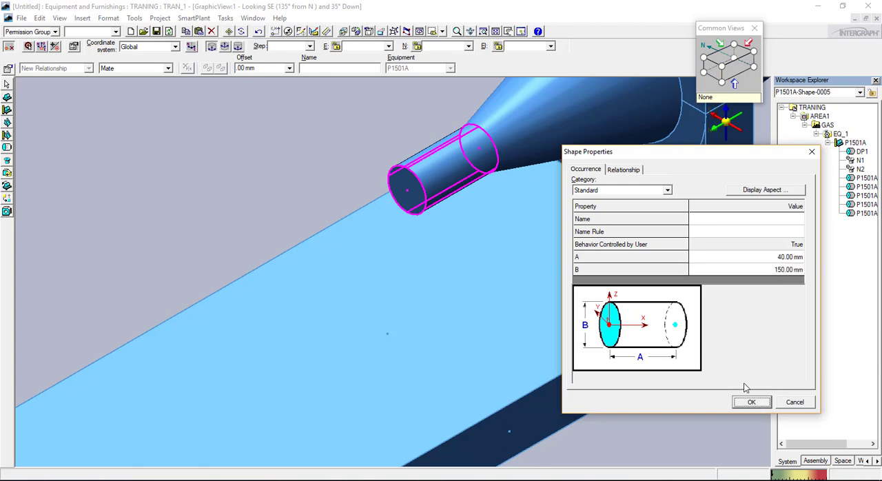
{"action": "left_click", "coordinate": [752, 403]}
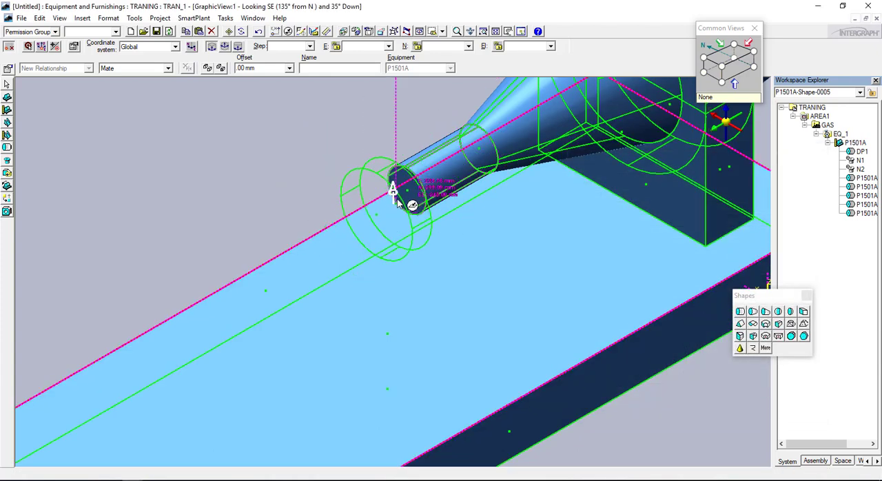
Place the coupling disc cylinder at the centre of the shaft cylinder's free end face and select the placed disc
{"action": "scroll", "coordinate": [406, 193], "scroll_direction": "up", "scroll_amount": 3}
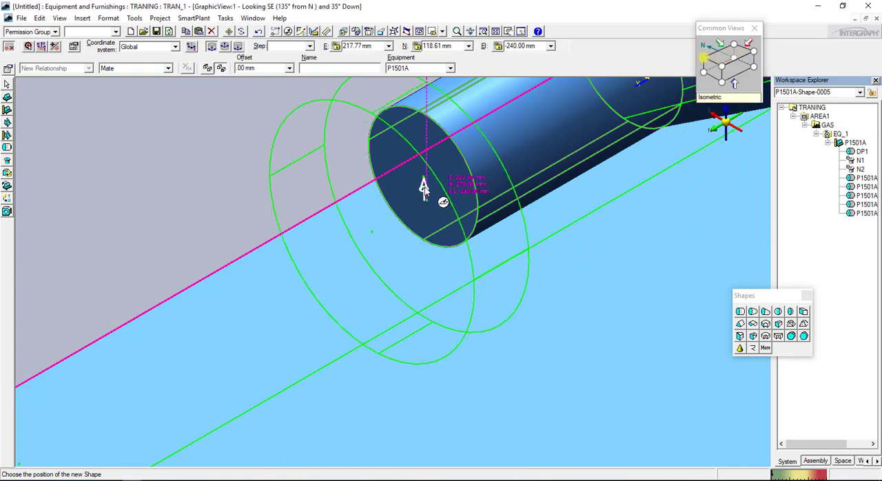
{"action": "left_click", "coordinate": [734, 69]}
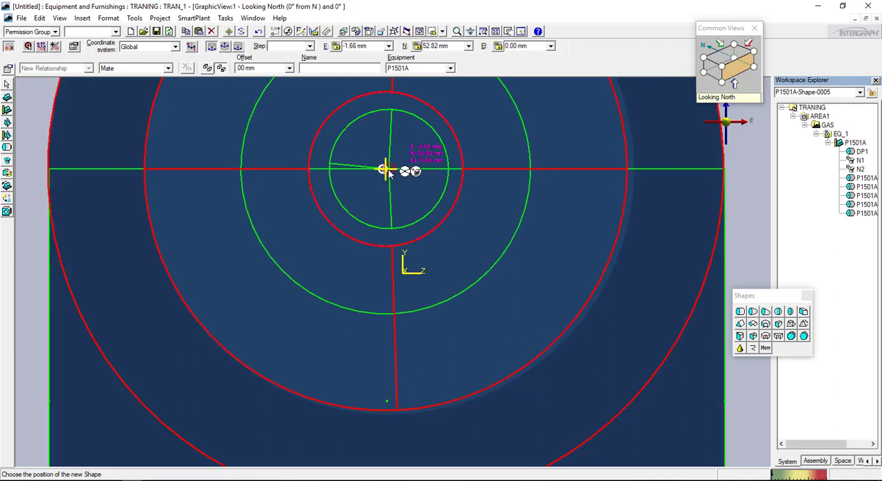
{"action": "left_click", "coordinate": [729, 73]}
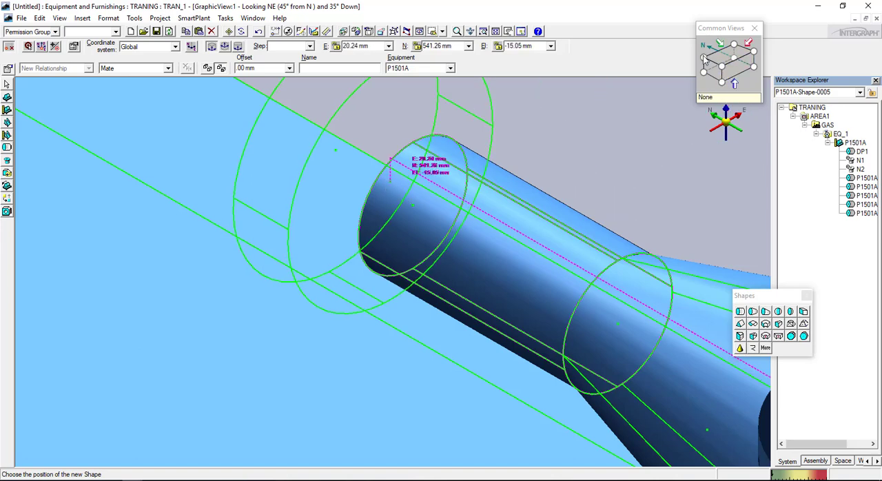
{"action": "left_click", "coordinate": [735, 45]}
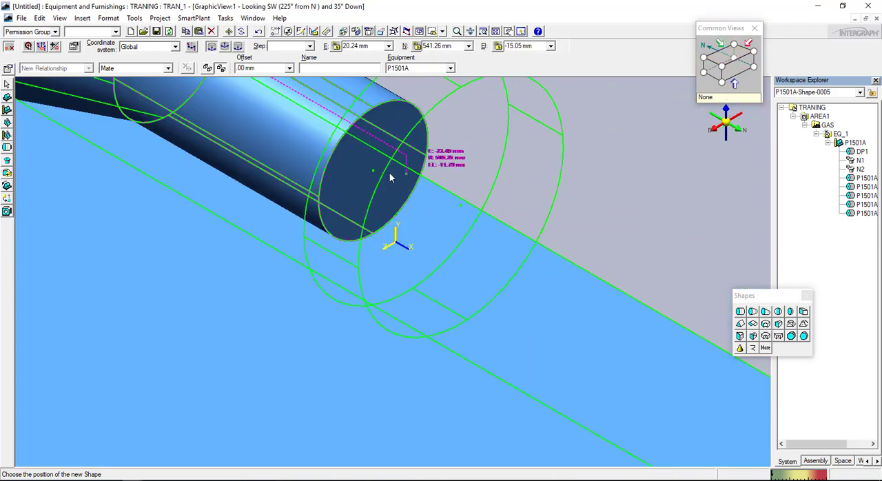
{"action": "scroll", "coordinate": [375, 174], "scroll_direction": "up", "scroll_amount": 3}
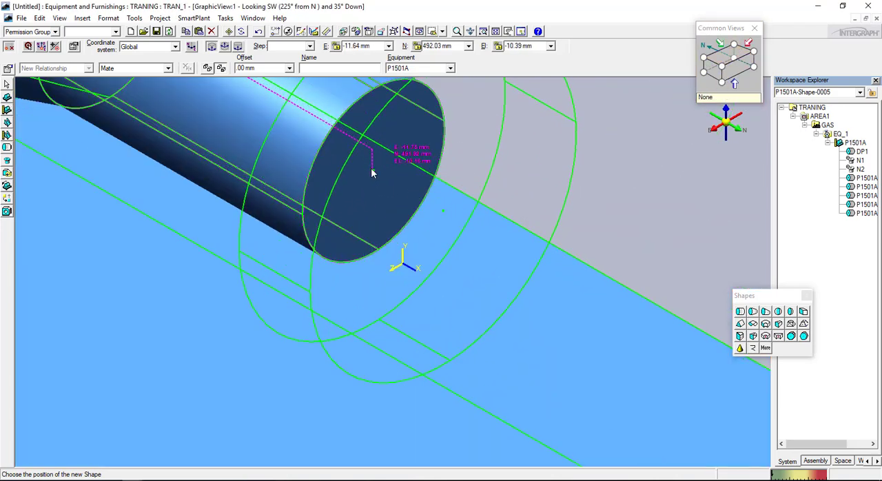
{"action": "scroll", "coordinate": [568, 242], "scroll_direction": "down", "scroll_amount": 5}
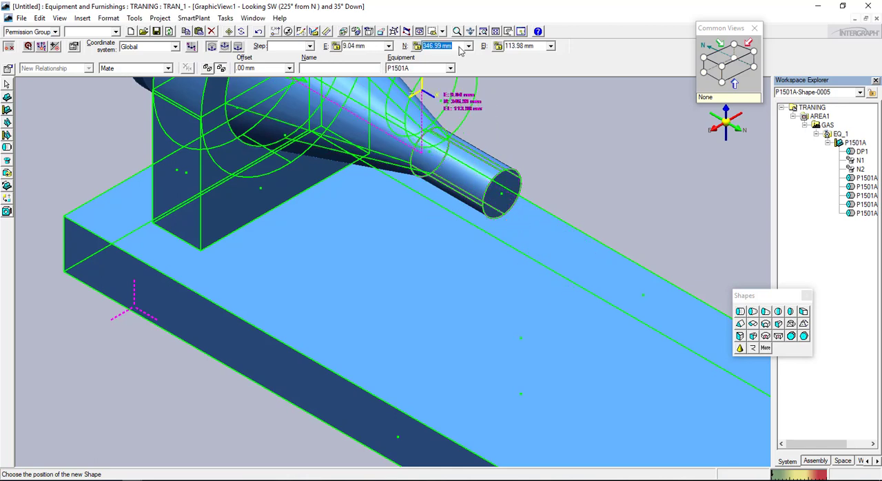
{"action": "type", "text": "0"}
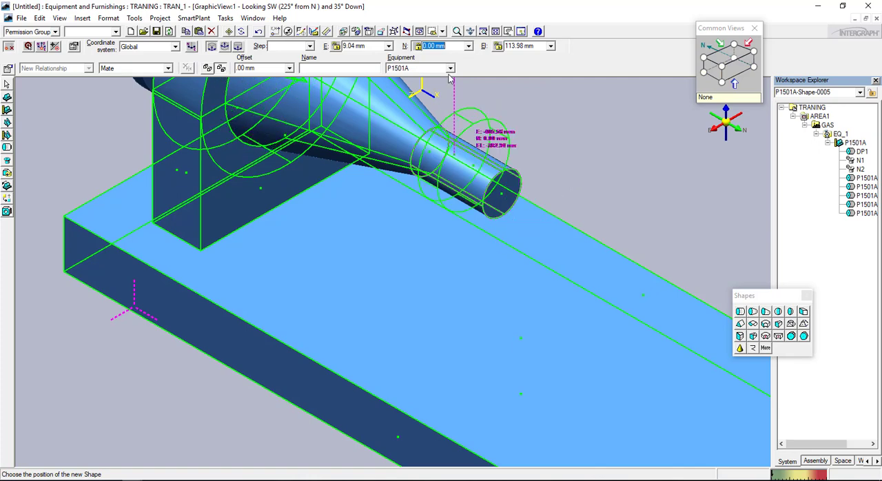
{"action": "scroll", "coordinate": [504, 172], "scroll_direction": "up", "scroll_amount": 8}
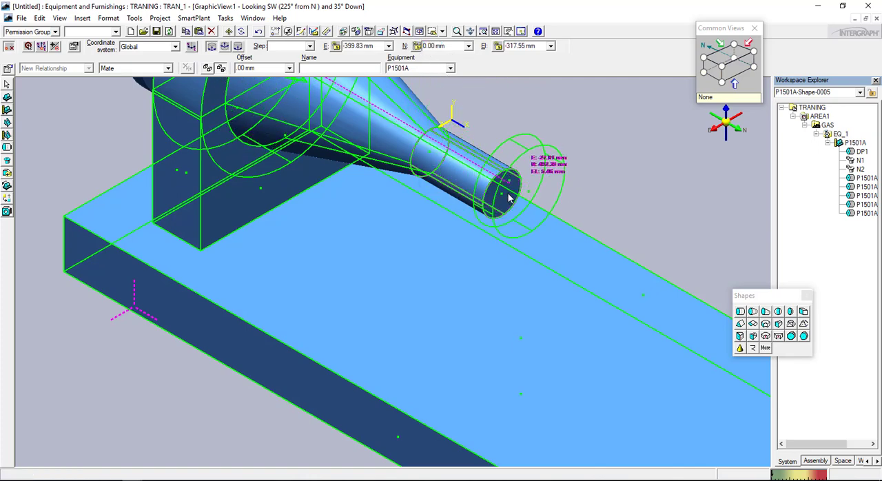
{"action": "scroll", "coordinate": [492, 199], "scroll_direction": "up", "scroll_amount": 4}
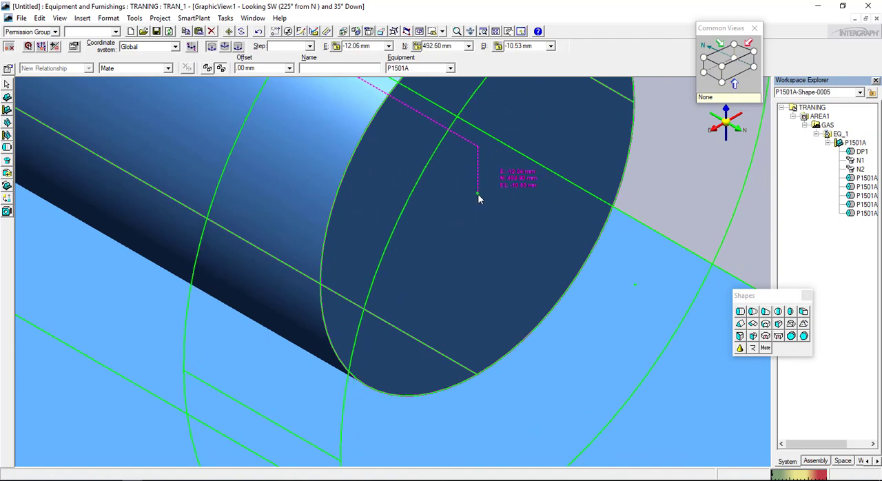
{"action": "left_click", "coordinate": [482, 199]}
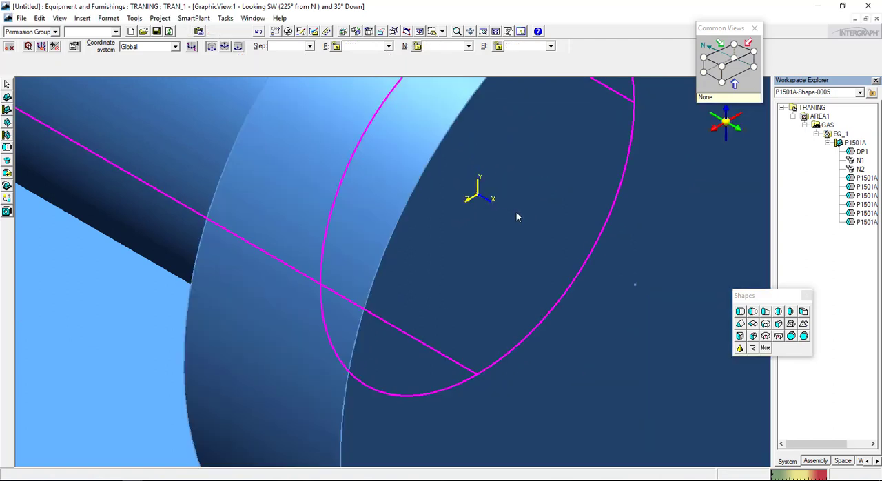
{"action": "left_click", "coordinate": [522, 204]}
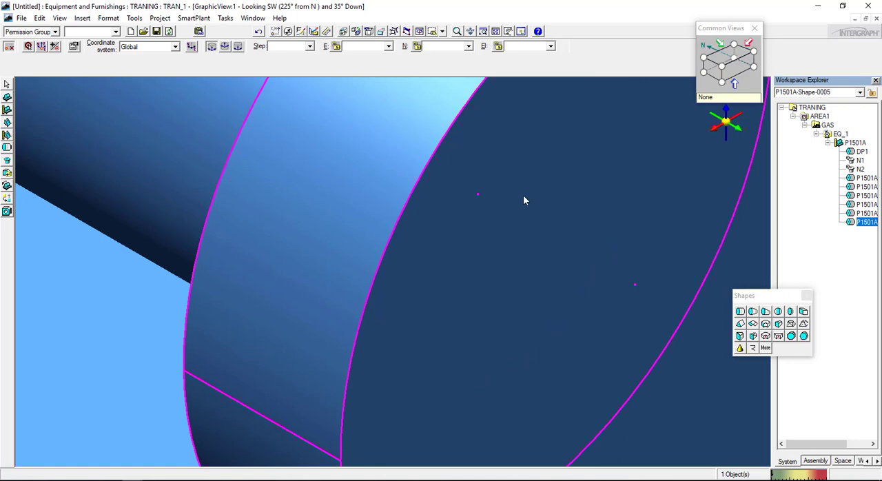
Define another cylinder shape on the coupling disc with A 100 mm and B 80 mm and accept it
{"action": "scroll", "coordinate": [523, 195], "scroll_direction": "down", "scroll_amount": 6}
{"action": "scroll", "coordinate": [545, 153], "scroll_direction": "down", "scroll_amount": 5}
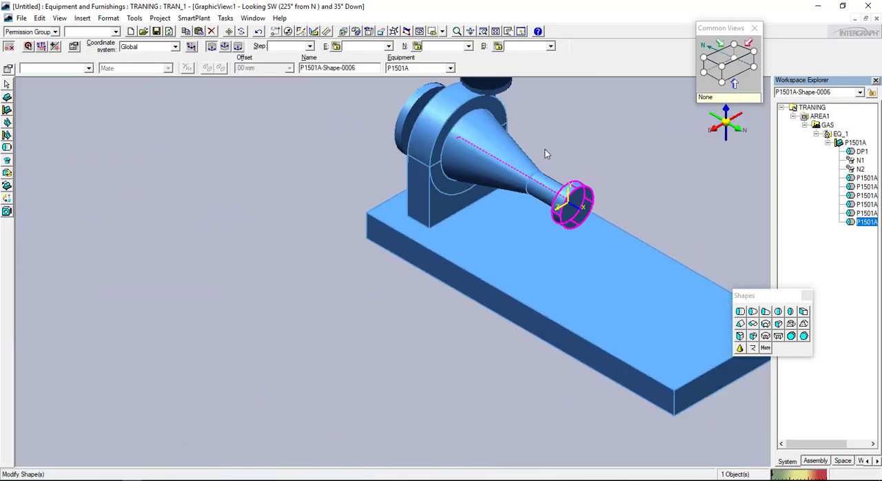
{"action": "scroll", "coordinate": [581, 183], "scroll_direction": "up", "scroll_amount": 5}
{"action": "left_click", "coordinate": [740, 312]}
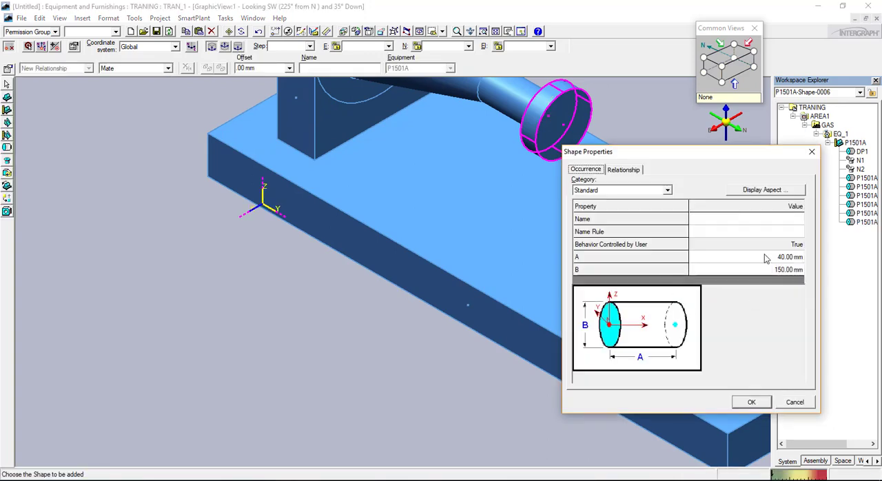
{"action": "left_click", "coordinate": [785, 267]}
{"action": "left_click", "coordinate": [785, 259]}
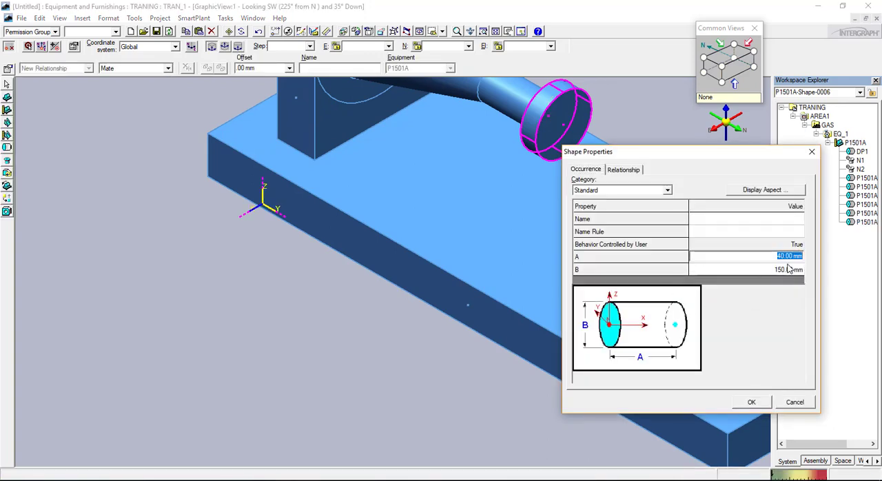
{"action": "type", "text": "100"}
{"action": "left_click", "coordinate": [790, 269]}
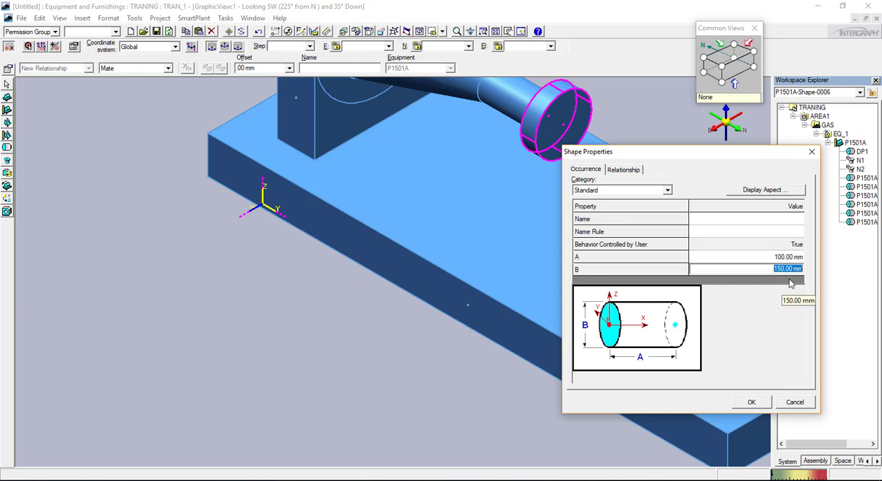
{"action": "type", "text": "80"}
{"action": "key", "text": "Return"}
{"action": "left_click", "coordinate": [751, 401]}
Place the cylinder near the centre of the coupling disc's outer face and check its alignment looking north and east
{"action": "scroll", "coordinate": [562, 136], "scroll_direction": "up", "scroll_amount": 6}
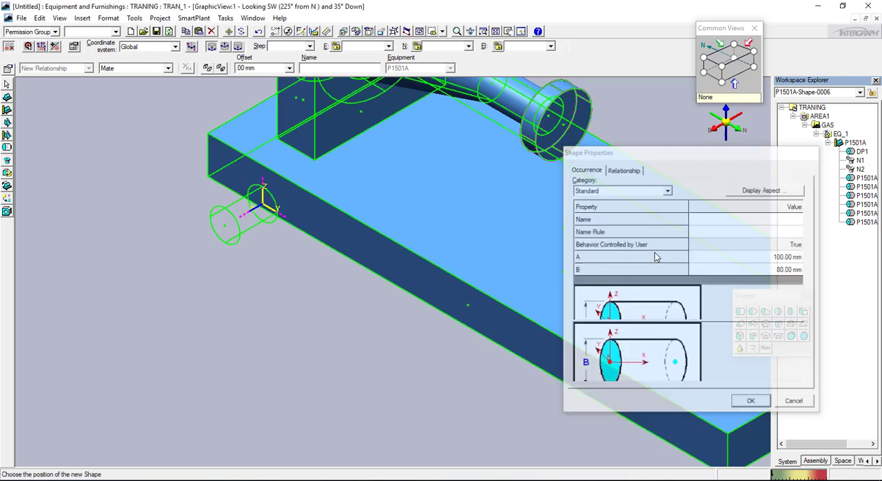
{"action": "scroll", "coordinate": [562, 135], "scroll_direction": "up", "scroll_amount": 2}
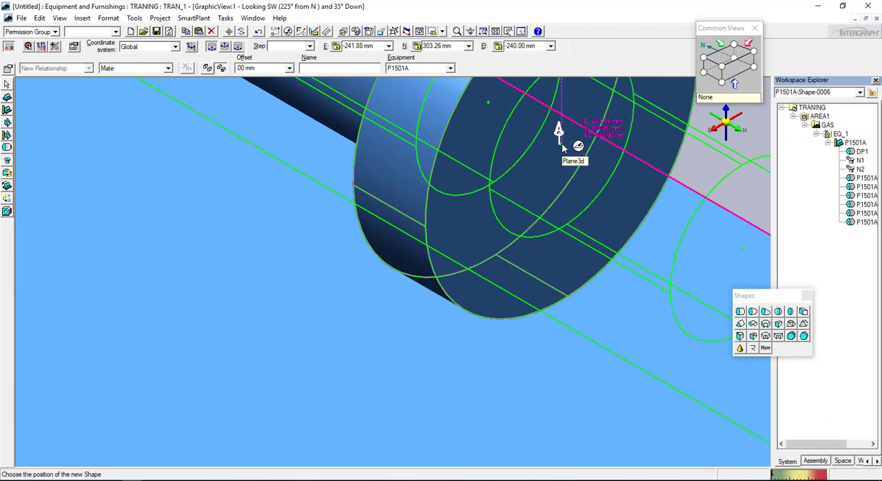
{"action": "left_click", "coordinate": [561, 144]}
{"action": "left_click", "coordinate": [735, 80]}
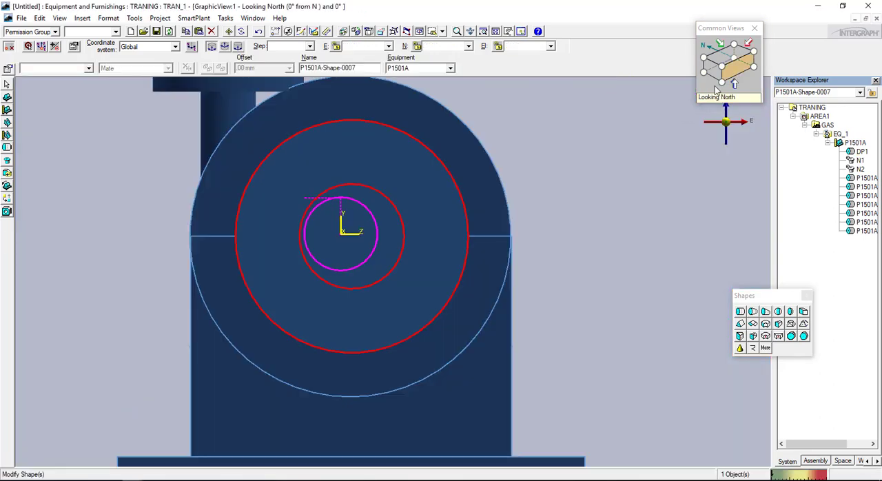
{"action": "left_click", "coordinate": [705, 70]}
{"action": "left_click", "coordinate": [714, 74]}
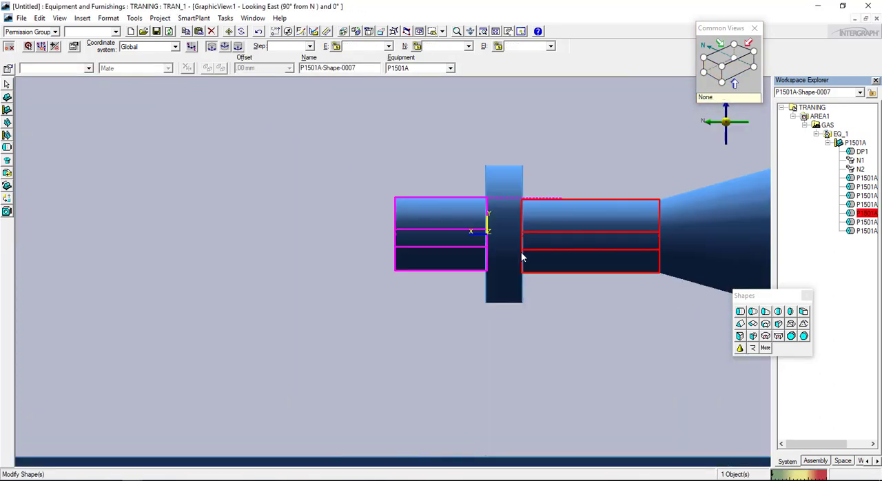
{"action": "scroll", "coordinate": [522, 252], "scroll_direction": "down", "scroll_amount": 3}
{"action": "middle_click_drag", "start_coordinate": [493, 236], "coordinate": [516, 217]}
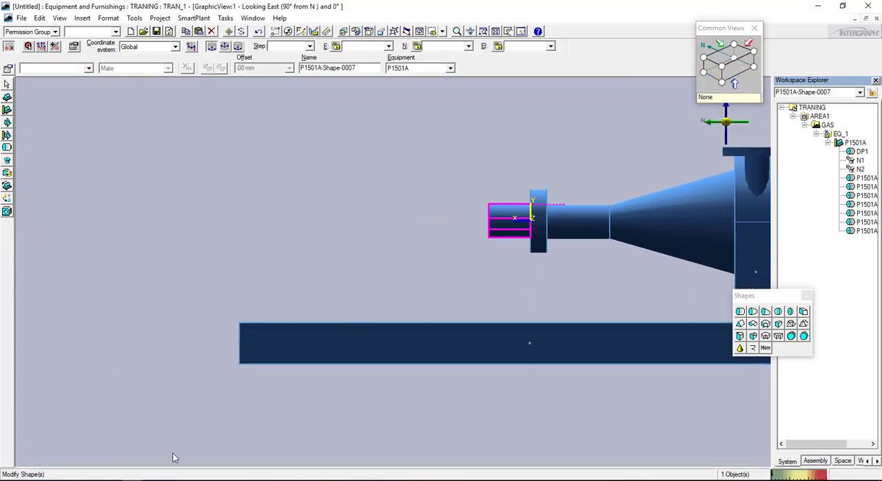
Check the coupling arrangement in sample project.pdf, return to the equipment model and start another cylinder shape
{"action": "left_click", "coordinate": [133, 480]}
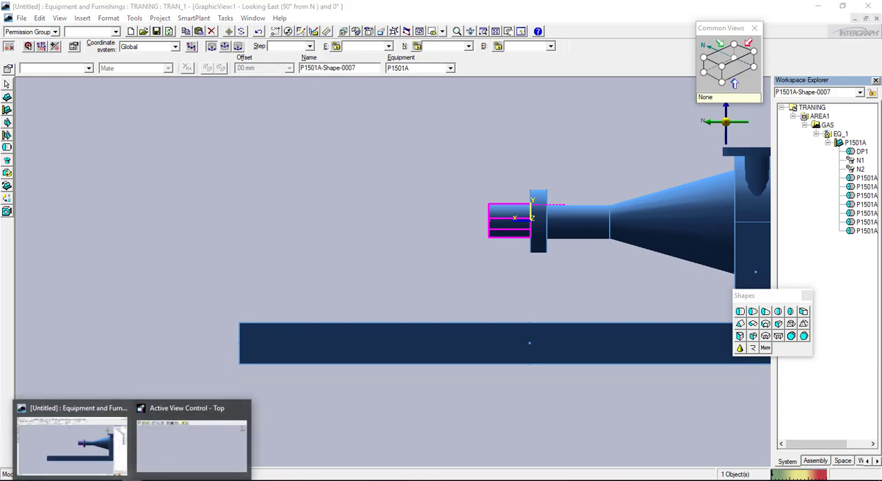
{"action": "left_click", "coordinate": [152, 480]}
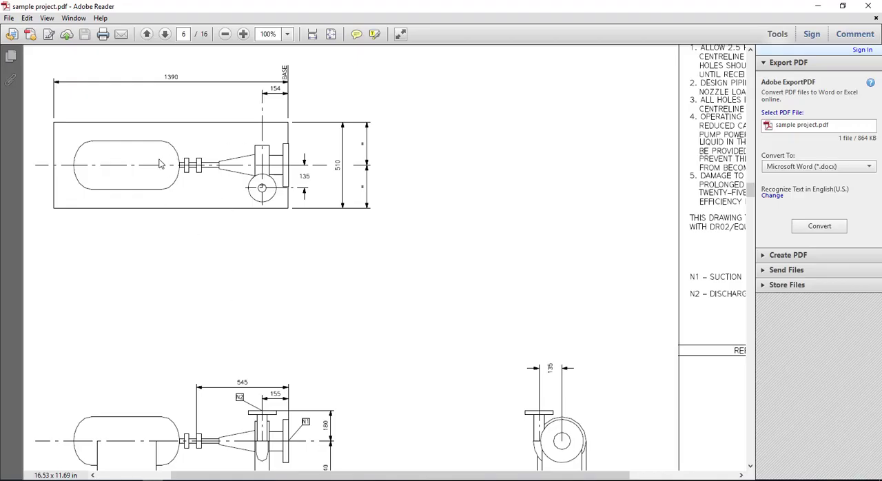
{"action": "mouse_move", "coordinate": [124, 480]}
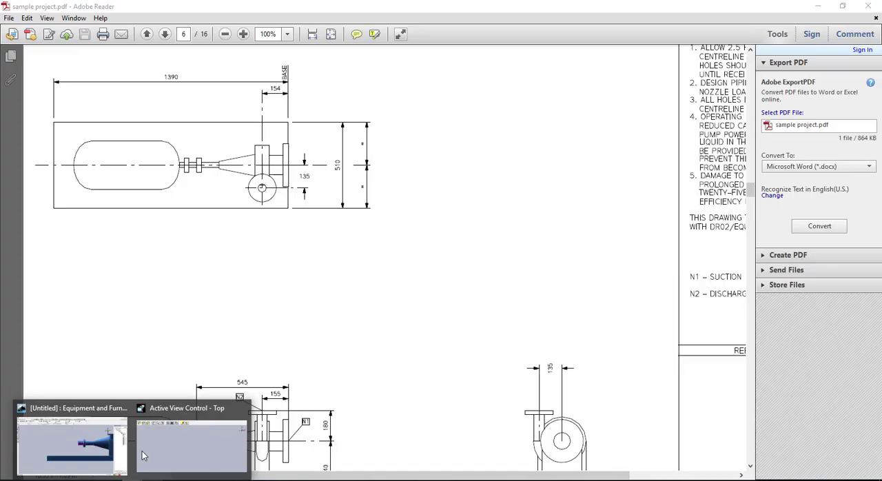
{"action": "left_click", "coordinate": [84, 445]}
{"action": "left_click", "coordinate": [742, 313]}
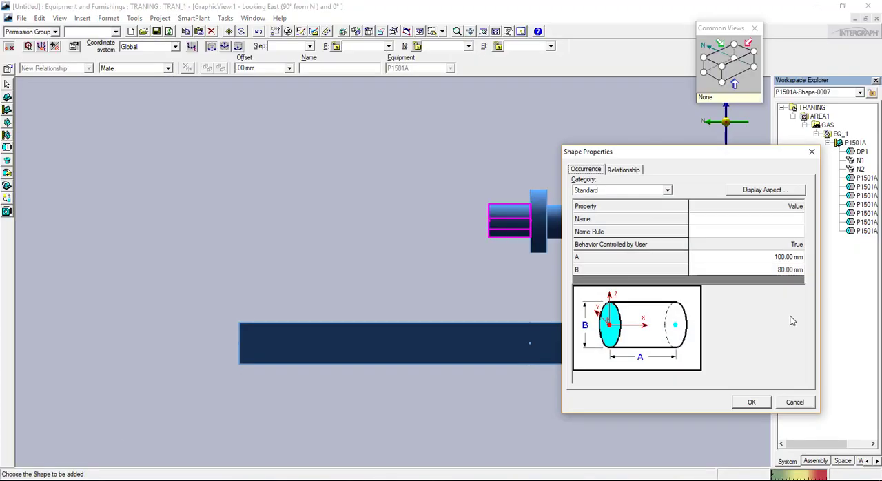
Set the second coupling disc cylinder's dimensions A to 40 mm and B to 150 mm and accept them
{"action": "left_click", "coordinate": [788, 262]}
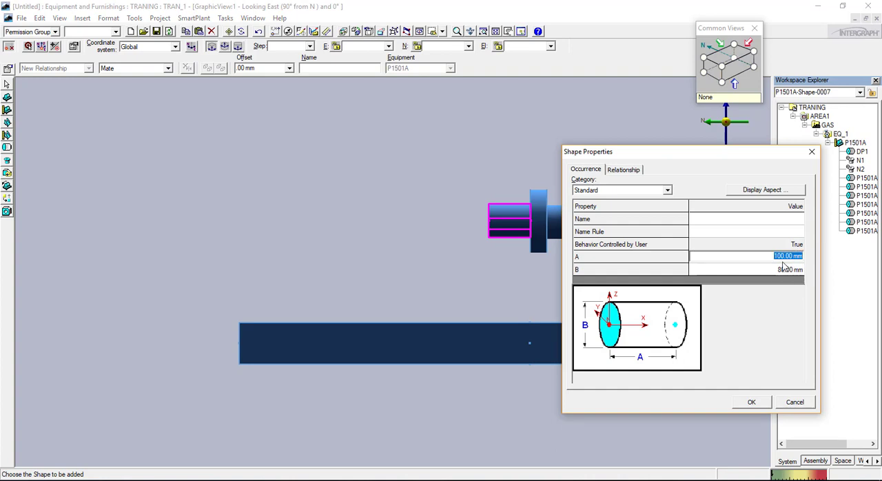
{"action": "left_click", "coordinate": [781, 270]}
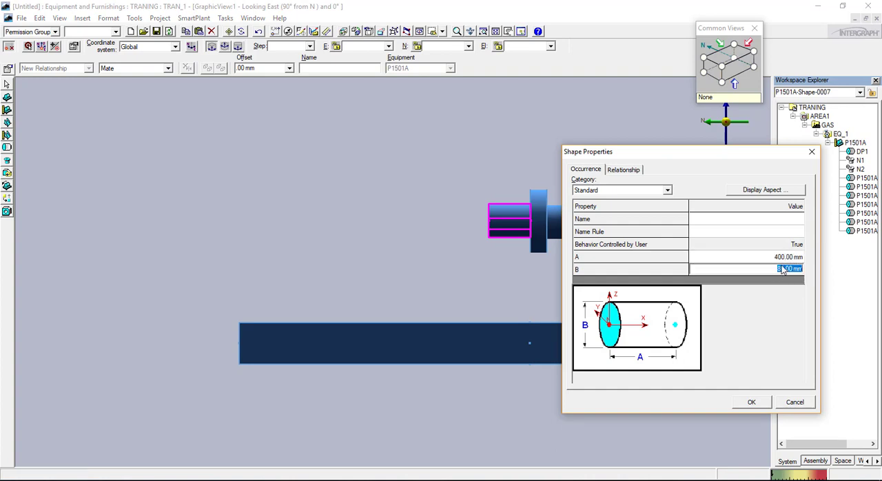
{"action": "left_click", "coordinate": [784, 257]}
{"action": "type", "text": "40"}
{"action": "key", "text": "Tab"}
{"action": "type", "text": "20"}
{"action": "left_click", "coordinate": [785, 257]}
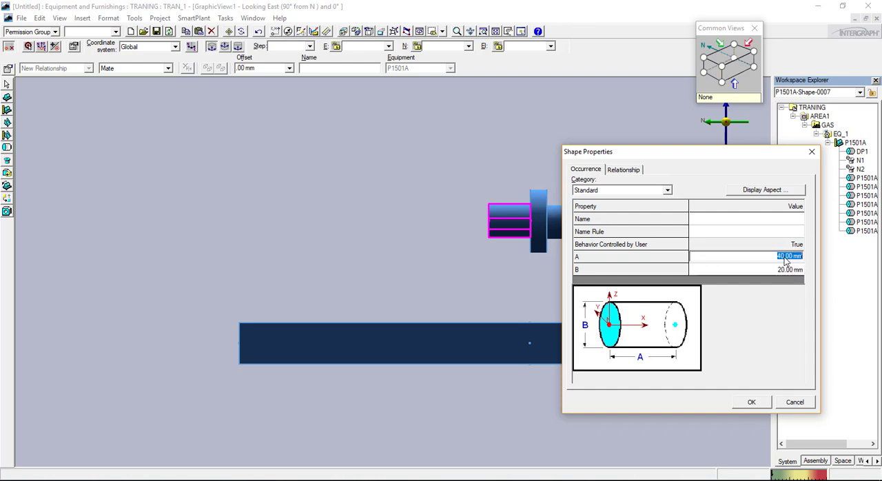
{"action": "key", "text": "Tab"}
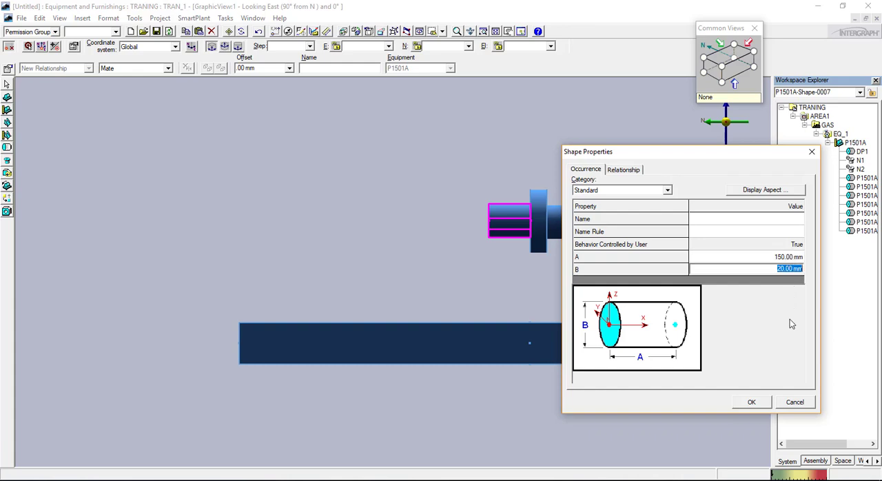
{"action": "left_click", "coordinate": [783, 256]}
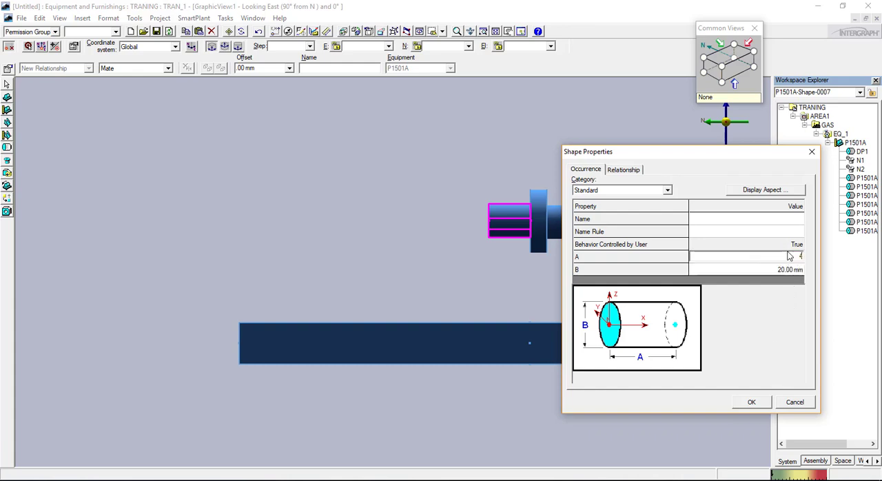
{"action": "type", "text": "40"}
{"action": "key", "text": "Tab"}
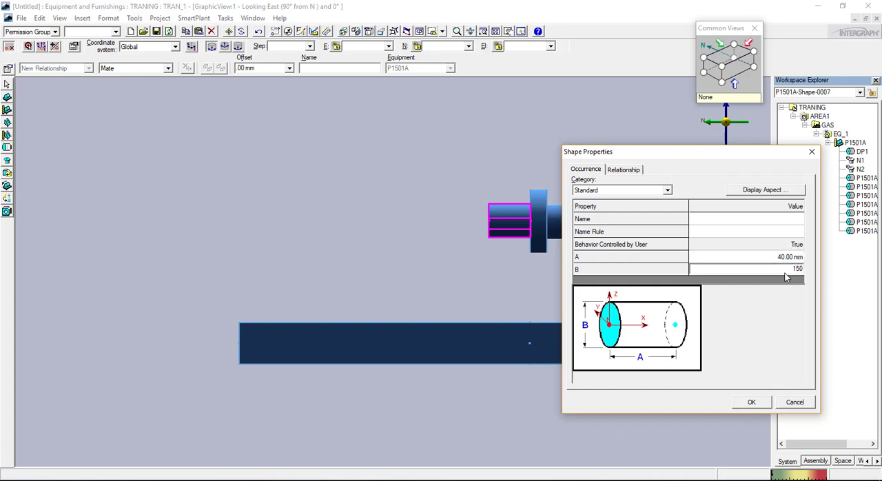
{"action": "key", "text": "Tab"}
{"action": "left_click", "coordinate": [751, 402]}
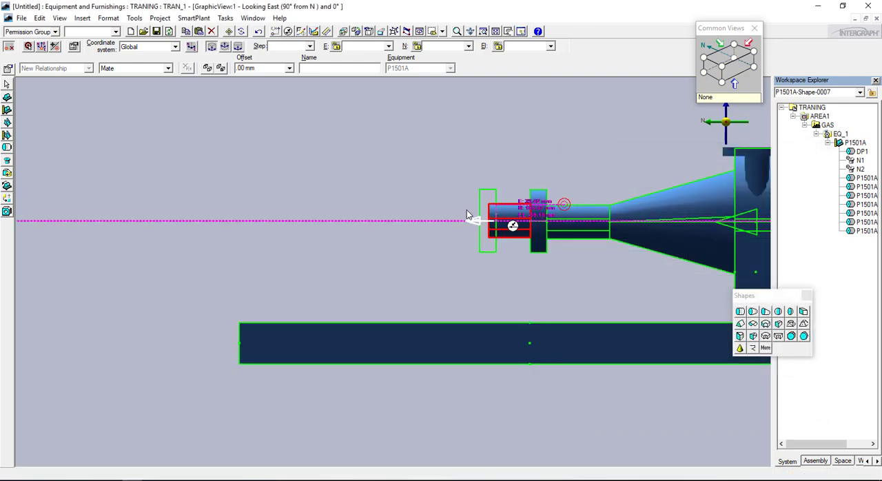
Place the second coupling disc at the centre of the 100 mm cylinder's free end and show it looking south-east
{"action": "scroll", "coordinate": [472, 213], "scroll_direction": "up", "scroll_amount": 3}
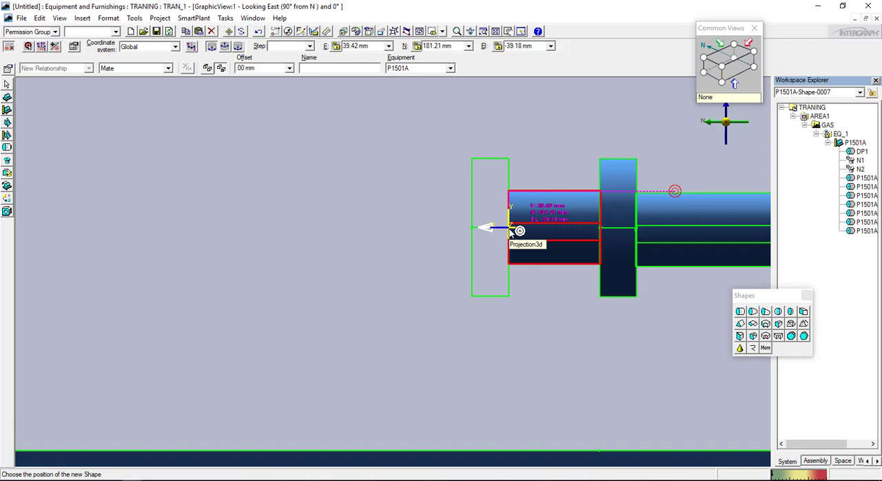
{"action": "left_click", "coordinate": [510, 231]}
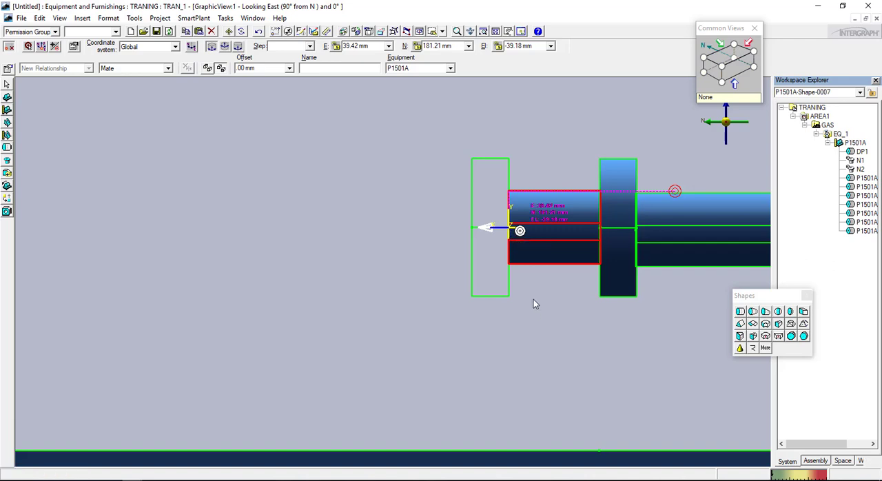
{"action": "left_click", "coordinate": [722, 68]}
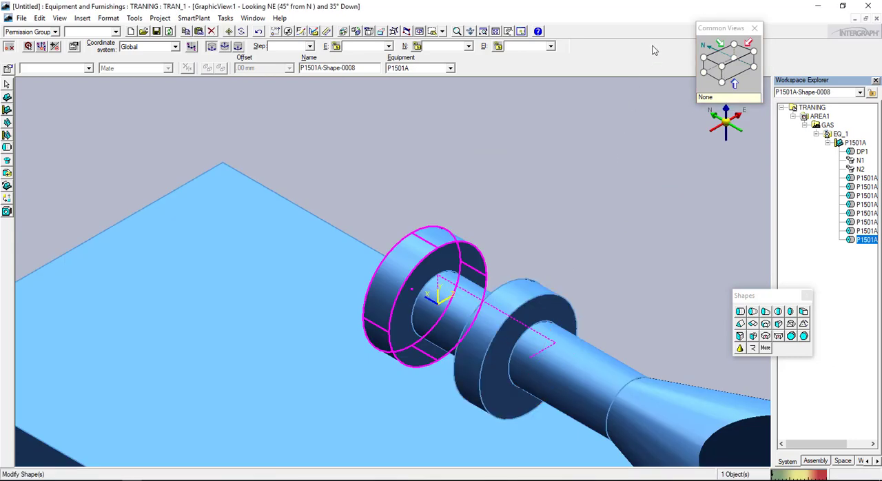
{"action": "left_click", "coordinate": [701, 59]}
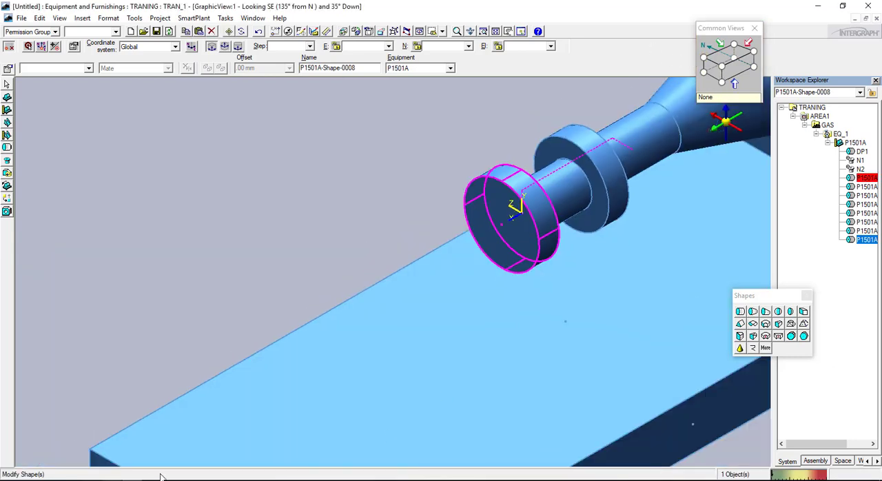
Check the shaft beyond the second coupling disc in sample project.pdf, return to the model and start a cylinder on that disc
{"action": "key", "text": "alt+Tab"}
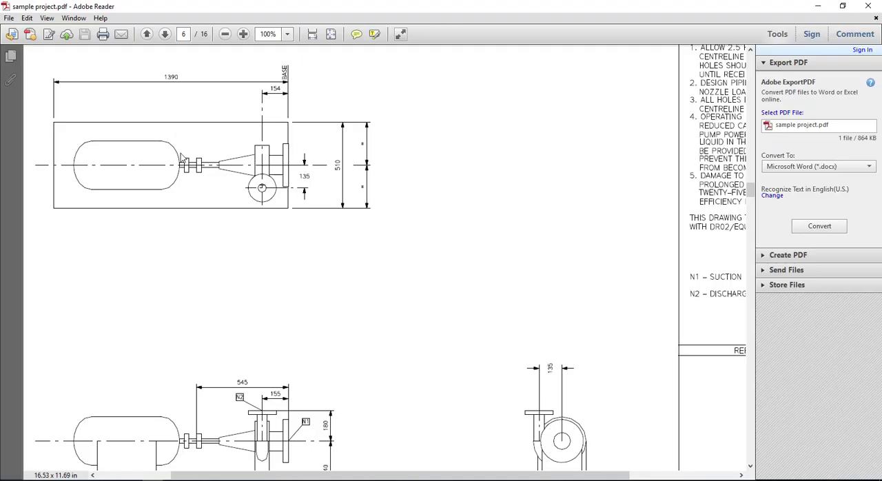
{"action": "key", "text": "alt+Tab"}
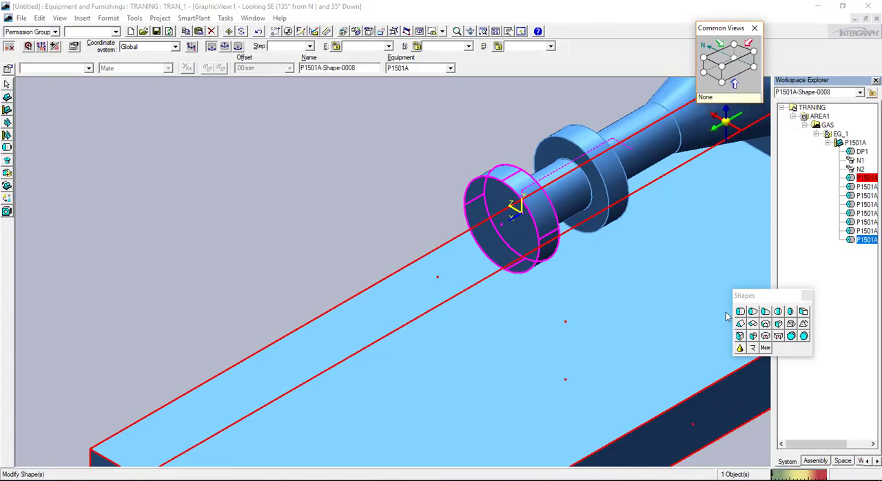
{"action": "left_click", "coordinate": [740, 314]}
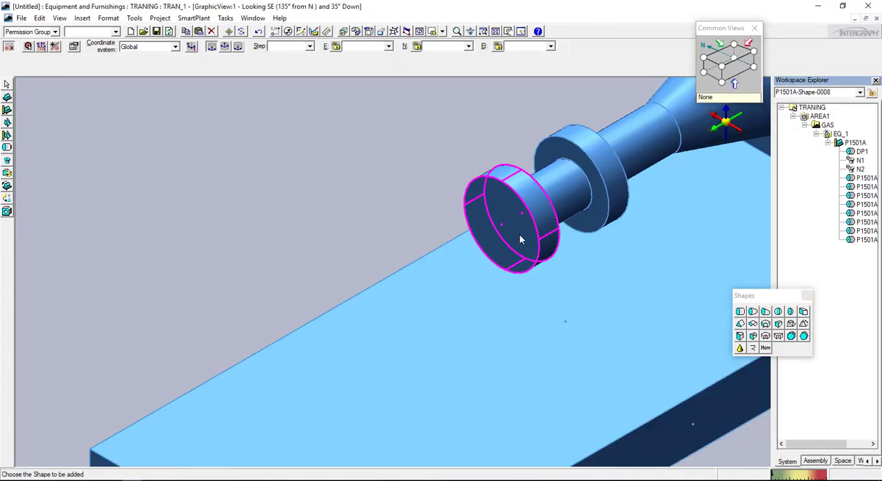
{"action": "left_click", "coordinate": [520, 240]}
Set the motor-side shaft cylinder's dimensions A to 100 mm and B to 80 mm and accept them
{"action": "left_click", "coordinate": [798, 259]}
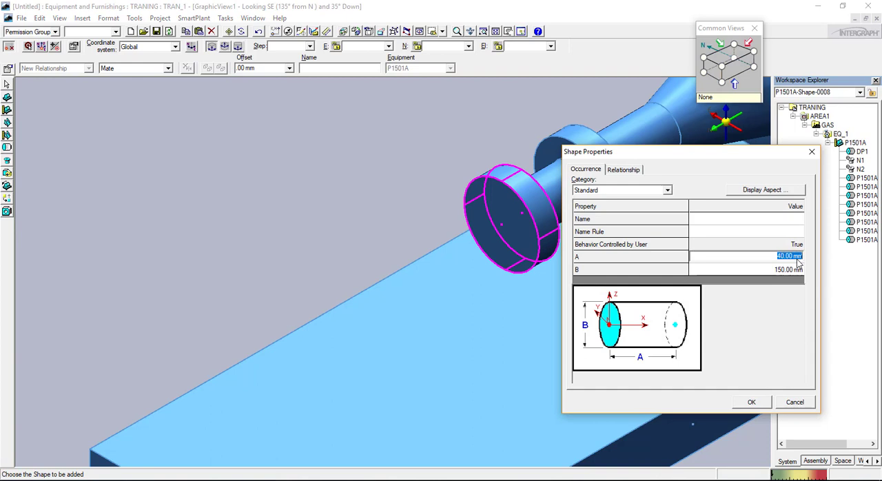
{"action": "type", "text": "200"}
{"action": "key", "text": "Tab"}
{"action": "type", "text": "50"}
{"action": "key", "text": "Tab"}
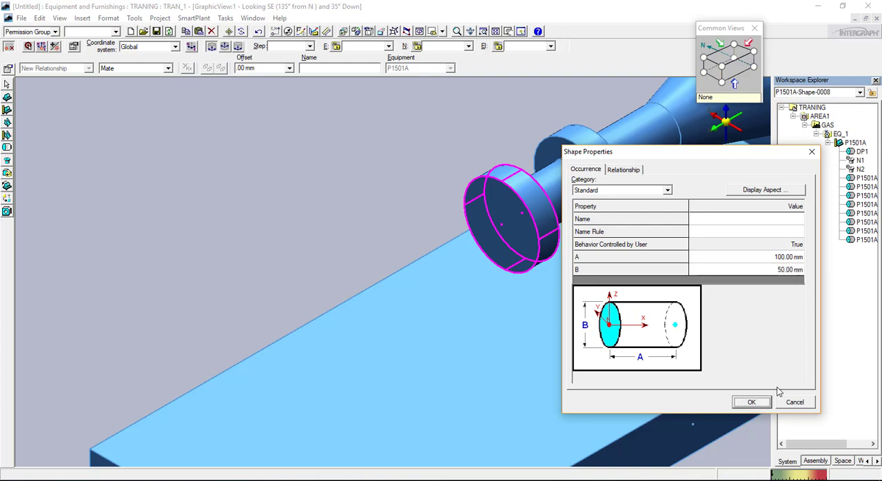
{"action": "left_click", "coordinate": [789, 270]}
{"action": "type", "text": "80"}
{"action": "key", "text": "Tab"}
{"action": "left_click", "coordinate": [753, 403]}
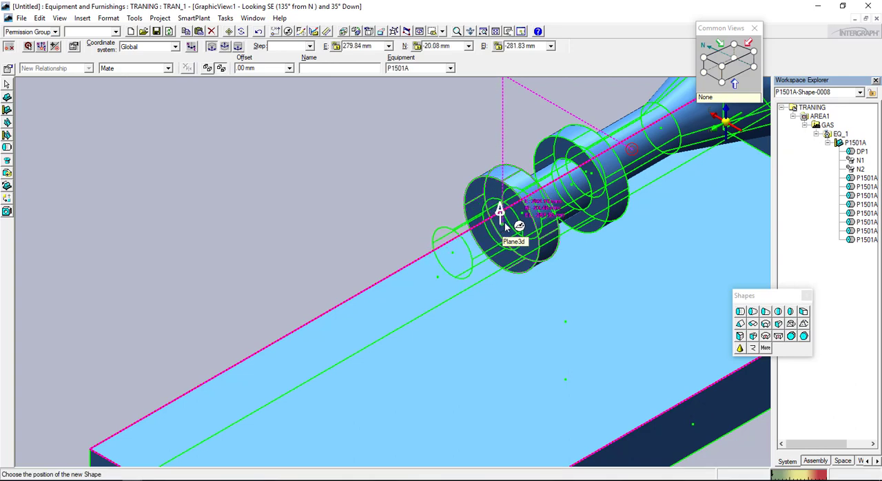
Place the motor-side shaft cylinder at the centre of the second disc's outer face and check it looking east
{"action": "left_click", "coordinate": [711, 81]}
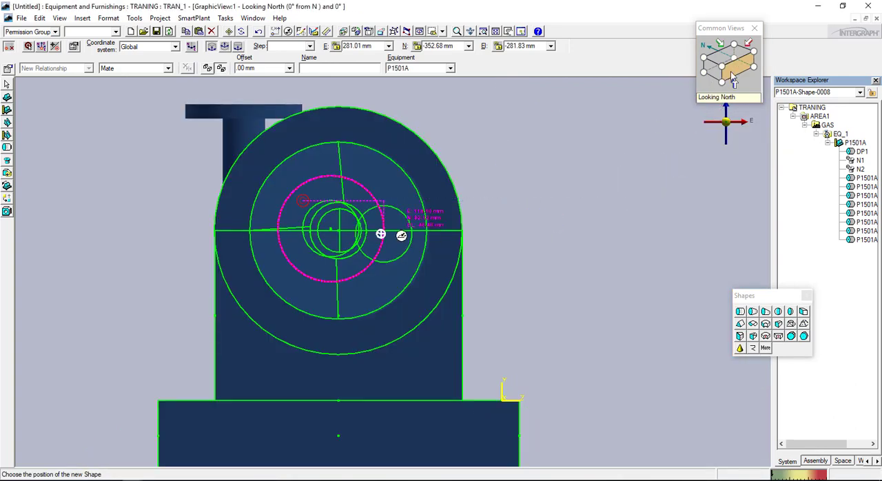
{"action": "left_click", "coordinate": [714, 74]}
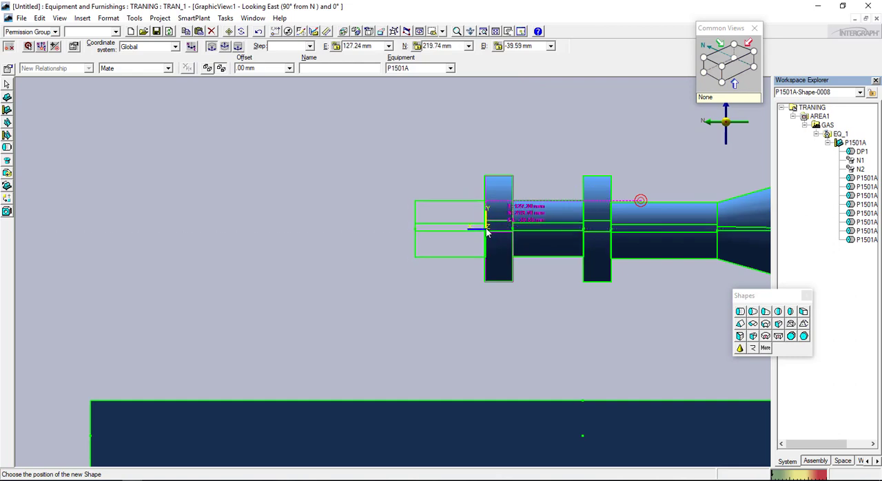
{"action": "scroll", "coordinate": [482, 235], "scroll_direction": "up", "scroll_amount": 2}
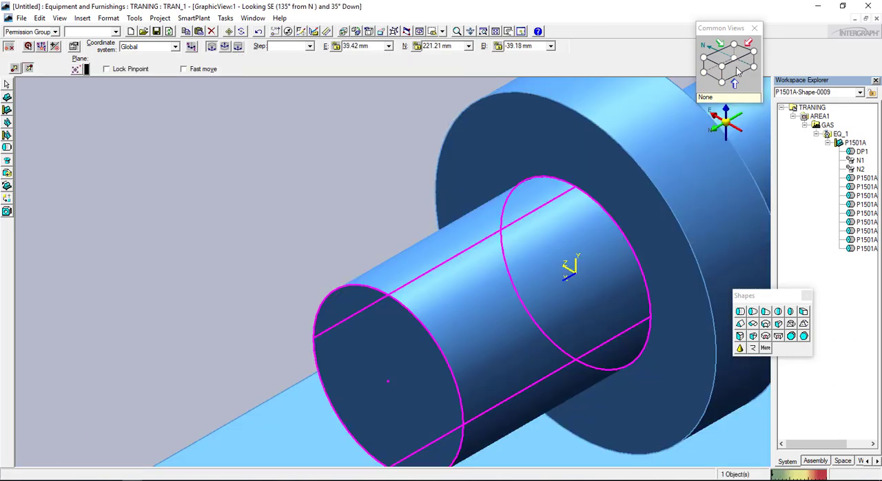
{"action": "left_click", "coordinate": [736, 70]}
{"action": "left_click", "coordinate": [703, 72]}
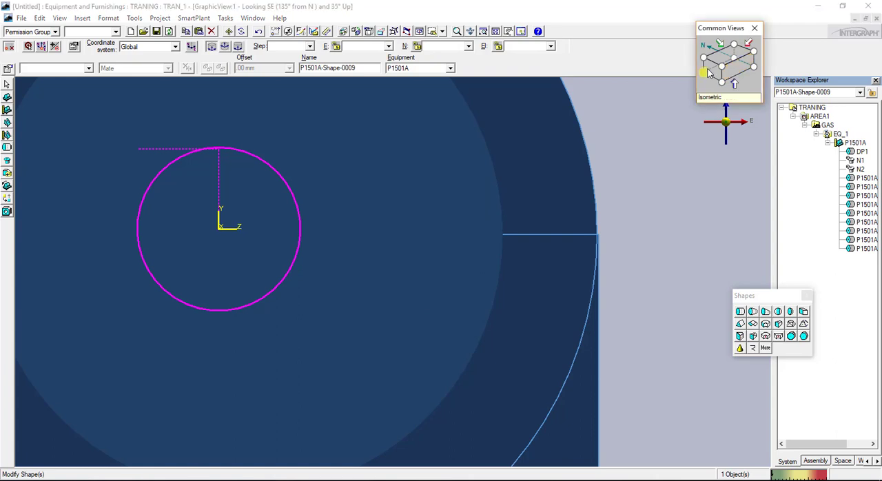
{"action": "left_click", "coordinate": [712, 73]}
{"action": "scroll", "coordinate": [439, 282], "scroll_direction": "down", "scroll_amount": 3}
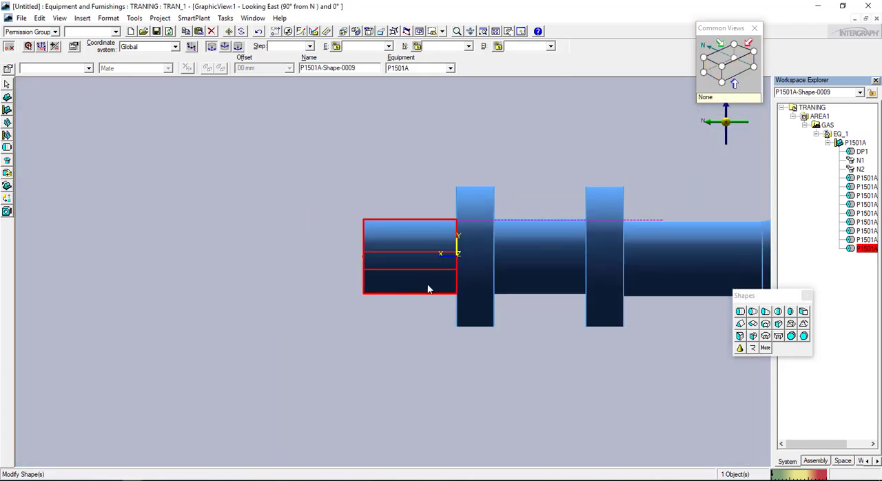
Start a semi-elliptical head under P1501A, set dimension A to 150 mm and B to 60 mm, and accept the properties
{"action": "scroll", "coordinate": [444, 366], "scroll_direction": "down", "scroll_amount": 3}
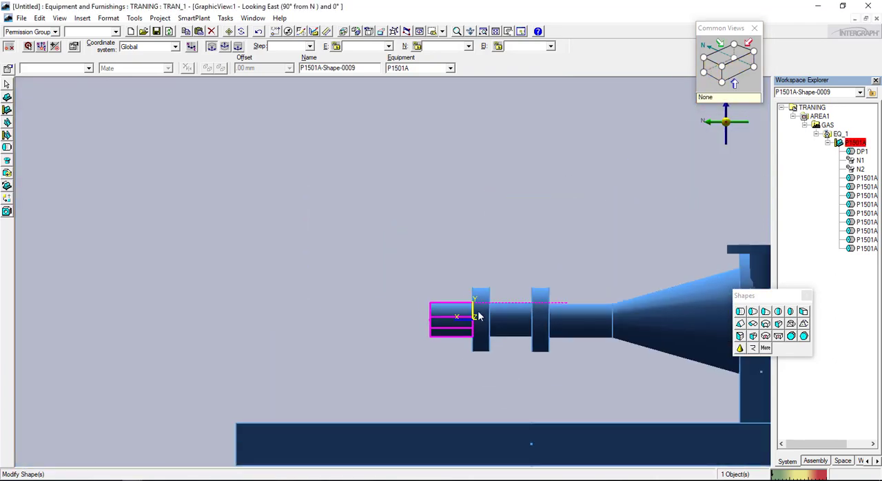
{"action": "left_click", "coordinate": [153, 480]}
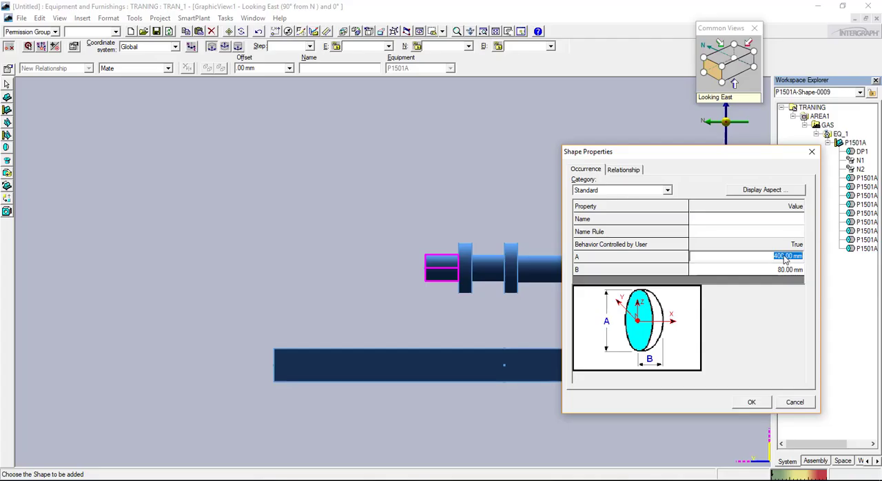
{"action": "type", "text": "150"}
{"action": "left_click", "coordinate": [782, 272]}
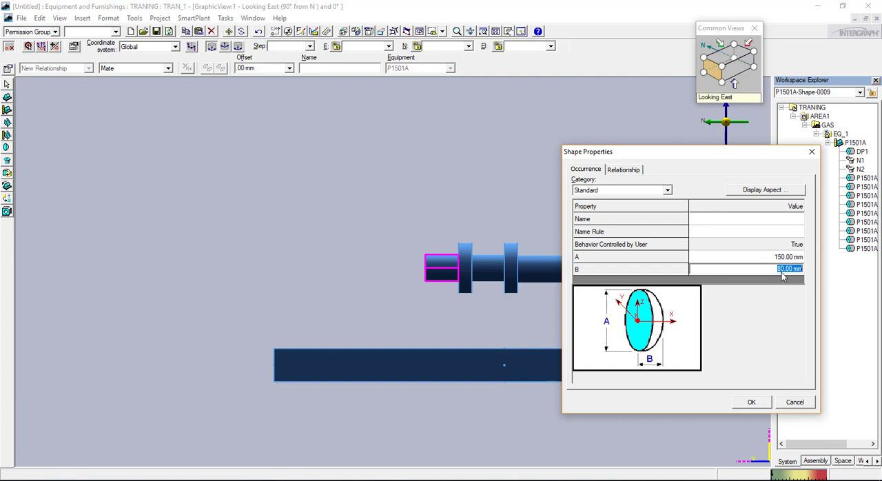
{"action": "type", "text": "60"}
{"action": "key", "text": "Tab"}
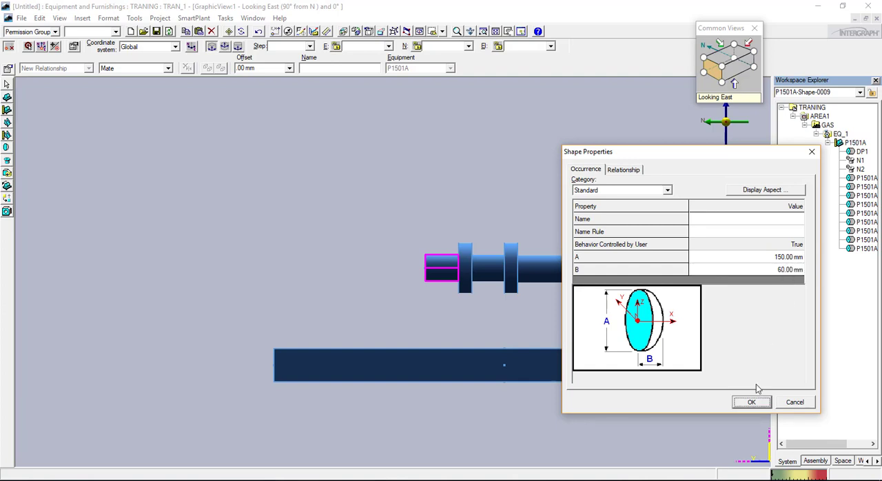
{"action": "left_click", "coordinate": [752, 403]}
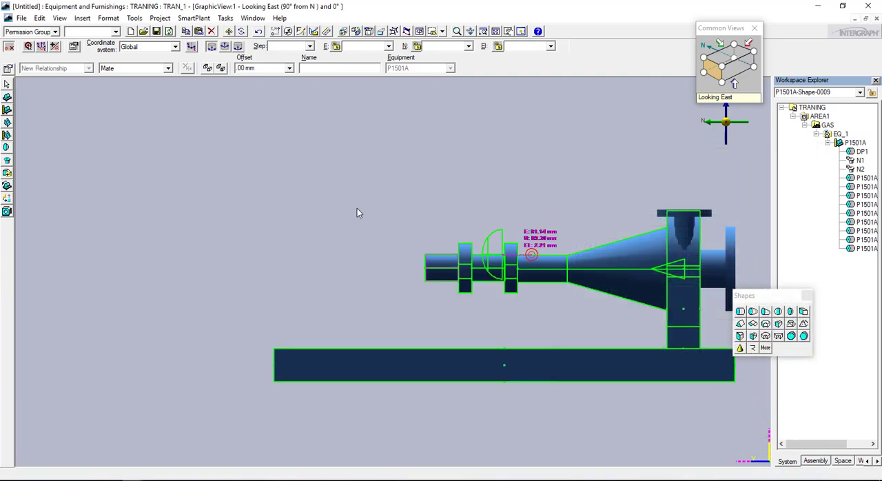
Rotate the semi-elliptical head so its dome faces the coupling discs and place it just beyond the motor-side shaft cylinder's free end
{"action": "scroll", "coordinate": [417, 278], "scroll_direction": "up", "scroll_amount": 3}
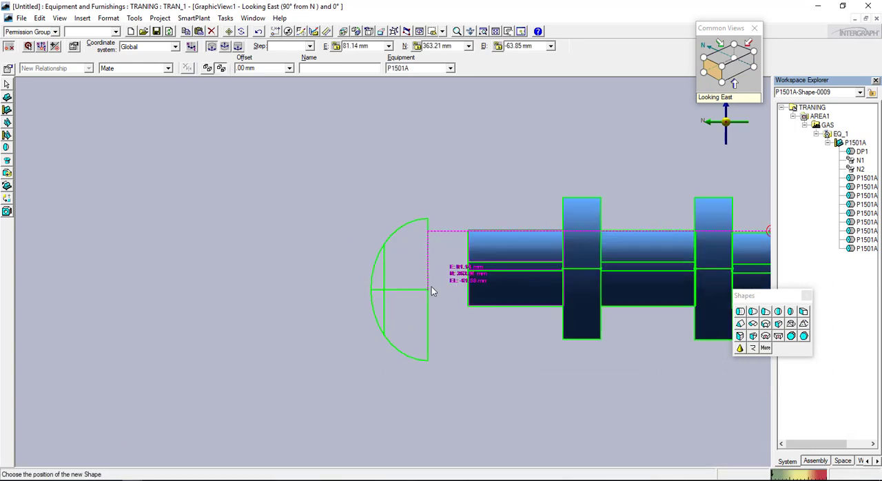
{"action": "key", "text": "Right"}
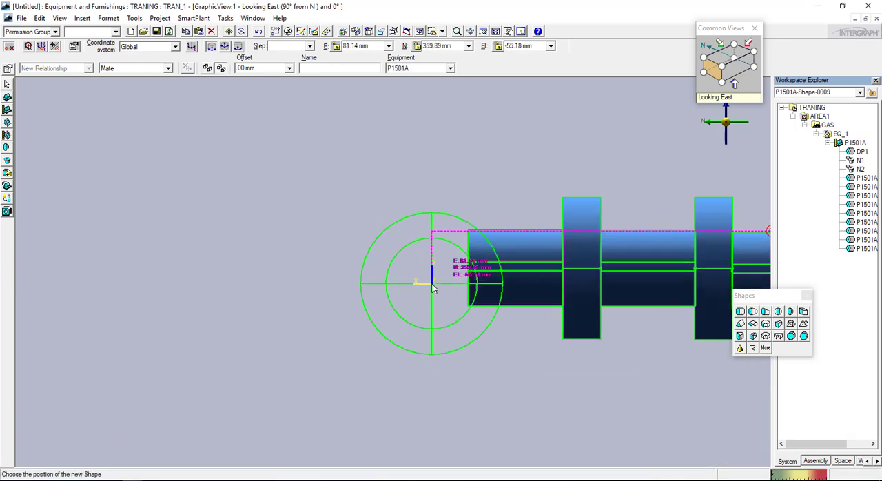
{"action": "key", "text": "Right"}
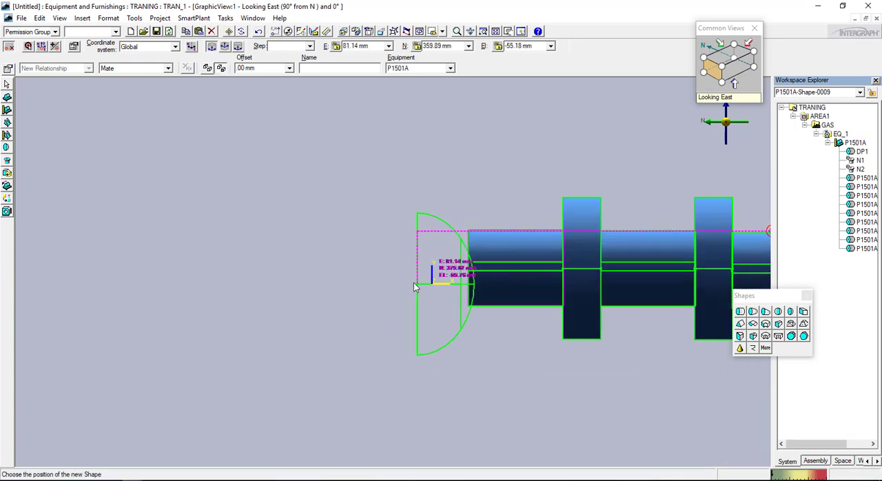
{"action": "scroll", "coordinate": [414, 283], "scroll_direction": "up", "scroll_amount": 1}
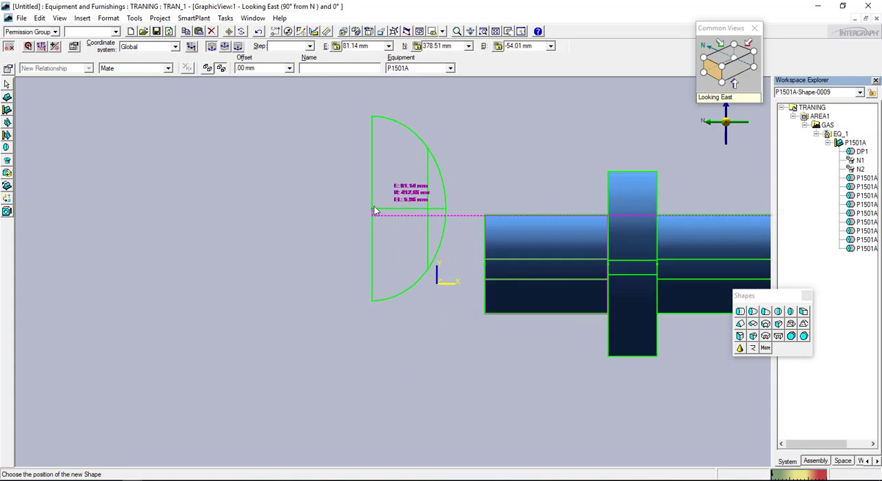
{"action": "left_click", "coordinate": [372, 195]}
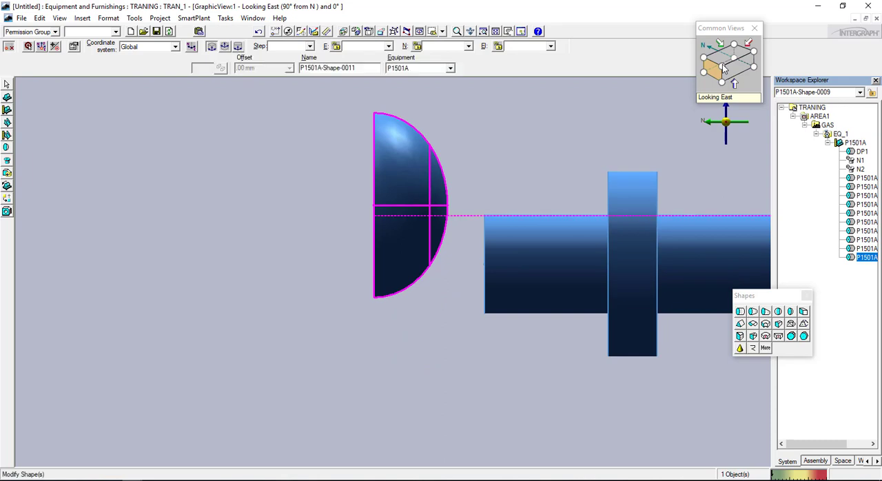
Move the head about 30 mm south so its flat face aligns with the free end of the motor-side shaft cylinder
{"action": "left_click", "coordinate": [722, 66]}
{"action": "scroll", "coordinate": [424, 258], "scroll_direction": "up", "scroll_amount": 2}
{"action": "scroll", "coordinate": [417, 247], "scroll_direction": "up", "scroll_amount": 2}
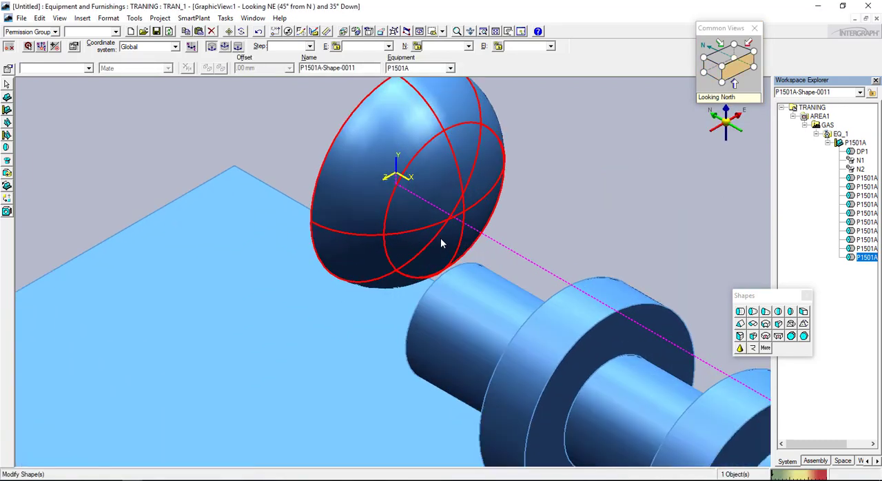
{"action": "left_click", "coordinate": [28, 46]}
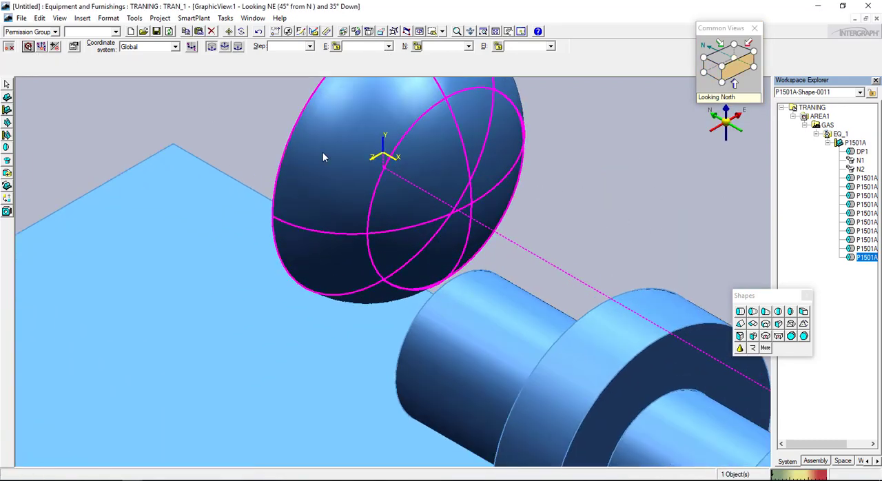
{"action": "left_click", "coordinate": [473, 206]}
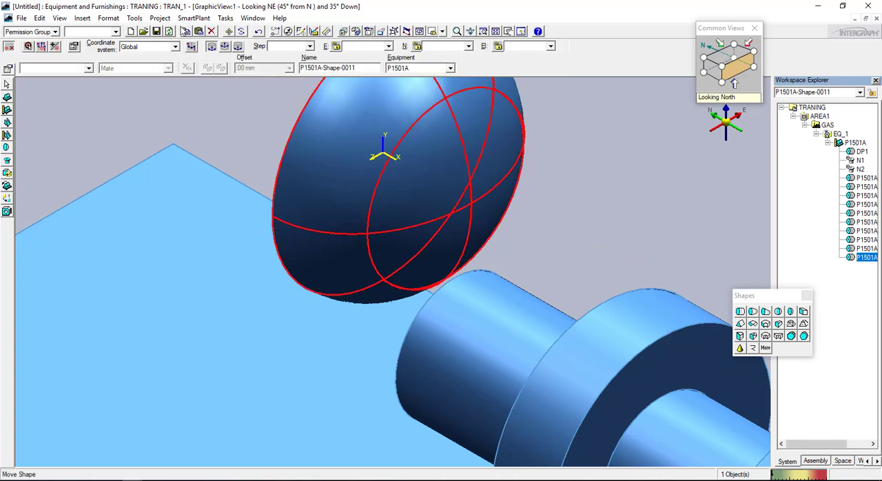
{"action": "left_click", "coordinate": [230, 31]}
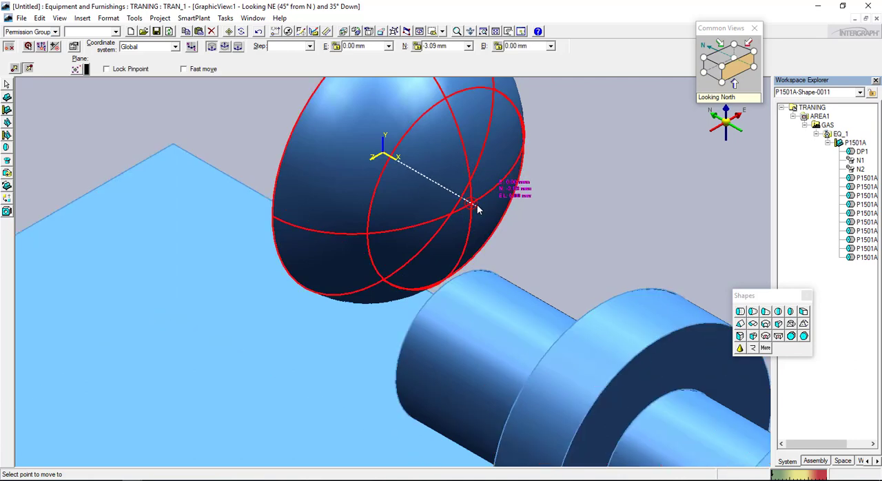
{"action": "left_click", "coordinate": [478, 209]}
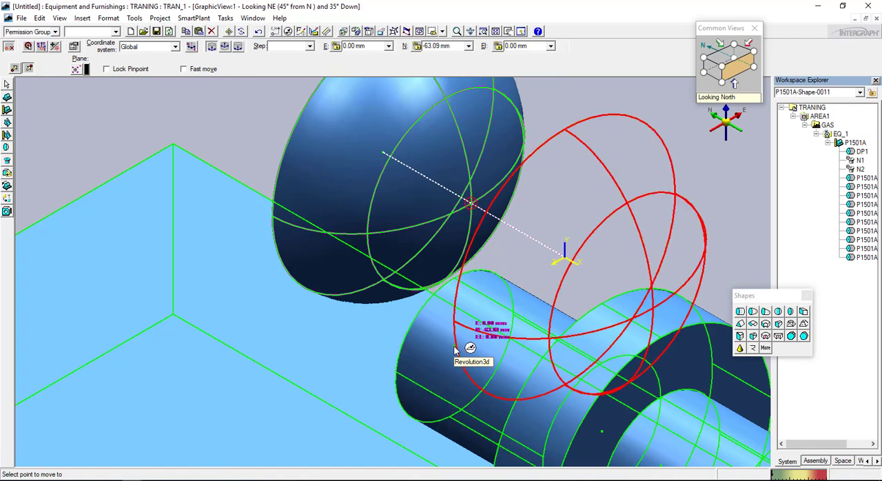
{"action": "left_click", "coordinate": [720, 65]}
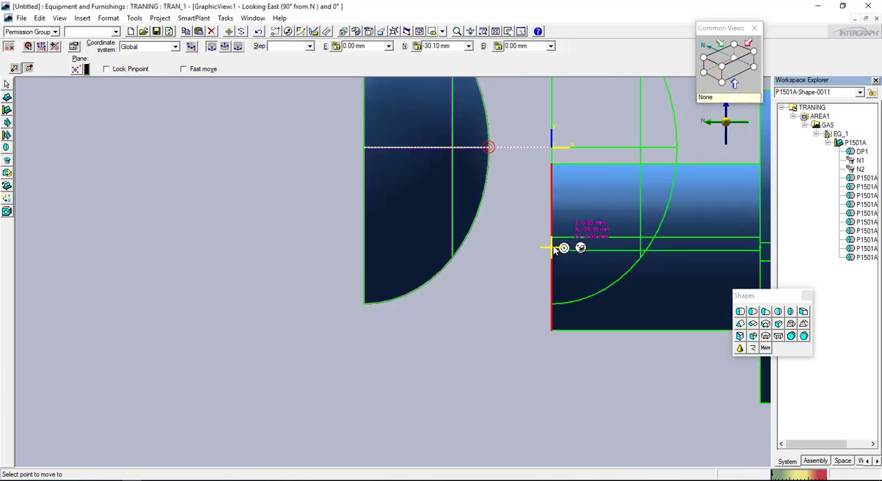
{"action": "left_click", "coordinate": [552, 248]}
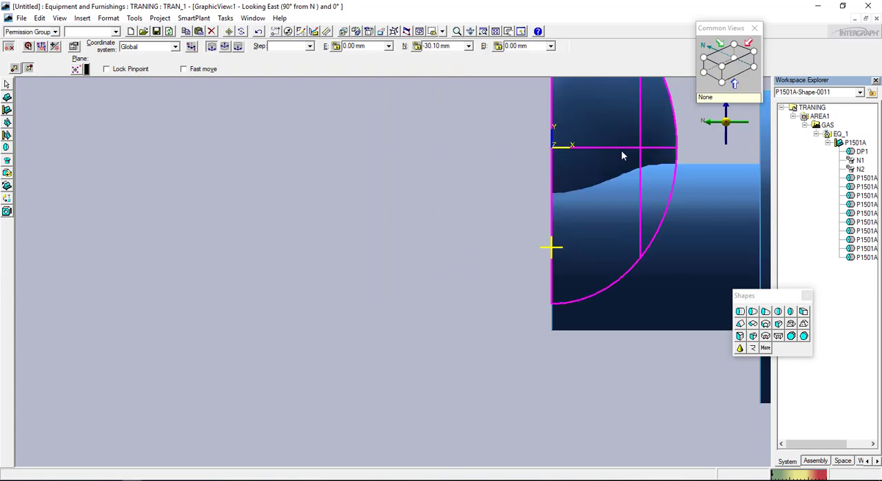
Move the head onto the centre of the motor-side shaft cylinder's end face and show it looking south-east
{"action": "scroll", "coordinate": [476, 196], "scroll_direction": "down", "scroll_amount": 1}
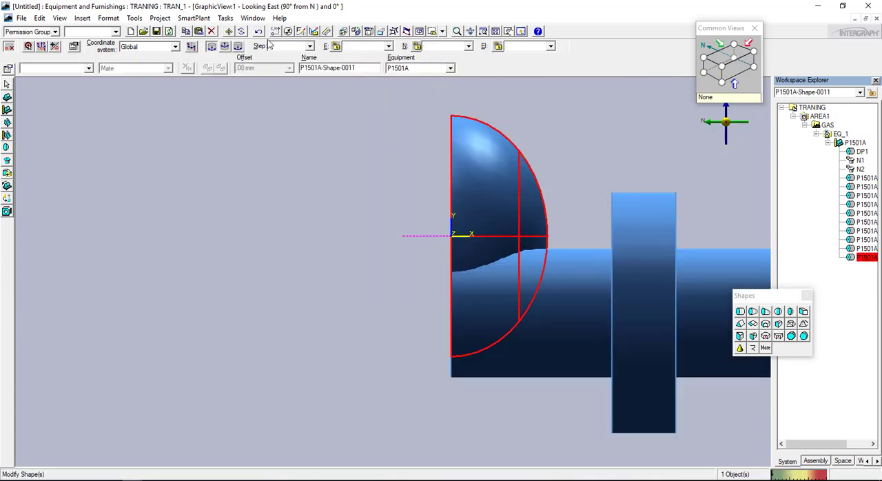
{"action": "left_click", "coordinate": [227, 32]}
{"action": "left_click", "coordinate": [528, 233]}
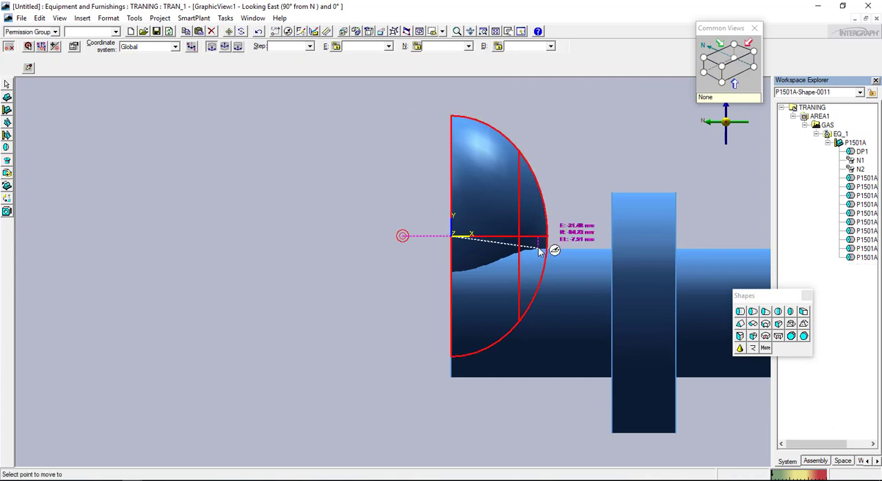
{"action": "left_click", "coordinate": [453, 314]}
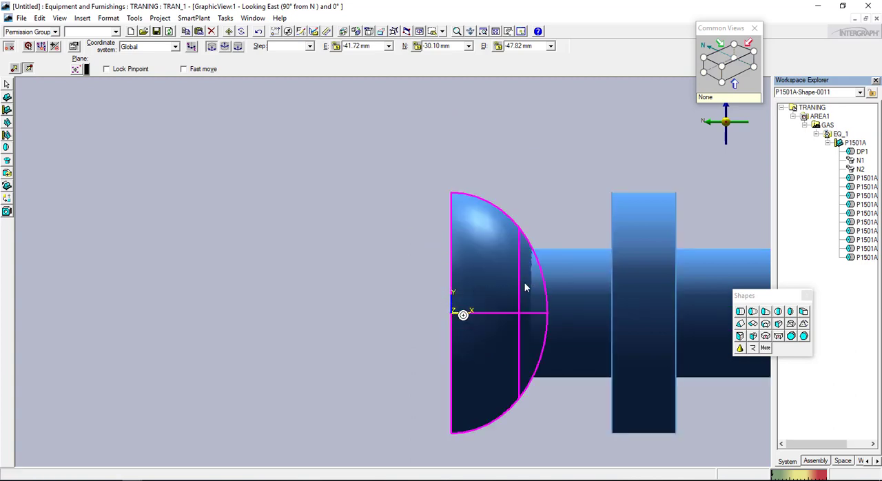
{"action": "left_click", "coordinate": [721, 65]}
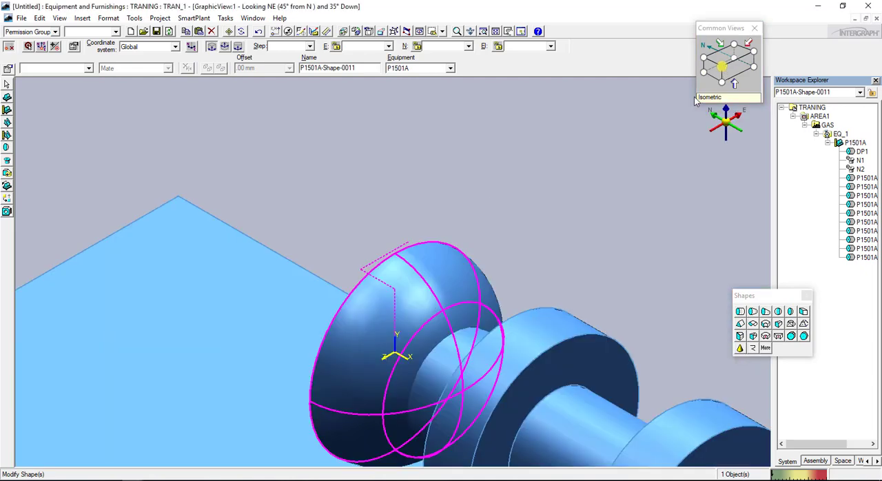
{"action": "left_click", "coordinate": [705, 84]}
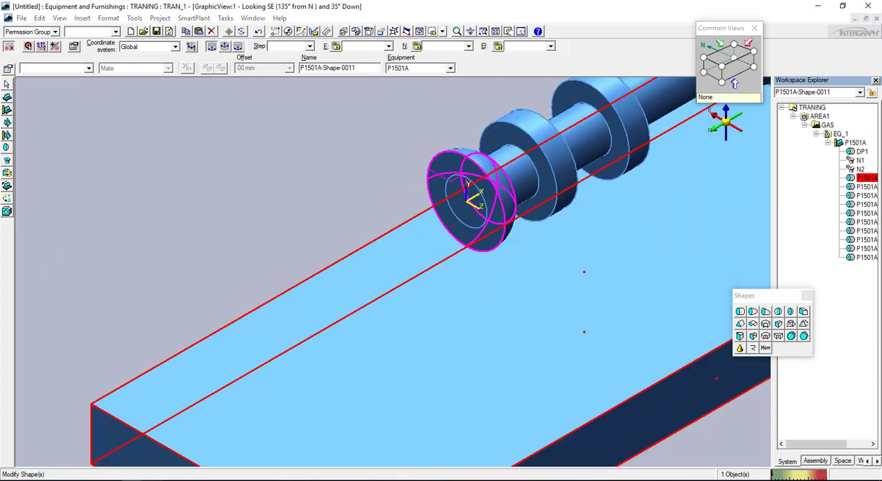
Start a cylinder on the head under P1501A, set dimension A to 200 mm and B to 60 mm, and accept them
{"action": "key", "text": "alt+Tab"}
{"action": "key", "text": "alt+Tab"}
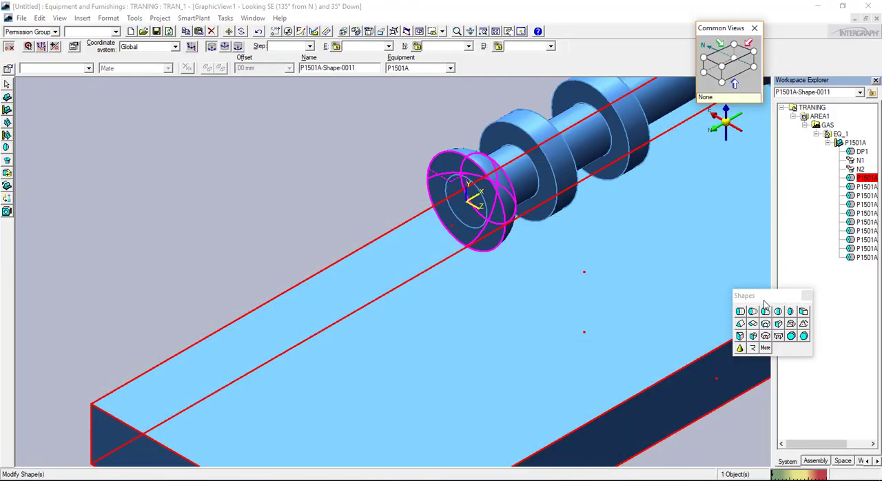
{"action": "left_click", "coordinate": [741, 312]}
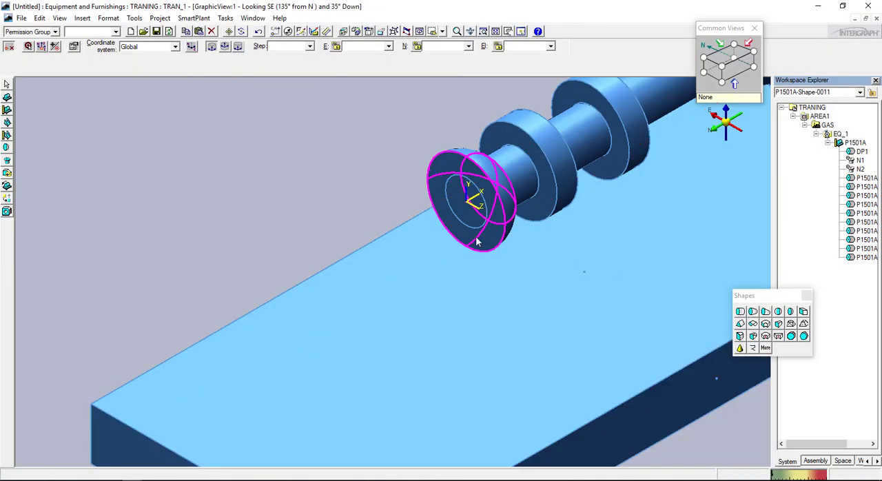
{"action": "left_click", "coordinate": [507, 238]}
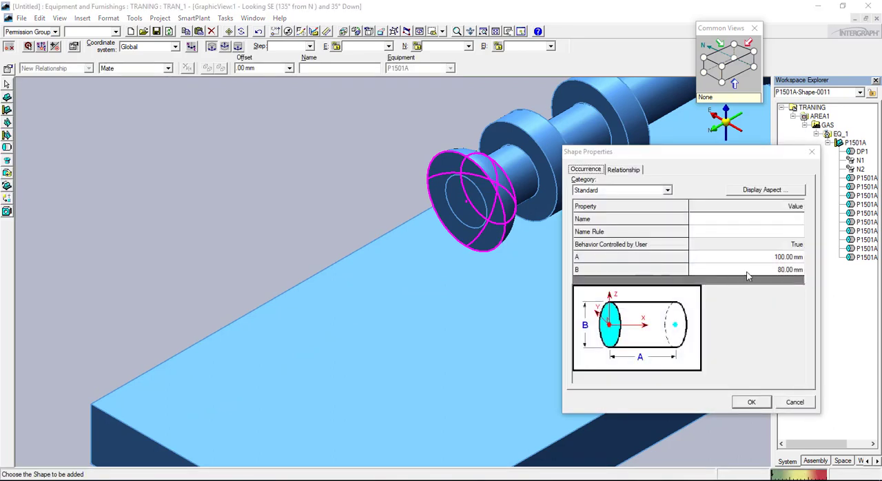
{"action": "left_click", "coordinate": [796, 256]}
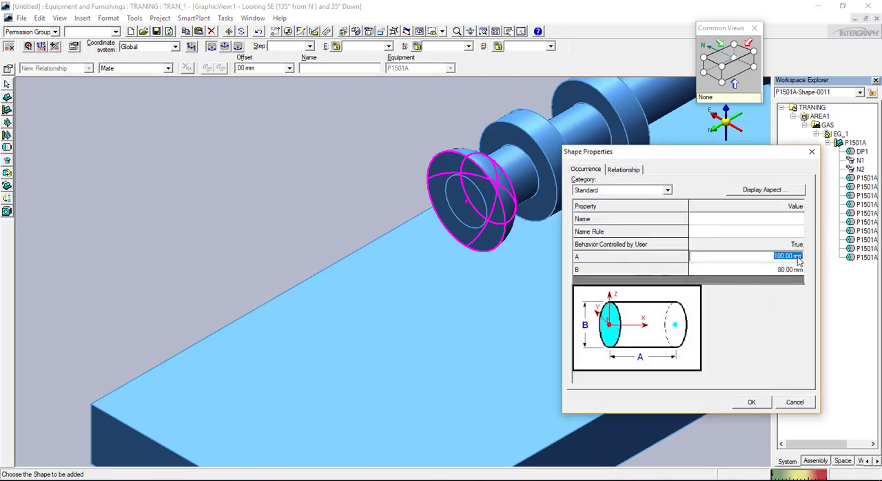
{"action": "type", "text": "200"}
{"action": "left_click", "coordinate": [788, 269]}
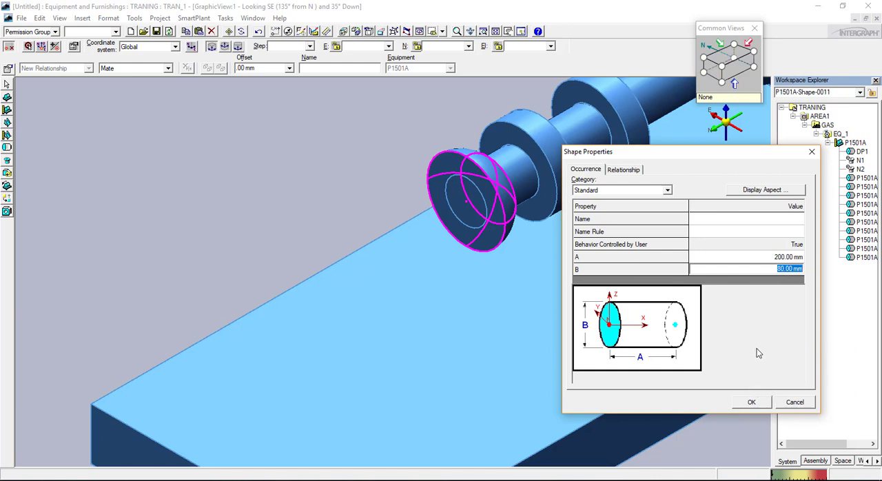
{"action": "type", "text": "60"}
{"action": "key", "text": "Return"}
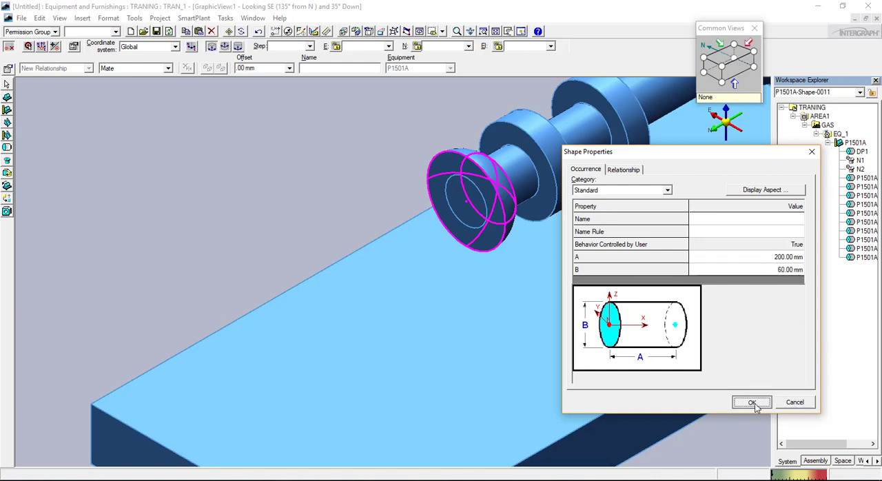
{"action": "left_click", "coordinate": [752, 403]}
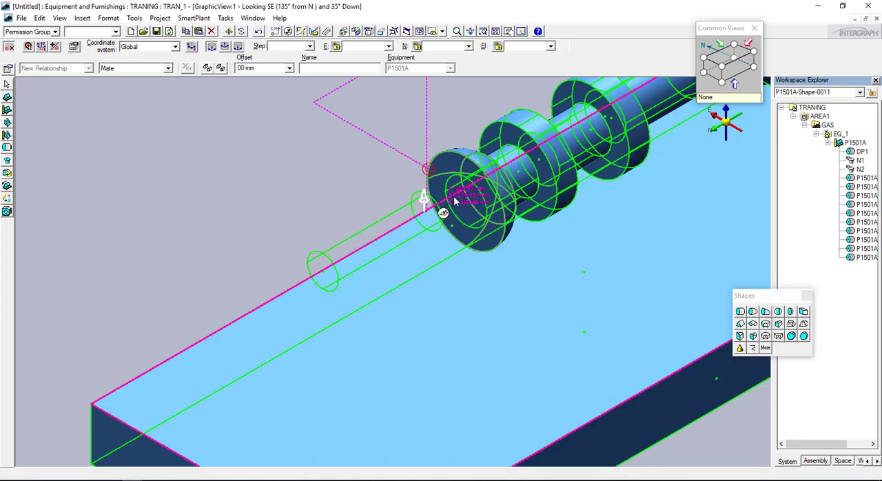
Place the 200 mm cylinder at the centre of the head's flat face and keep it selected
{"action": "scroll", "coordinate": [455, 201], "scroll_direction": "up", "scroll_amount": 1}
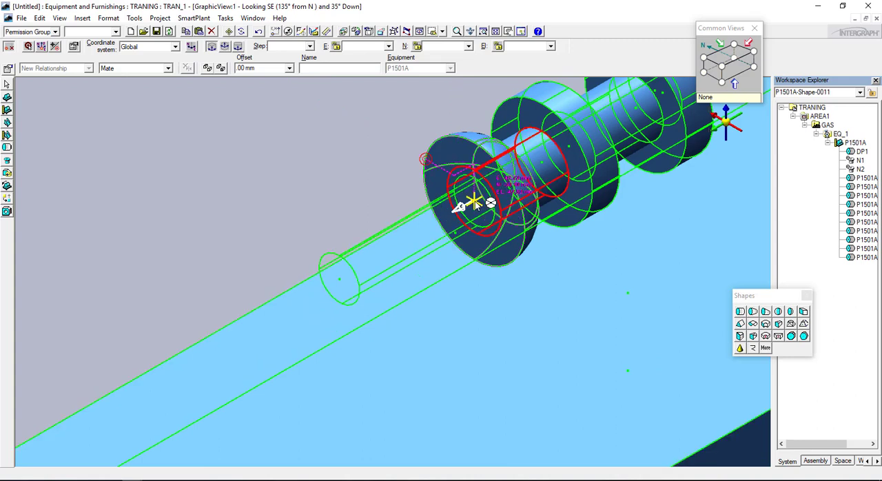
{"action": "left_click", "coordinate": [477, 204]}
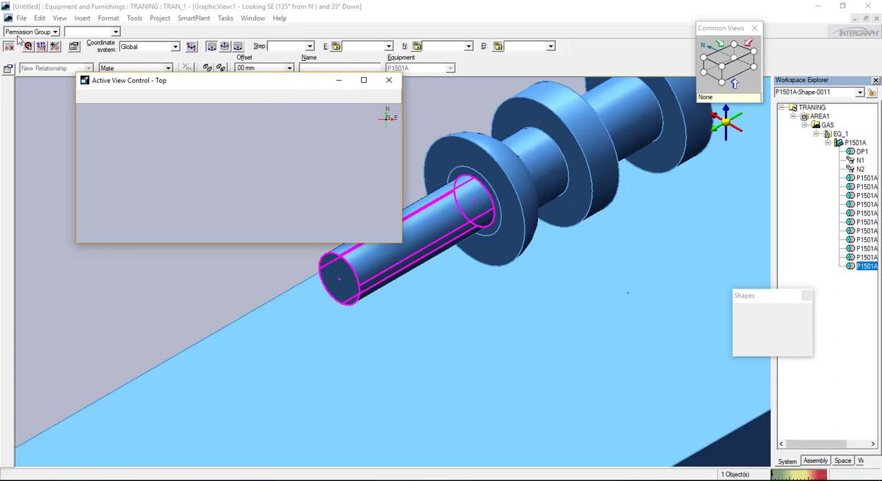
{"action": "left_click", "coordinate": [337, 81]}
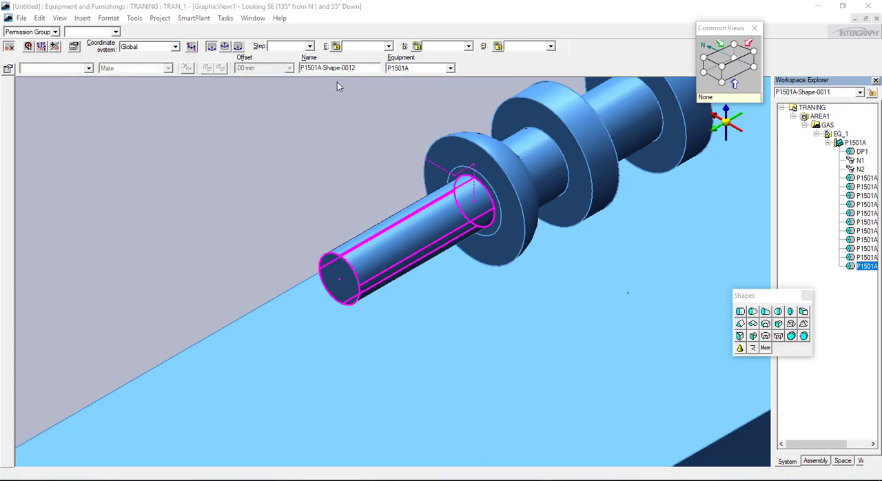
{"action": "left_click", "coordinate": [410, 236]}
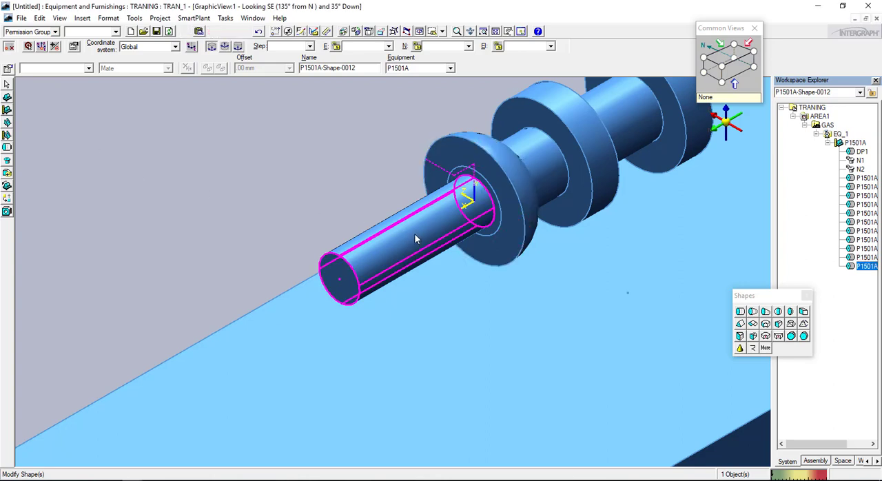
Set dimension B of the selected 200 mm motor body cylinder to 150 mm and accept the change
{"action": "left_click", "coordinate": [8, 70]}
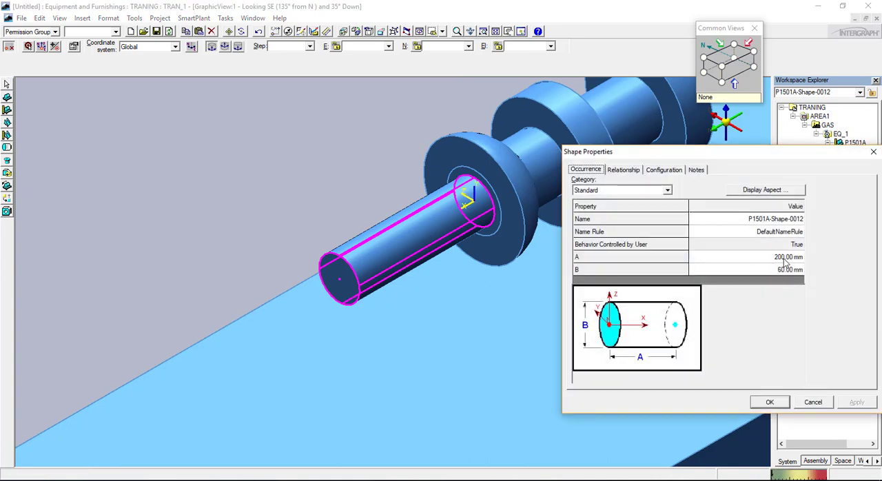
{"action": "left_click", "coordinate": [779, 270]}
{"action": "type", "text": "150"}
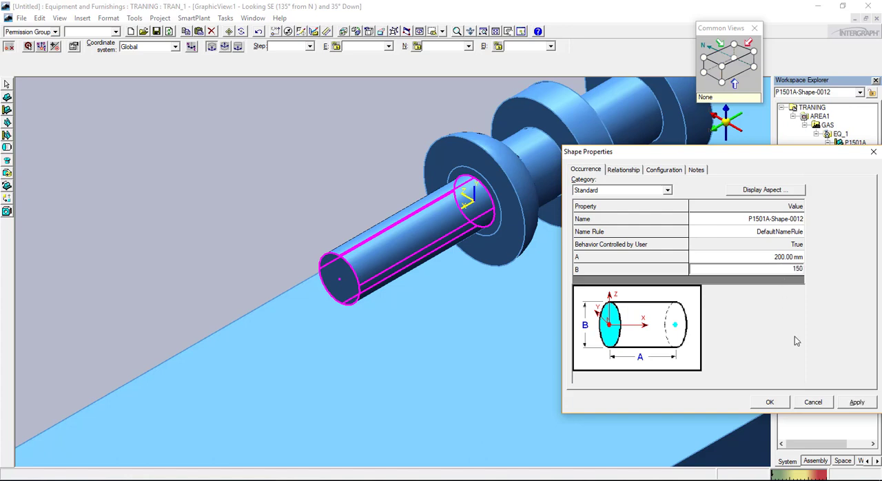
{"action": "key", "text": "Tab"}
{"action": "left_click", "coordinate": [857, 405]}
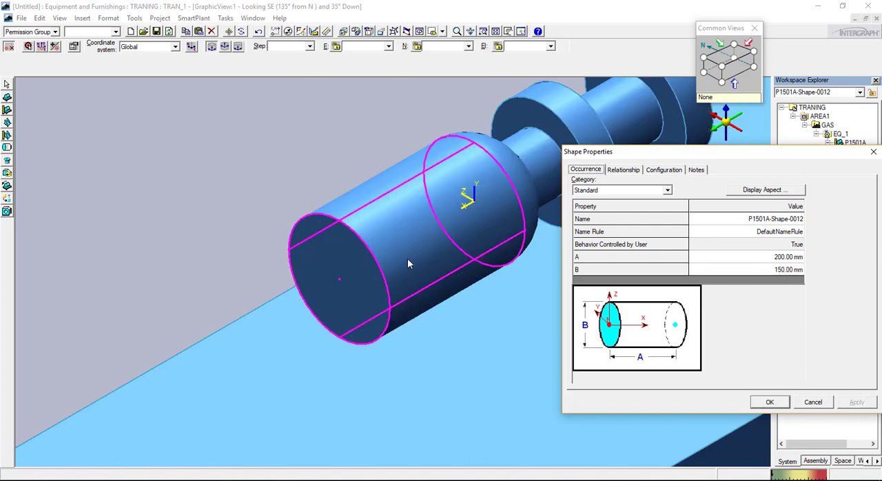
{"action": "key", "text": "Return"}
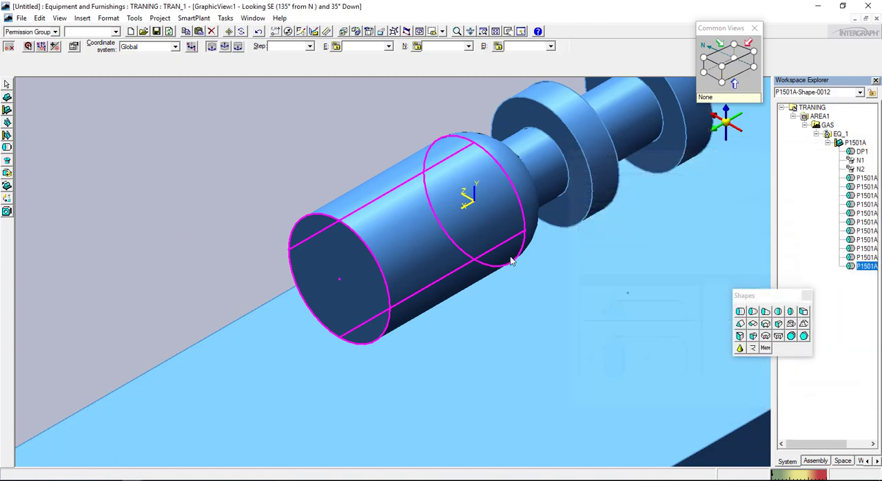
Add a second head with A 150 mm and B 60 mm, placed at the centre of the motor cylinder's free end face
{"action": "left_click", "coordinate": [528, 198]}
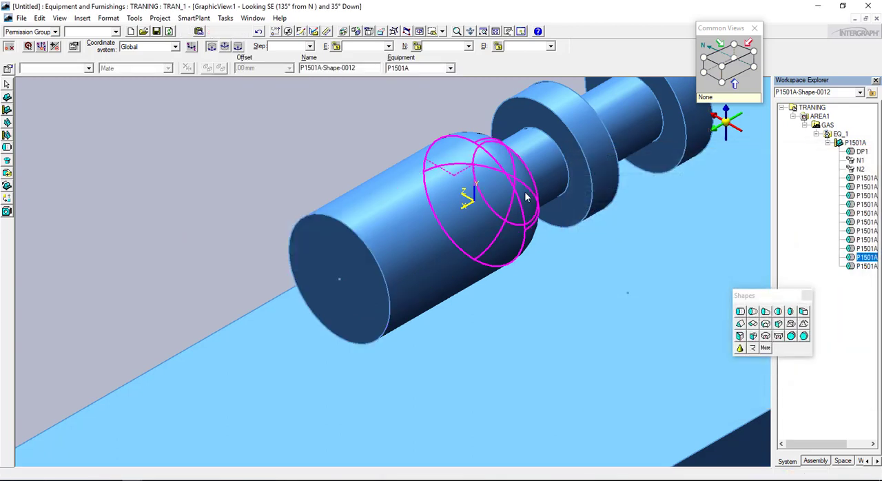
{"action": "left_click", "coordinate": [792, 313]}
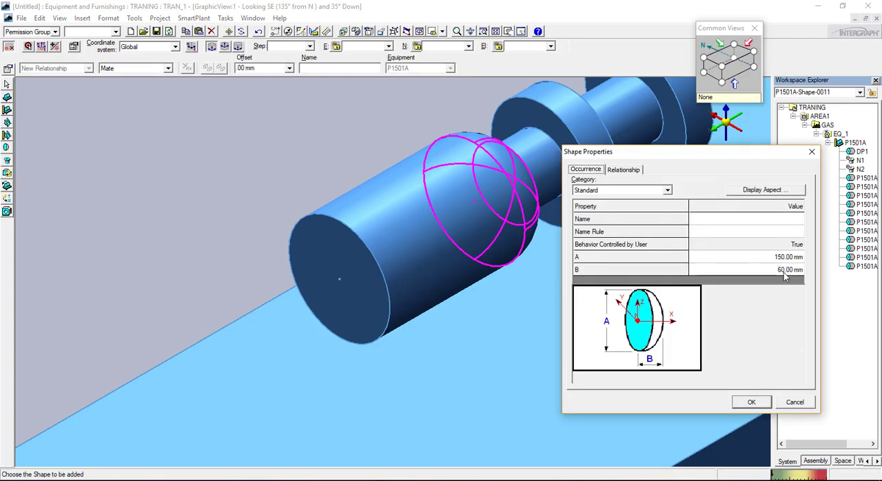
{"action": "left_click", "coordinate": [765, 403]}
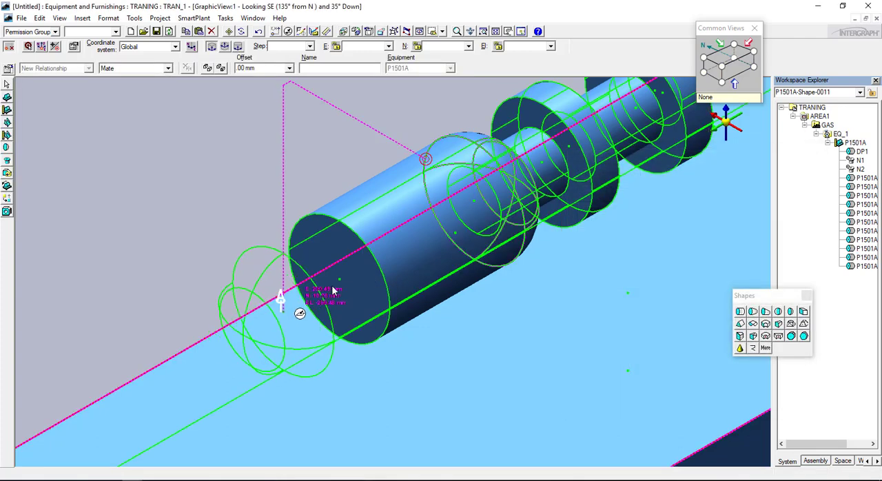
{"action": "scroll", "coordinate": [342, 280], "scroll_direction": "up", "scroll_amount": 1}
{"action": "scroll", "coordinate": [342, 280], "scroll_direction": "up", "scroll_amount": 1}
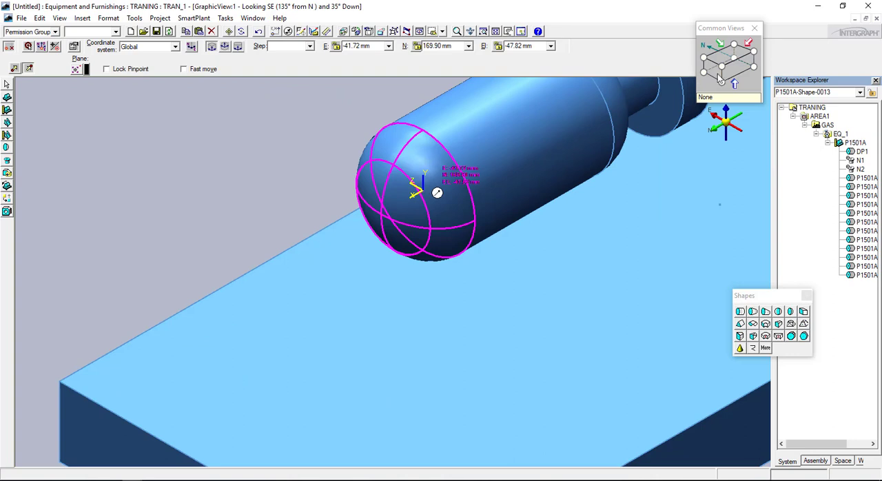
Examine the motor body with both heads in the north, east and north-east isometric views
{"action": "left_click", "coordinate": [753, 66]}
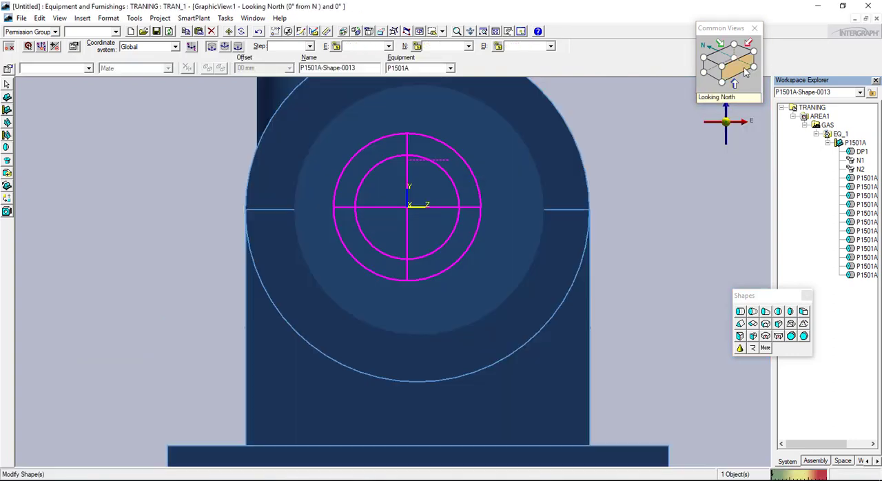
{"action": "left_click", "coordinate": [716, 76]}
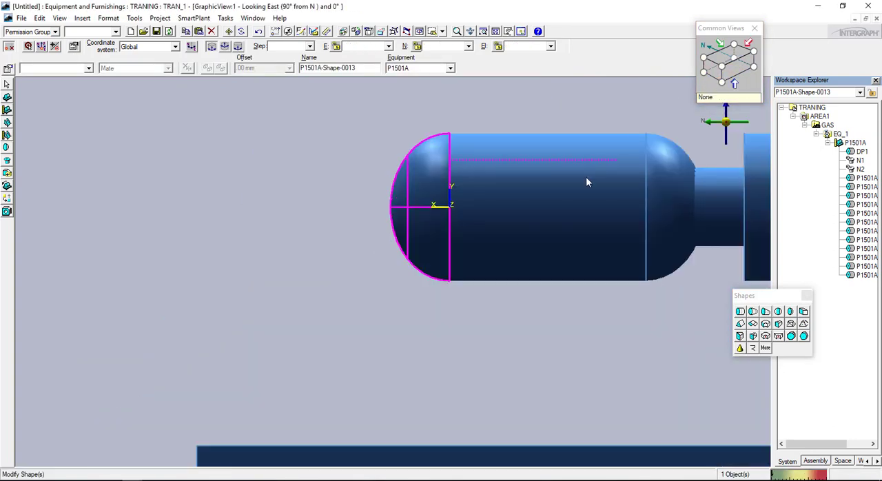
{"action": "scroll", "coordinate": [556, 186], "scroll_direction": "down", "scroll_amount": 2}
{"action": "middle_click_drag", "start_coordinate": [524, 229], "coordinate": [332, 258]}
{"action": "scroll", "coordinate": [488, 234], "scroll_direction": "down", "scroll_amount": 3}
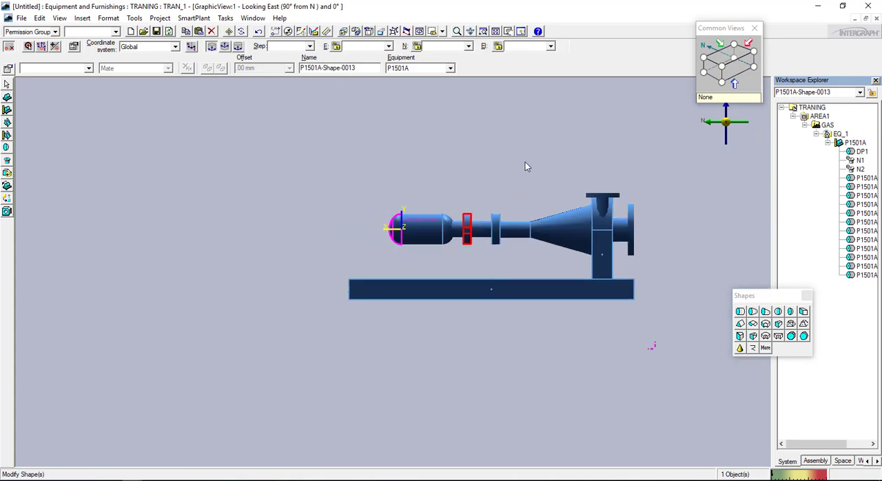
{"action": "scroll", "coordinate": [407, 235], "scroll_direction": "up", "scroll_amount": 3}
{"action": "left_click", "coordinate": [722, 67]}
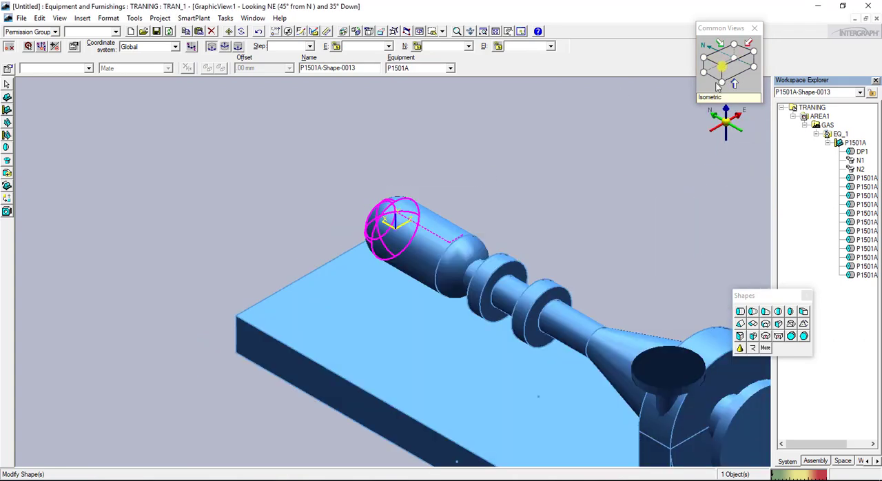
{"action": "scroll", "coordinate": [463, 255], "scroll_direction": "down", "scroll_amount": 1}
{"action": "scroll", "coordinate": [417, 277], "scroll_direction": "up", "scroll_amount": 1}
{"action": "scroll", "coordinate": [442, 265], "scroll_direction": "up", "scroll_amount": 1}
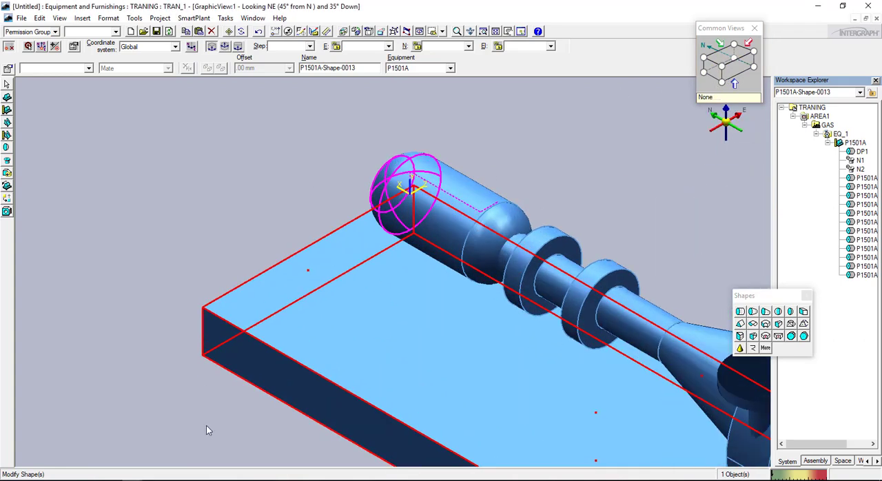
Compare the motor support on page 6 of sample project.pdf in Adobe Reader with the pump model looking east
{"action": "left_click", "coordinate": [177, 477]}
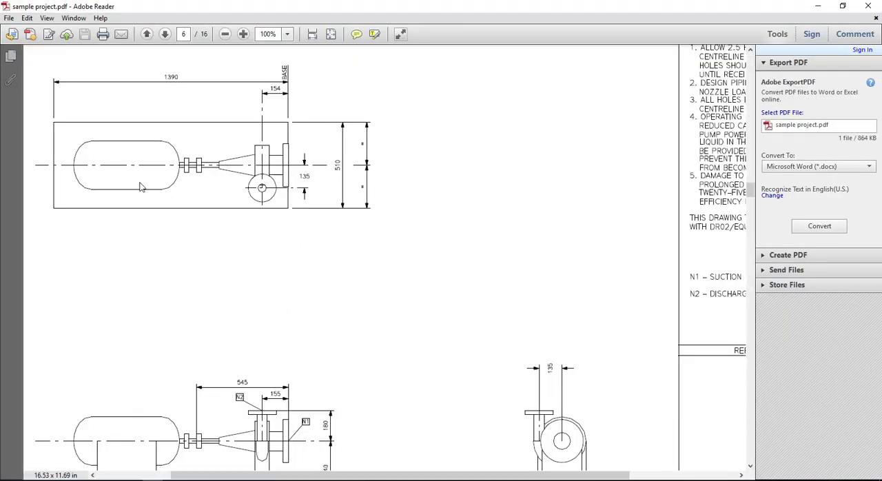
{"action": "scroll", "coordinate": [158, 455], "scroll_direction": "down", "scroll_amount": 2}
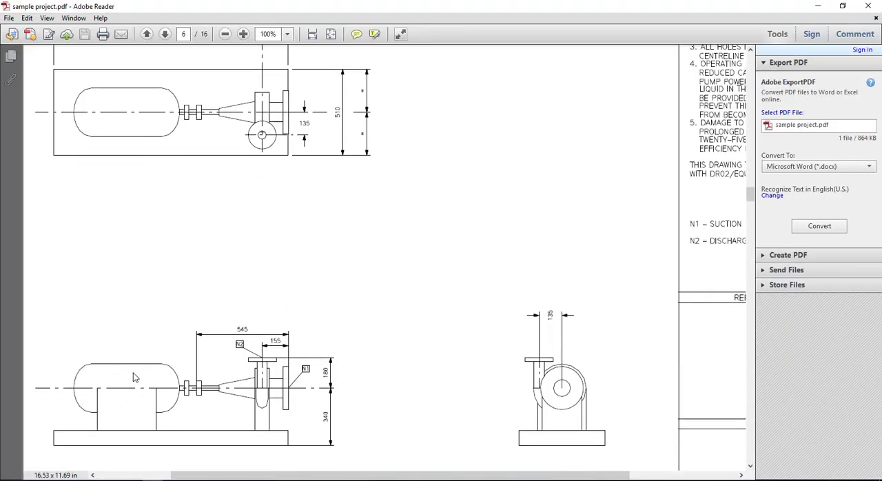
{"action": "mouse_move", "coordinate": [136, 478]}
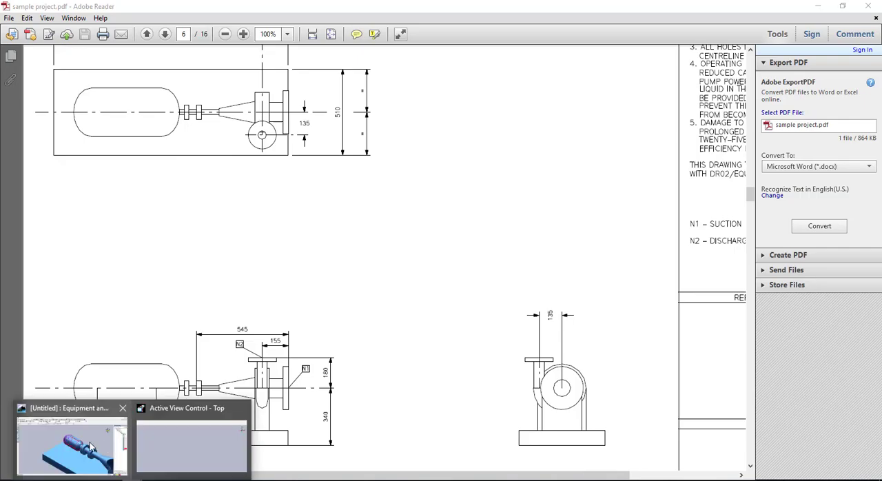
{"action": "left_click", "coordinate": [69, 448]}
{"action": "scroll", "coordinate": [474, 319], "scroll_direction": "down", "scroll_amount": 1}
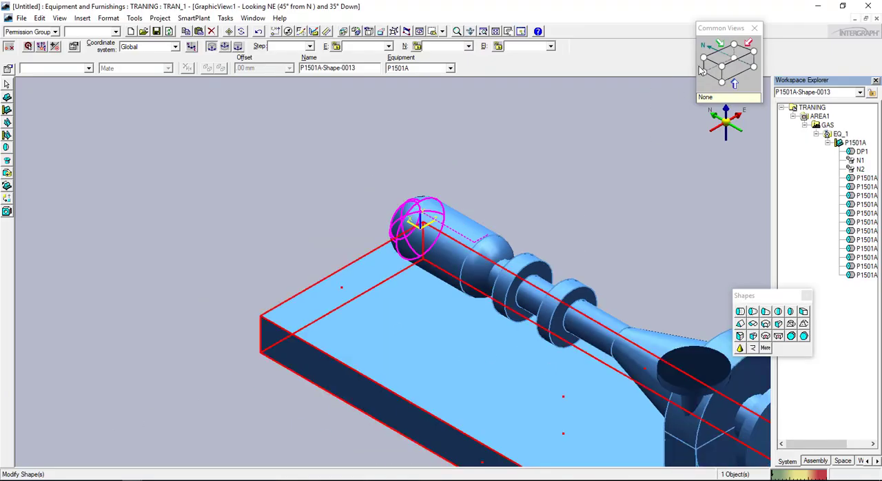
{"action": "left_click", "coordinate": [713, 71]}
{"action": "middle_click_drag", "start_coordinate": [405, 267], "coordinate": [226, 267]}
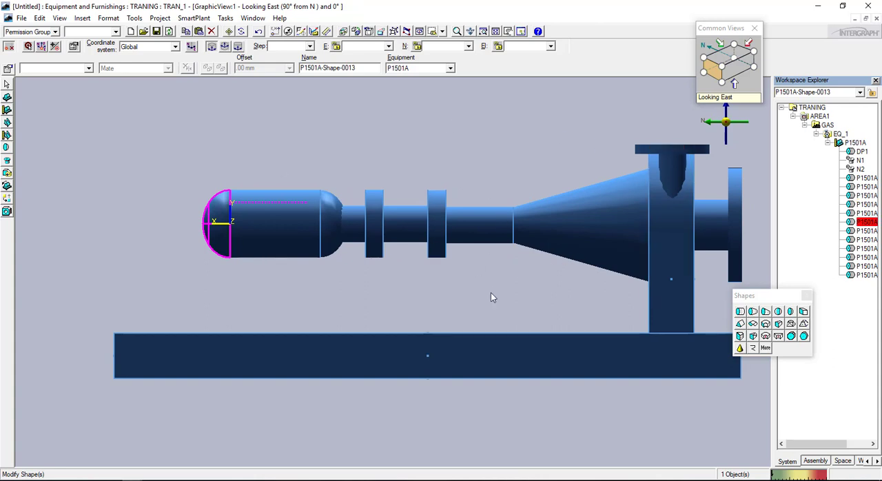
{"action": "middle_click_drag", "start_coordinate": [582, 234], "coordinate": [501, 271]}
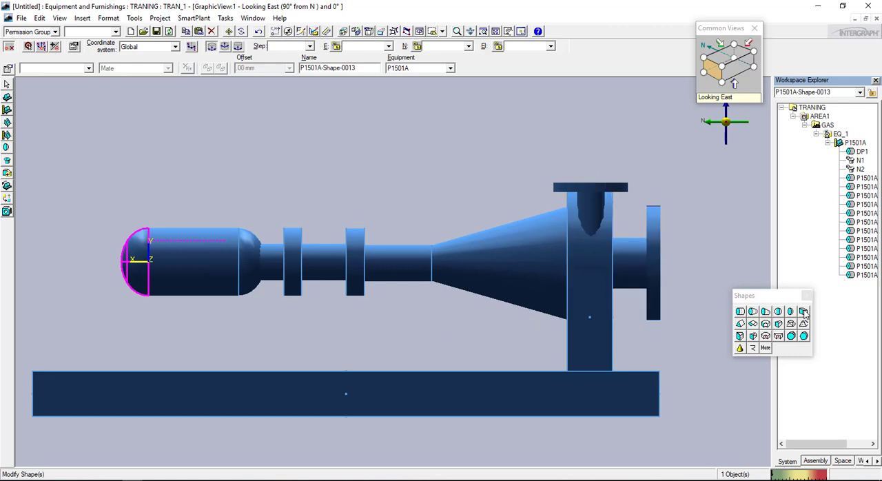
{"action": "key", "text": "alt+Tab"}
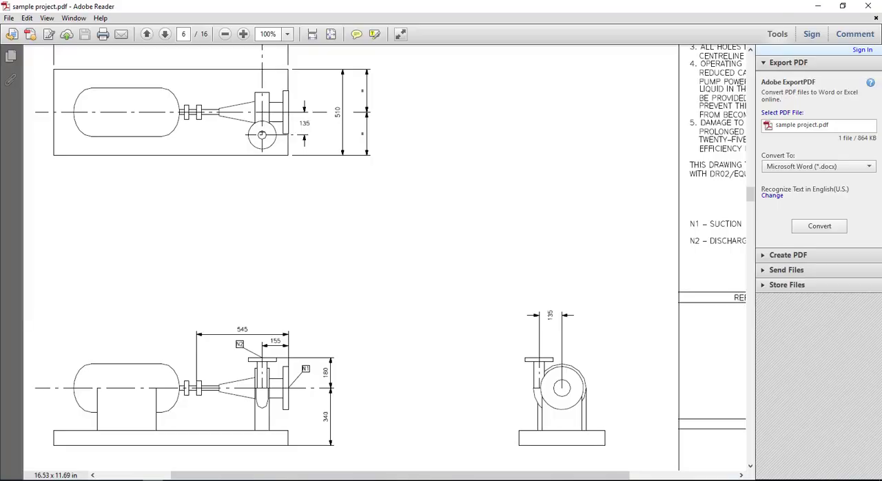
{"action": "key", "text": "alt+Tab"}
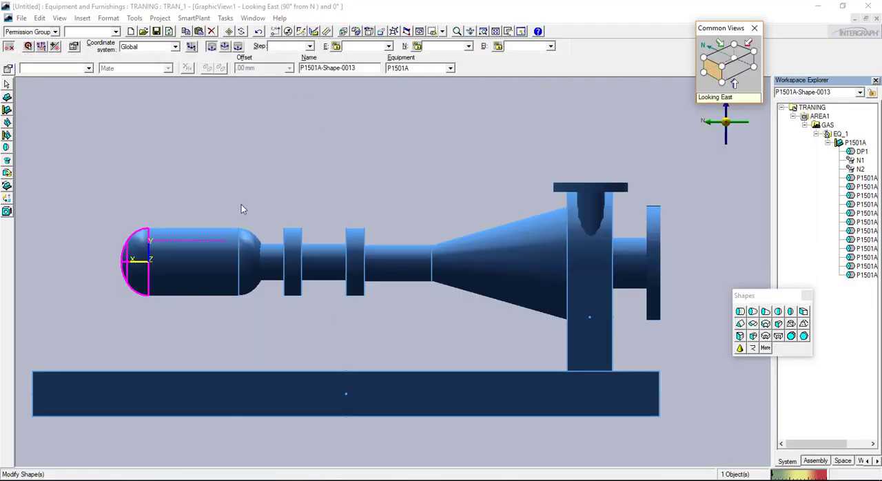
Start a rectangular block for the motor support under P1501A, change dimension A, set B to 200 mm, and accept
{"action": "left_click", "coordinate": [803, 315]}
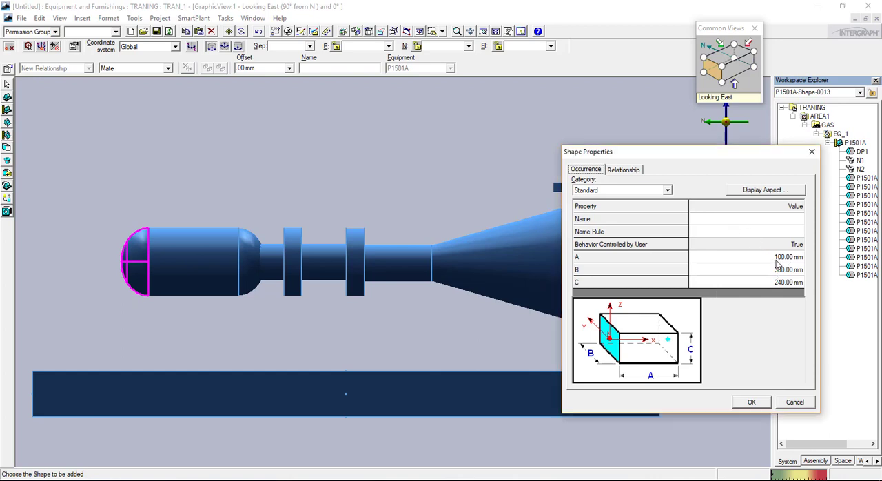
{"action": "left_click", "coordinate": [783, 282]}
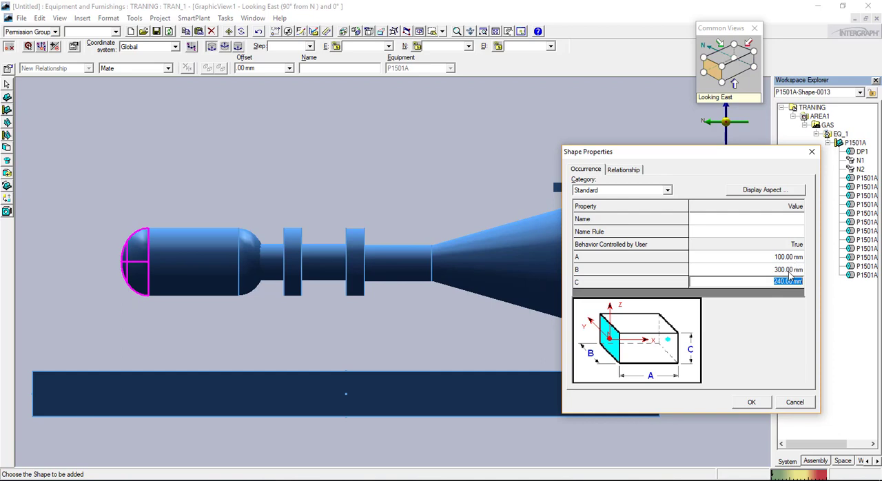
{"action": "left_click", "coordinate": [784, 270]}
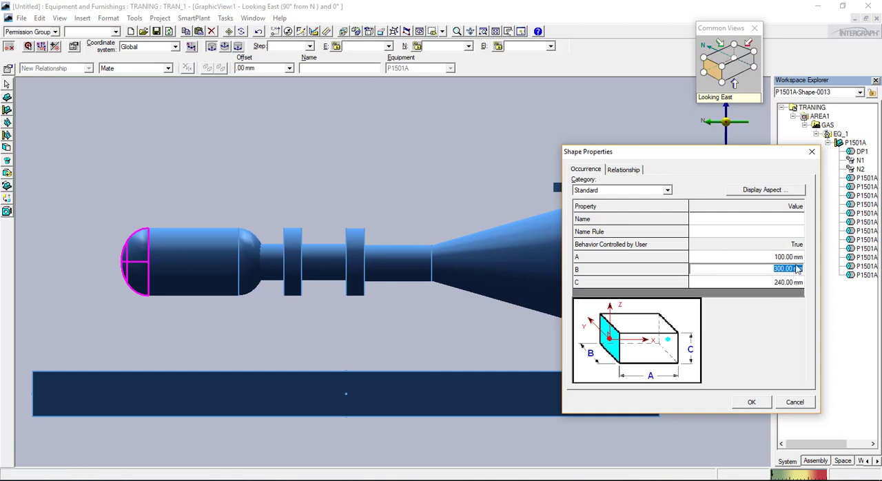
{"action": "key", "text": "BackSpace"}
{"action": "left_click", "coordinate": [790, 259]}
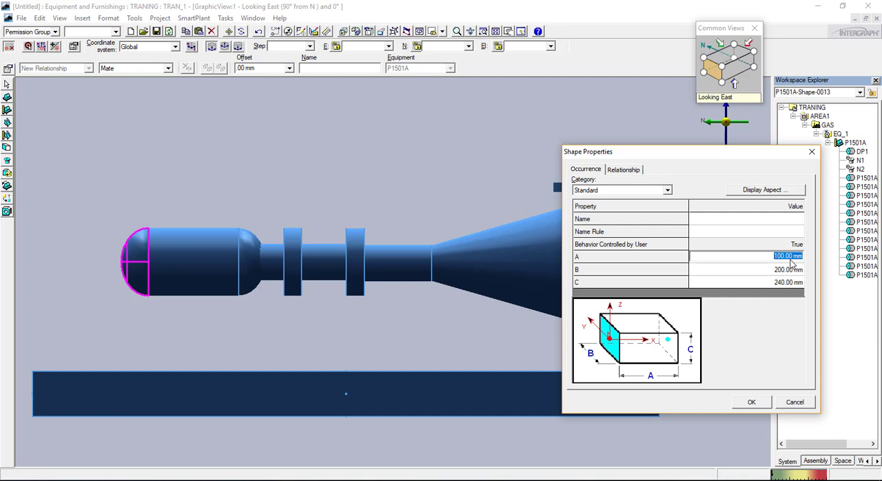
{"action": "type", "text": "4"}
{"action": "key", "text": "Return"}
{"action": "left_click", "coordinate": [746, 401]}
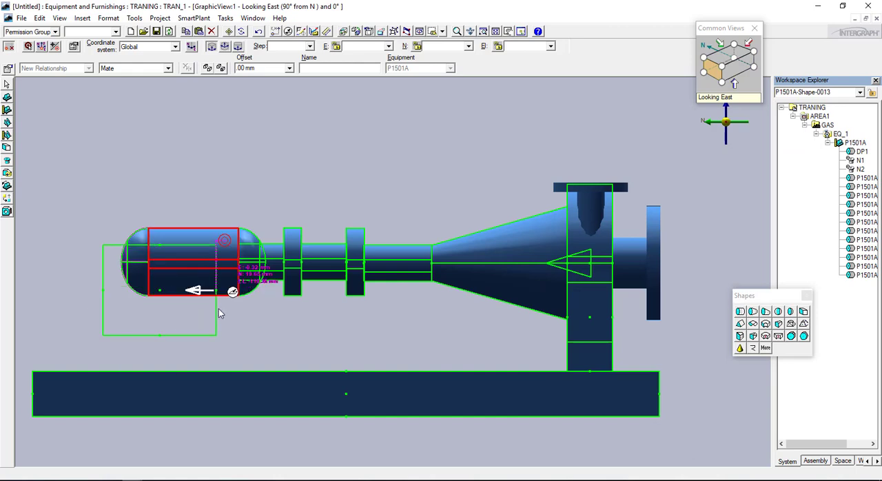
Place the support block under the motor body on top of the base, looking east
{"action": "left_click", "coordinate": [725, 71]}
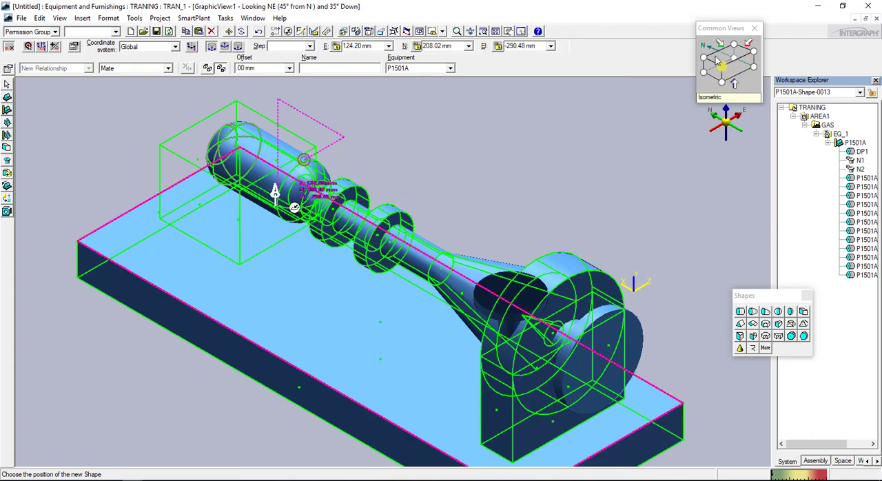
{"action": "left_click", "coordinate": [718, 62]}
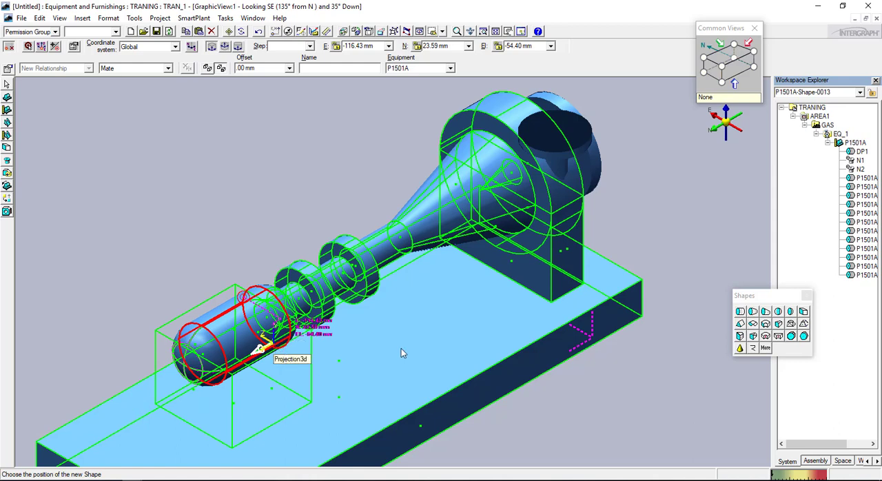
{"action": "left_click", "coordinate": [740, 62]}
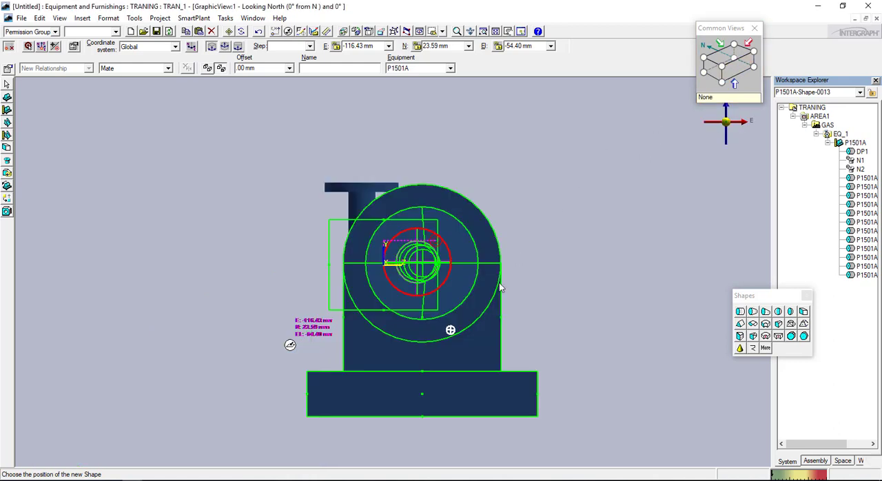
{"action": "left_click", "coordinate": [717, 71]}
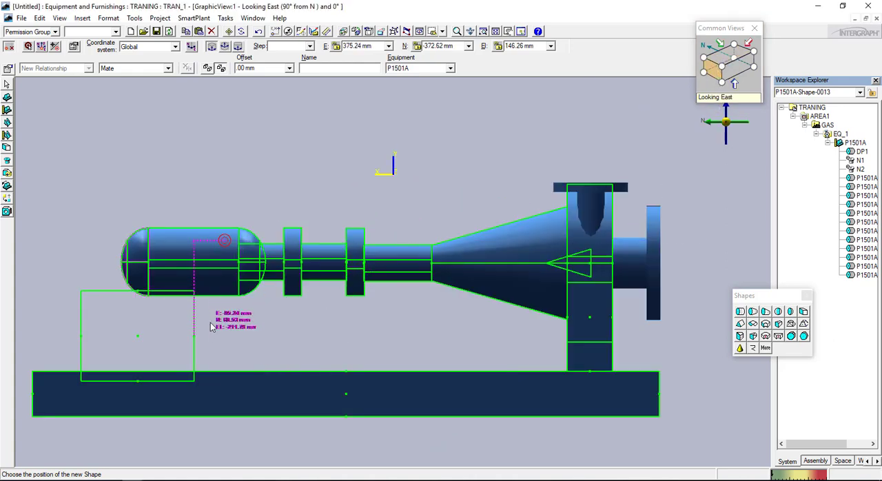
{"action": "left_click", "coordinate": [245, 325]}
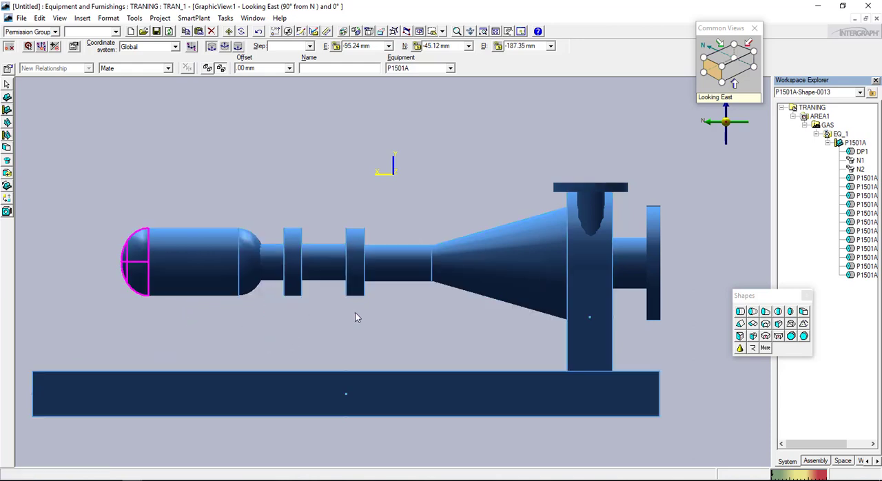
Move the motor support block east to centre it on the pump's shaft axis, working in the looking north view
{"action": "left_click", "coordinate": [721, 68]}
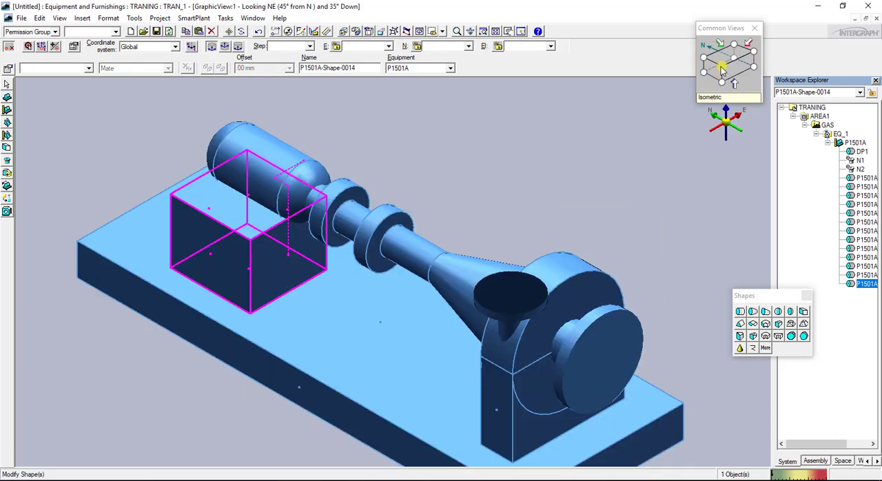
{"action": "left_click", "coordinate": [234, 244]}
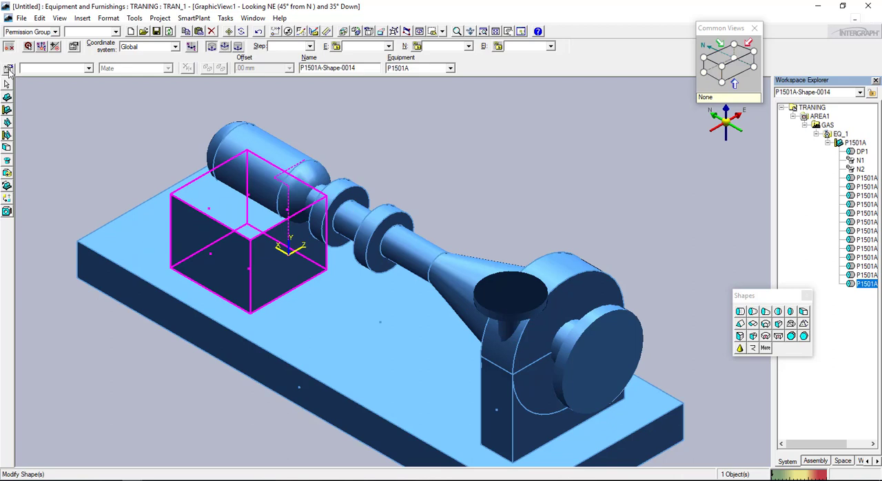
{"action": "left_click", "coordinate": [739, 68]}
{"action": "left_click", "coordinate": [229, 32]}
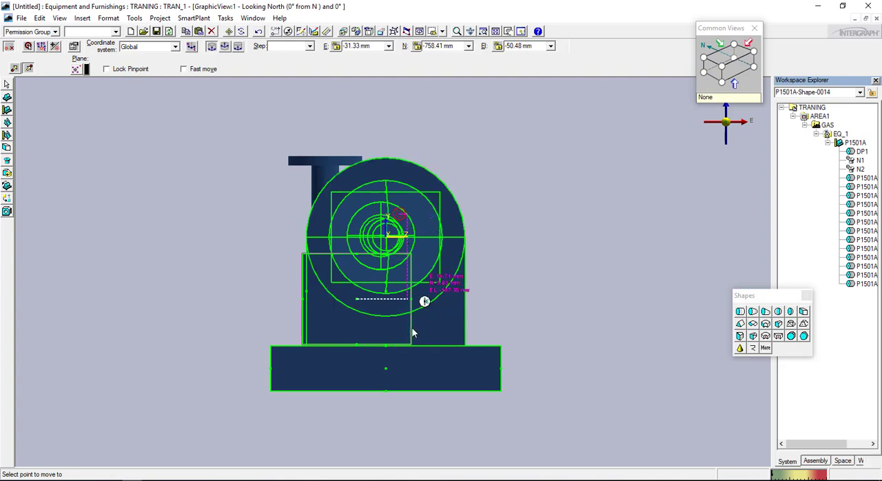
{"action": "left_click", "coordinate": [518, 298]}
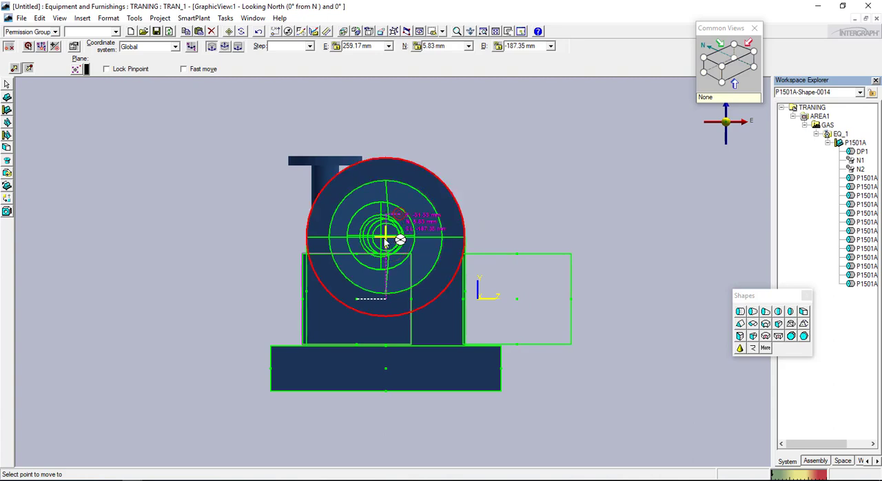
{"action": "left_click", "coordinate": [385, 239]}
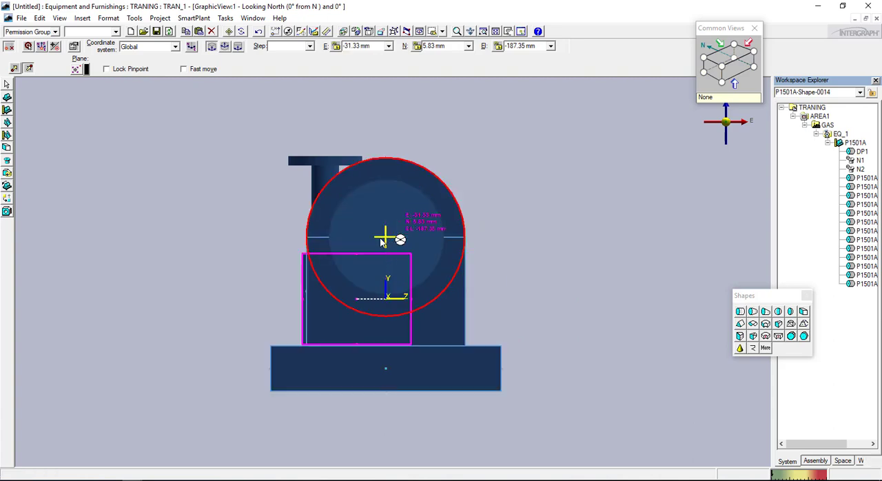
Examine the motor support block under the motor body in the north-east, south-east and south-west isometric views
{"action": "left_click", "coordinate": [722, 67]}
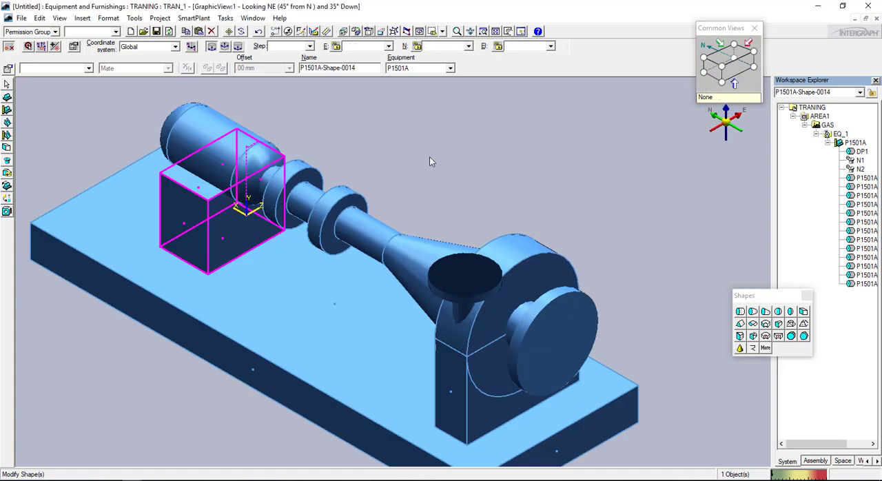
{"action": "scroll", "coordinate": [430, 162], "scroll_direction": "up", "scroll_amount": 3}
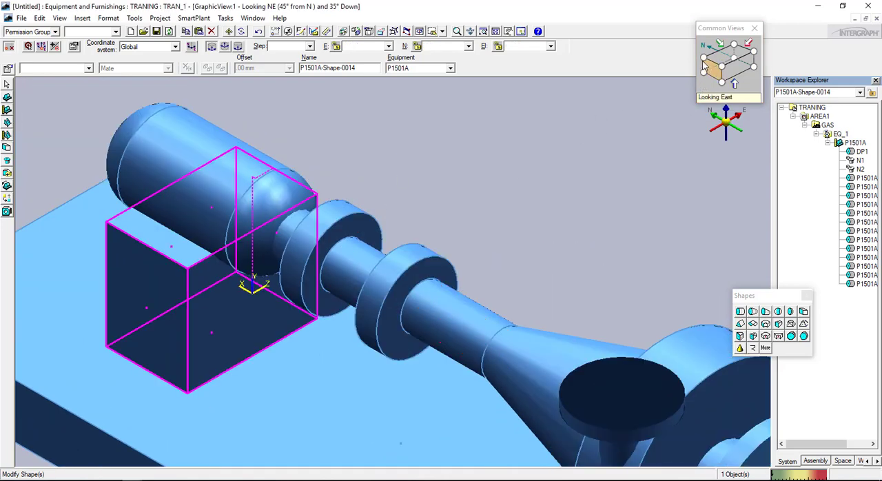
{"action": "scroll", "coordinate": [490, 226], "scroll_direction": "down", "scroll_amount": 3}
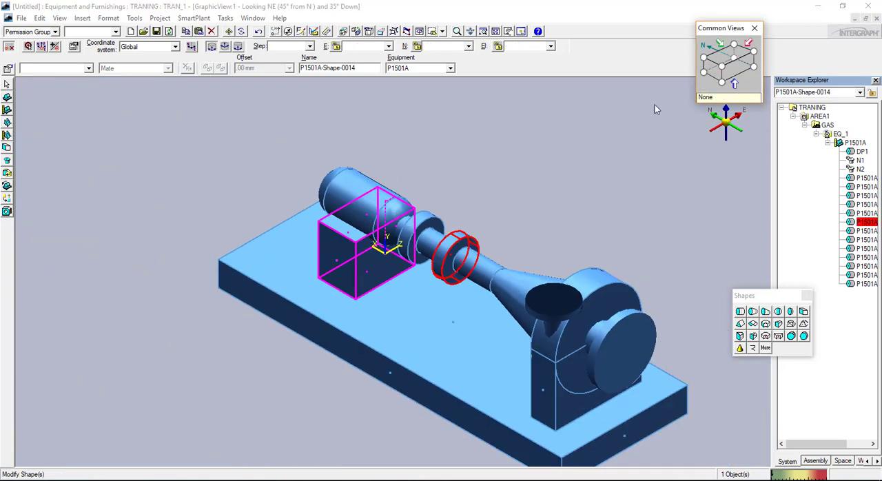
{"action": "left_click", "coordinate": [704, 57]}
{"action": "scroll", "coordinate": [360, 281], "scroll_direction": "up", "scroll_amount": 3}
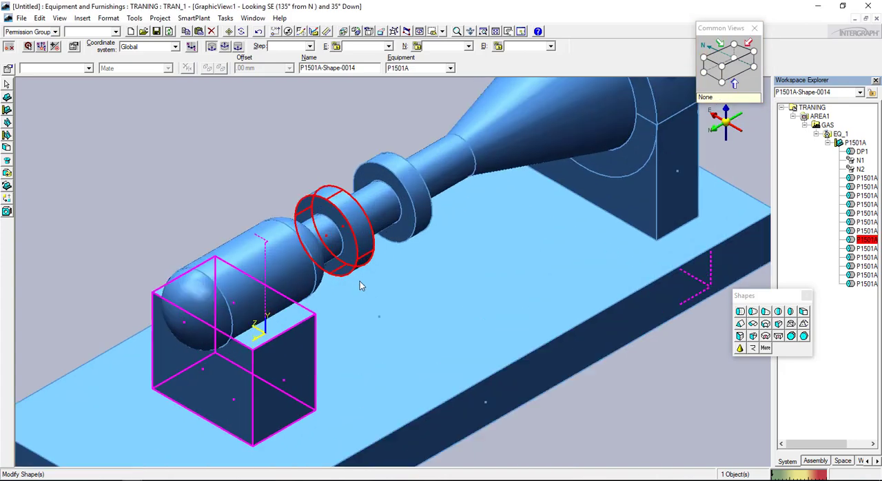
{"action": "scroll", "coordinate": [360, 282], "scroll_direction": "down", "scroll_amount": 3}
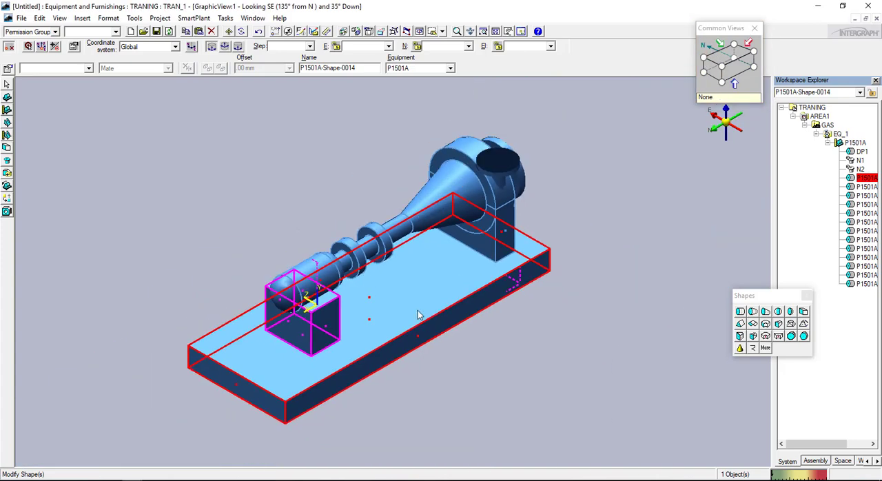
{"action": "left_click", "coordinate": [734, 44]}
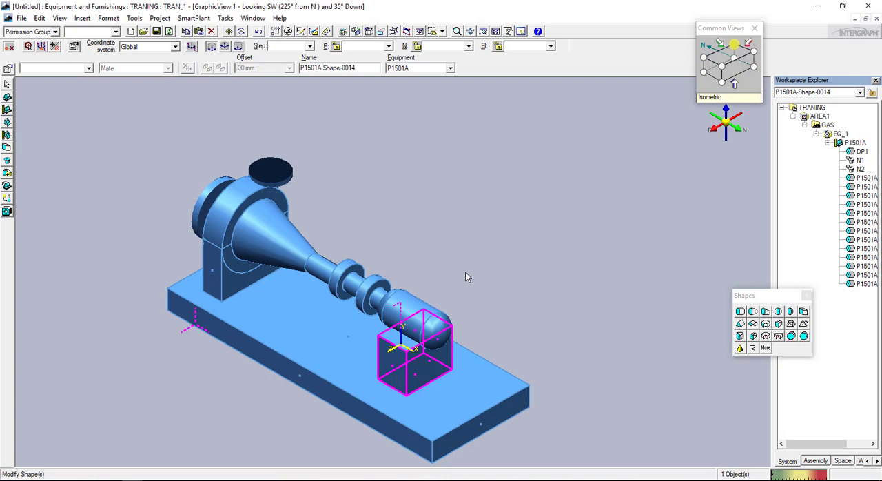